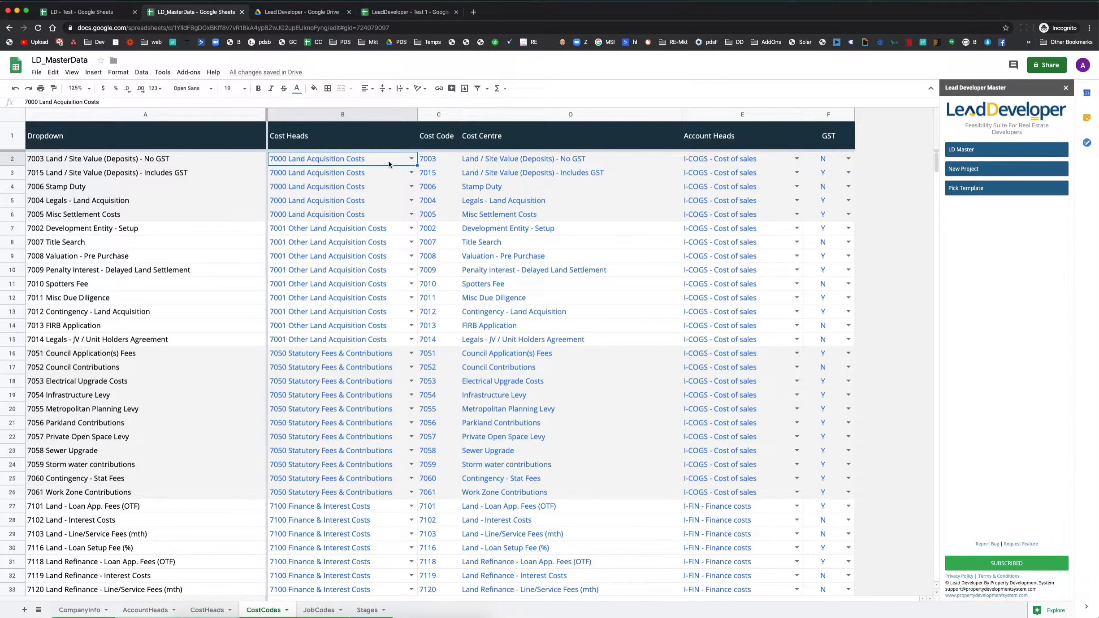
Step: Compare the first cost code on the CostCodes sheet with the HeadCode values on the CostHeads sheet
{"action": "left_click", "coordinate": [437, 160]}
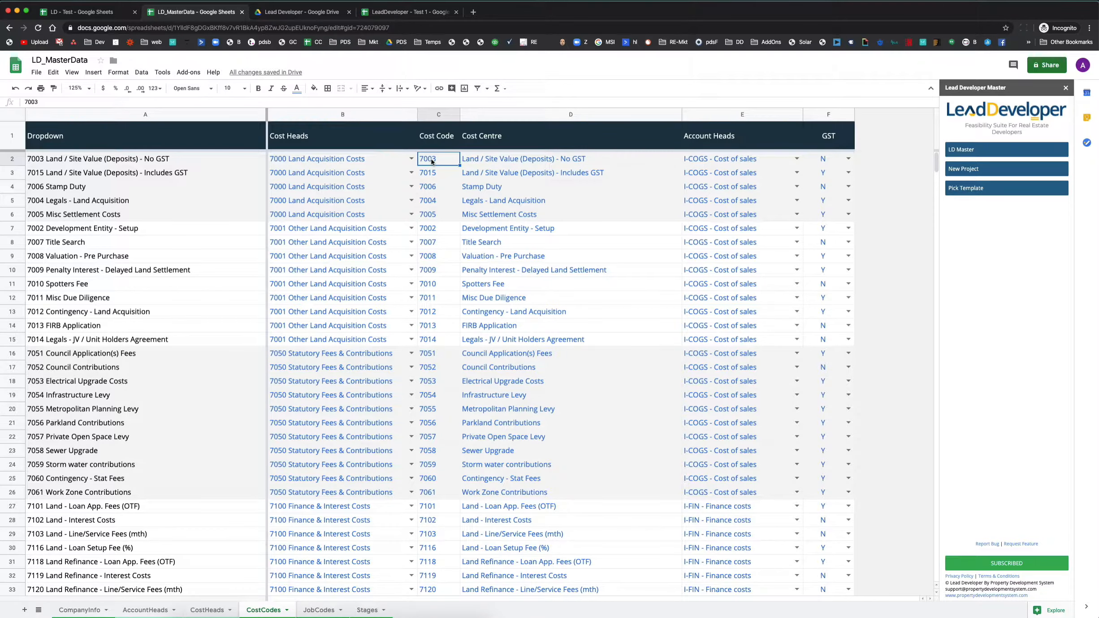
{"action": "left_click", "coordinate": [207, 610]}
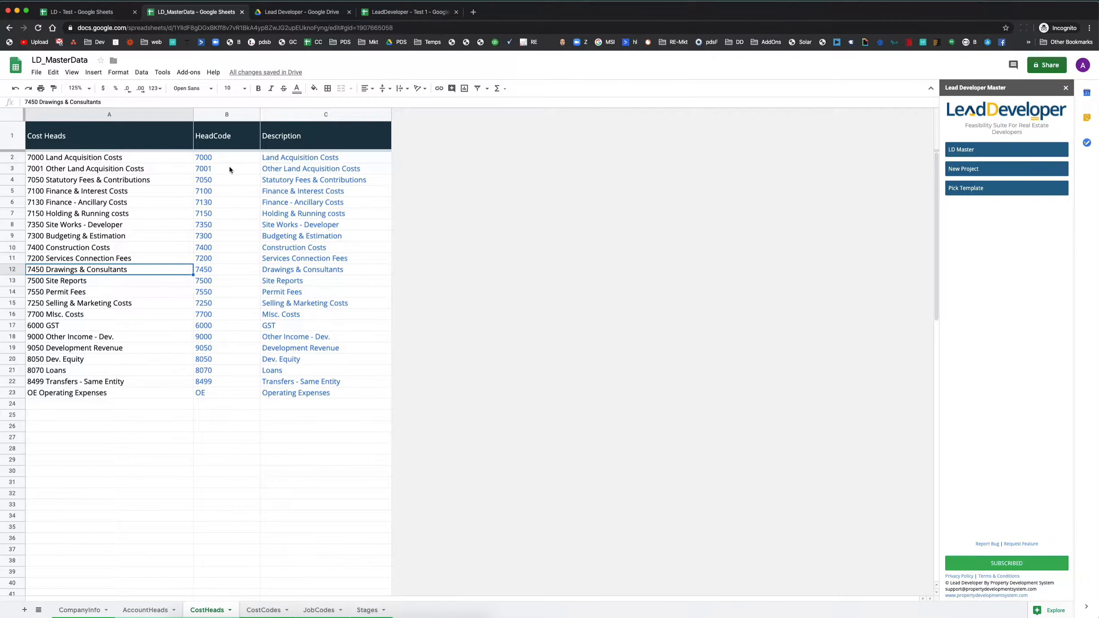
{"action": "left_click_drag", "start_coordinate": [228, 159], "coordinate": [216, 378]}
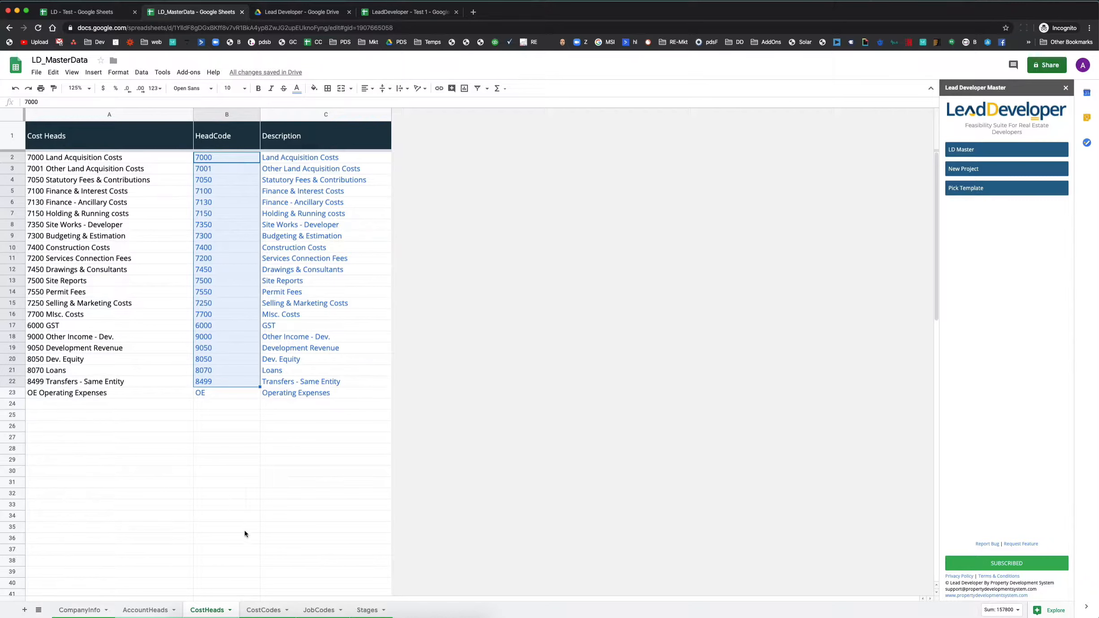
{"action": "left_click", "coordinate": [219, 159]}
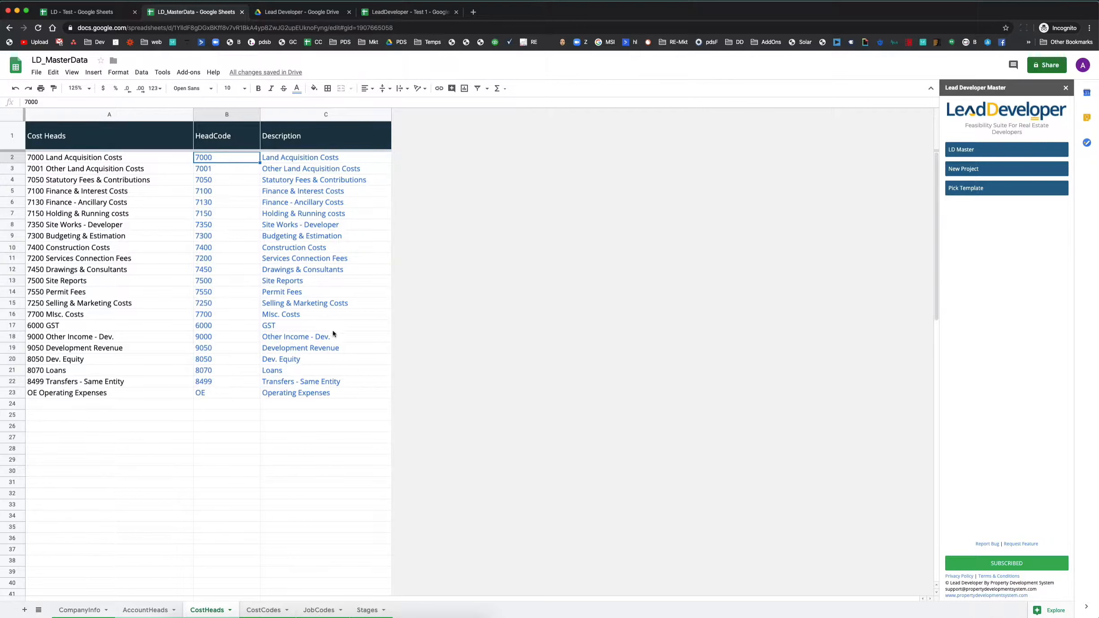
Step: Enlarge the CostHeads sheet to 150% and go through the head codes from 7050 to 7150
{"action": "left_click", "coordinate": [76, 88]}
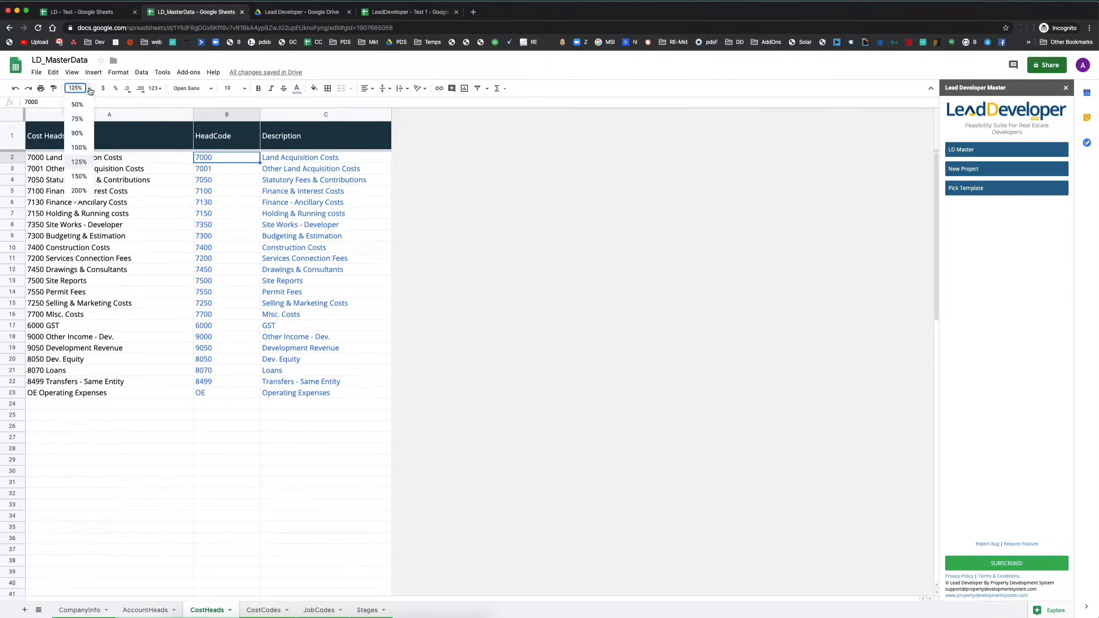
{"action": "left_click", "coordinate": [79, 168]}
{"action": "left_click", "coordinate": [76, 88]}
{"action": "left_click", "coordinate": [79, 176]}
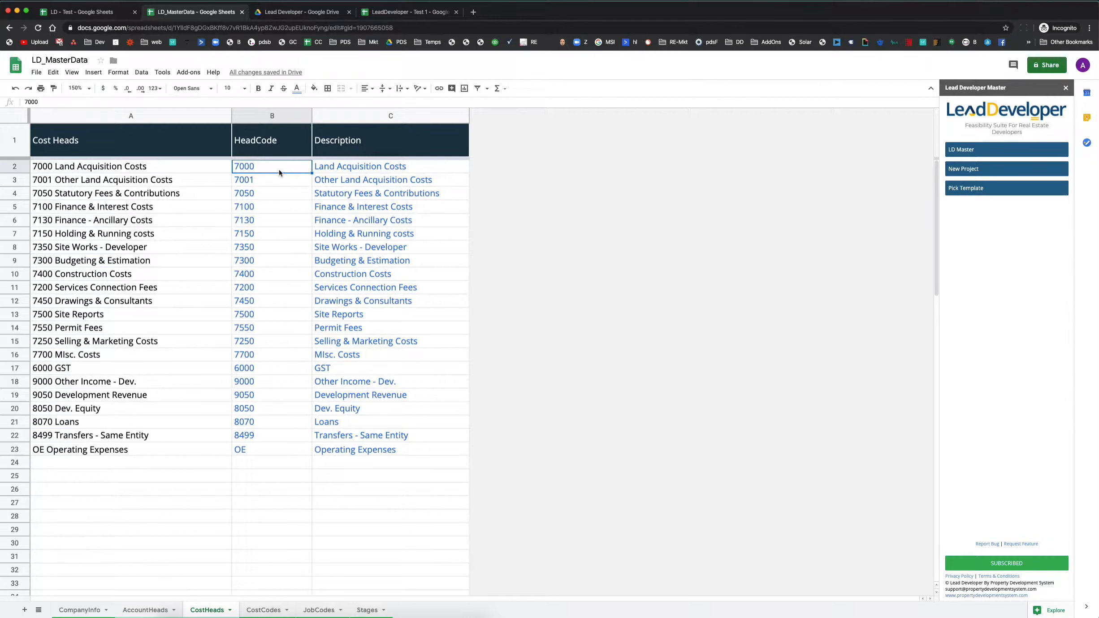
{"action": "left_click", "coordinate": [260, 198]}
{"action": "left_click", "coordinate": [261, 209]}
{"action": "left_click", "coordinate": [255, 221]}
{"action": "left_click", "coordinate": [250, 235]}
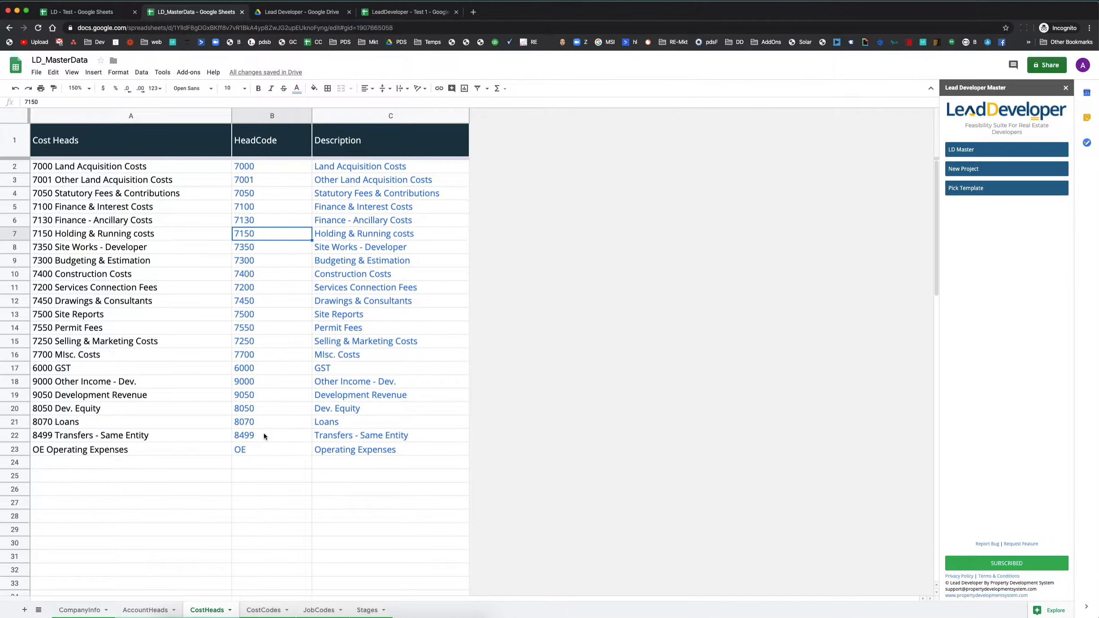
Step: View the Cost Heads options for the first CostCodes entry, keeping 7000 Land Acquisition Costs
{"action": "left_click", "coordinate": [264, 610]}
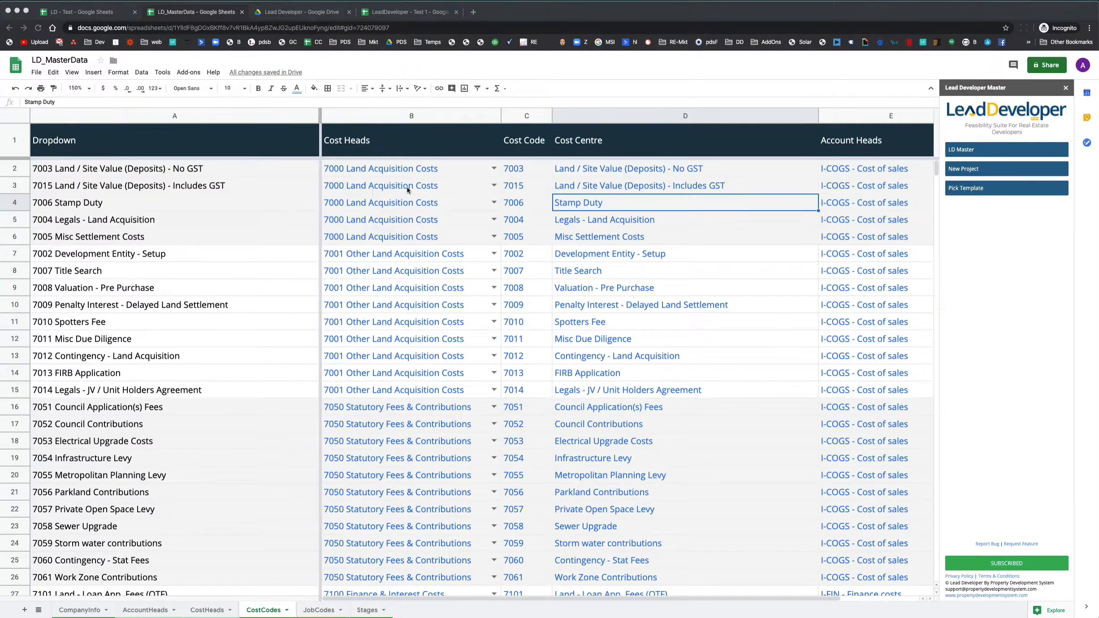
{"action": "left_click", "coordinate": [417, 172]}
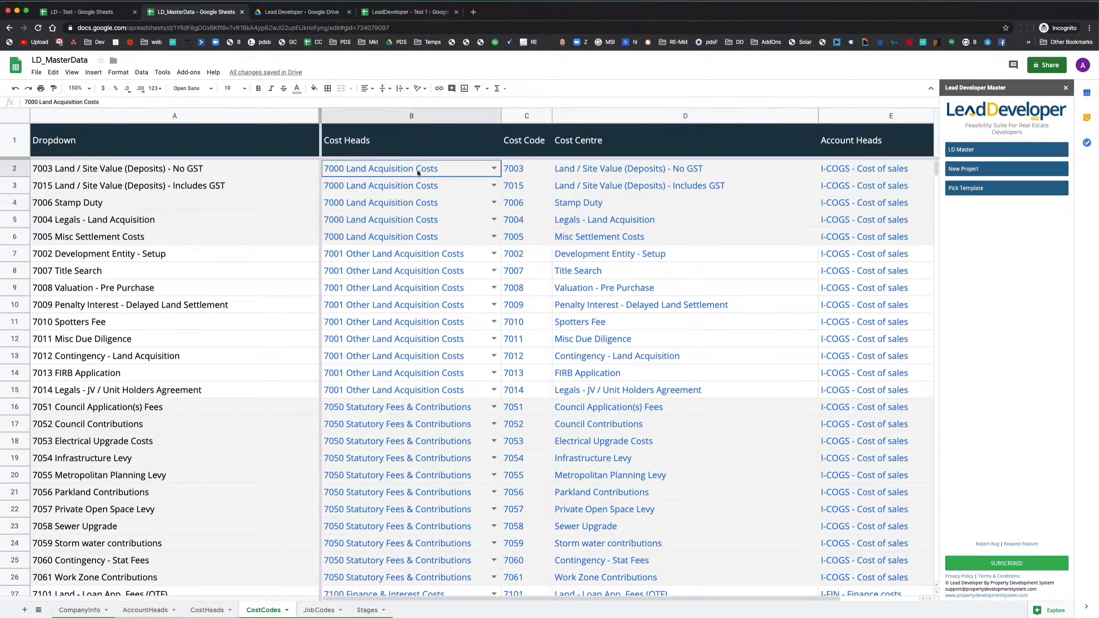
{"action": "left_click", "coordinate": [493, 169]}
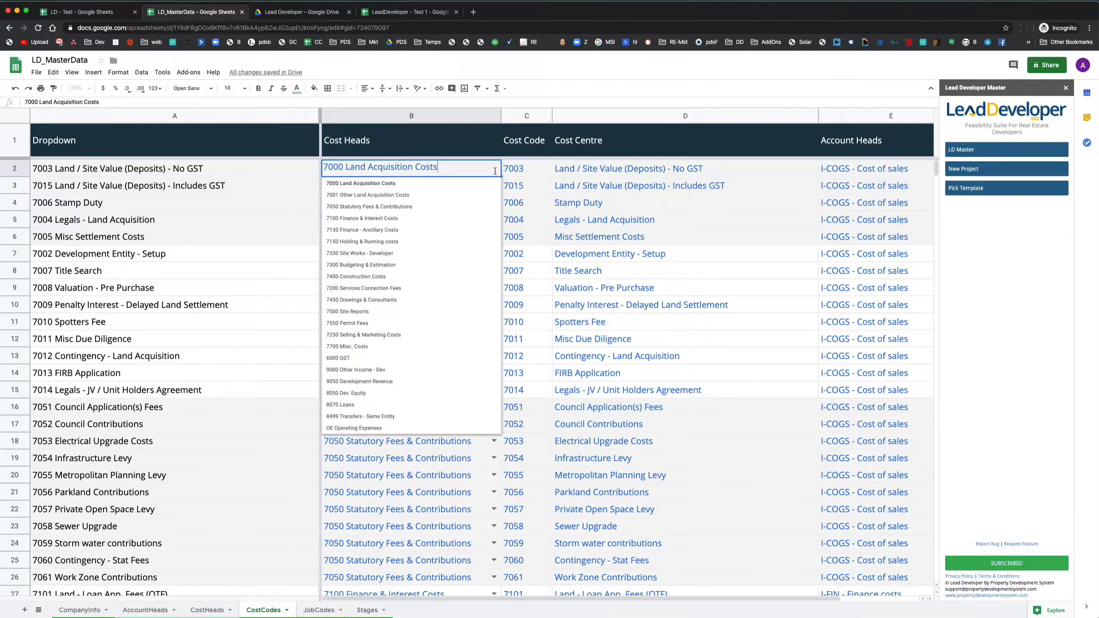
{"action": "left_click", "coordinate": [383, 190]}
Step: Check the Cost Code and Cost Centre values of the first CostCodes entry
{"action": "left_click", "coordinate": [546, 174]}
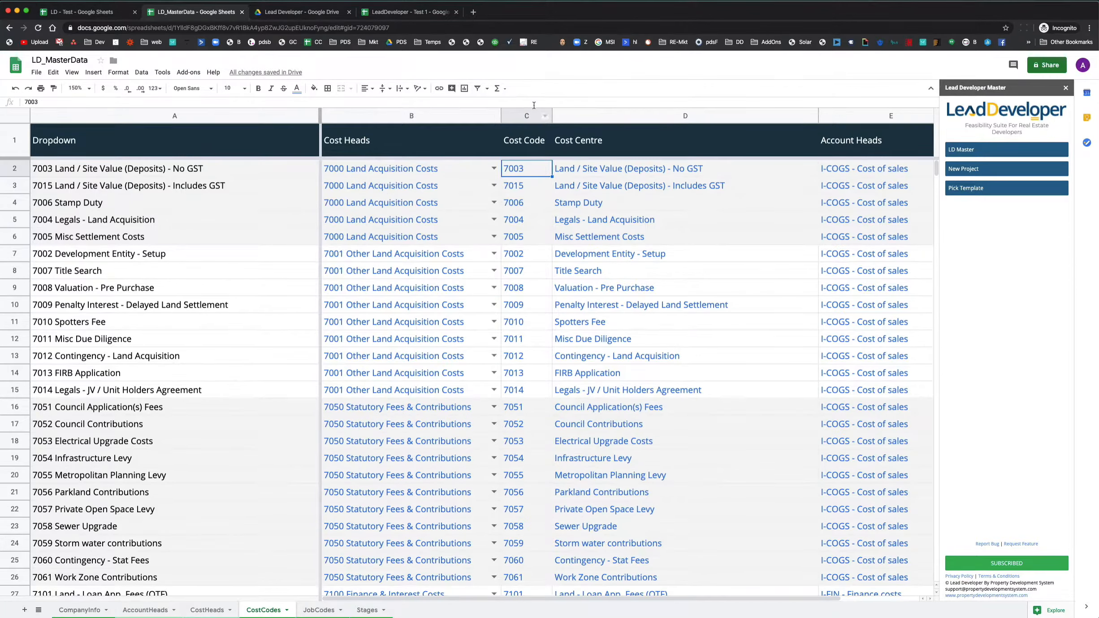
{"action": "left_click", "coordinate": [594, 169]}
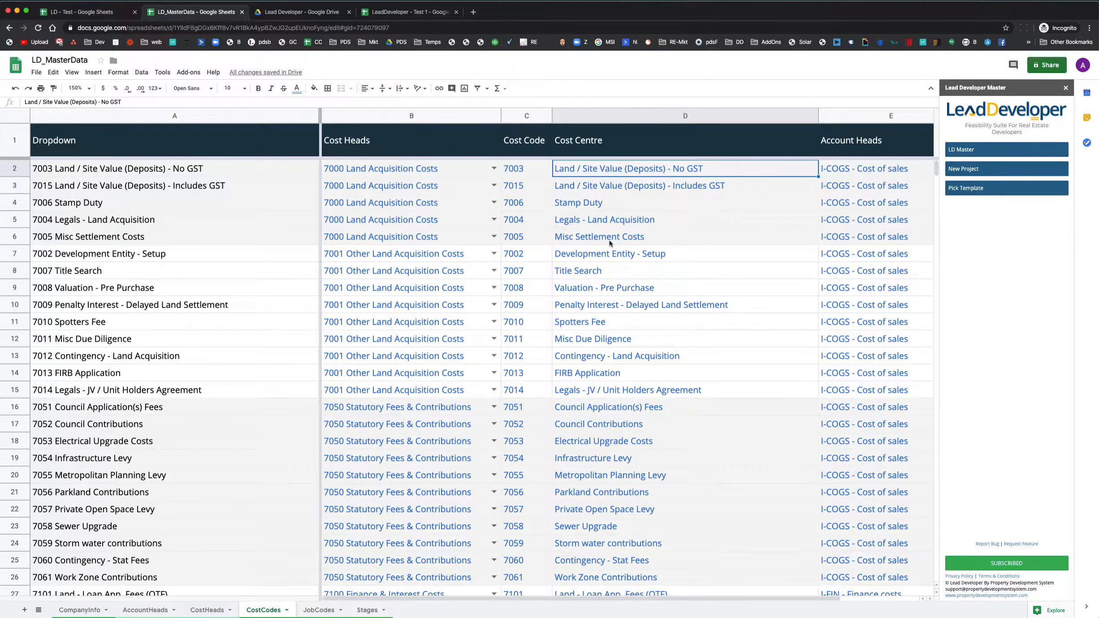
{"action": "scroll", "coordinate": [743, 216], "scroll_direction": "right", "scroll_amount": 5}
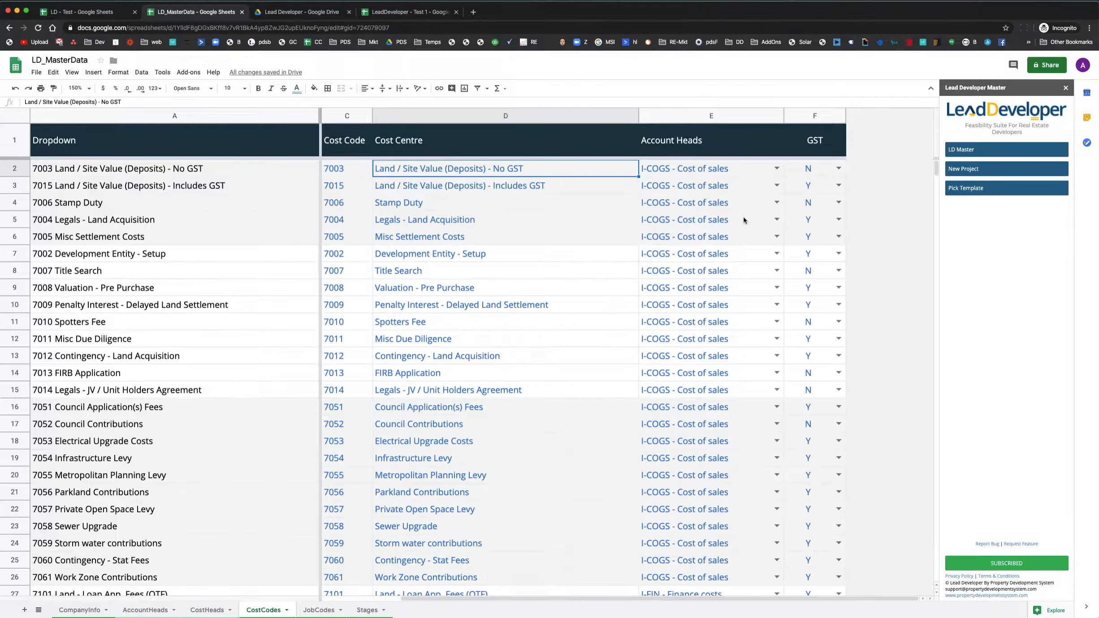
Step: Check the Account Heads value of the first entry against the AccountHeads sheet and return to CostCodes
{"action": "left_click", "coordinate": [704, 174]}
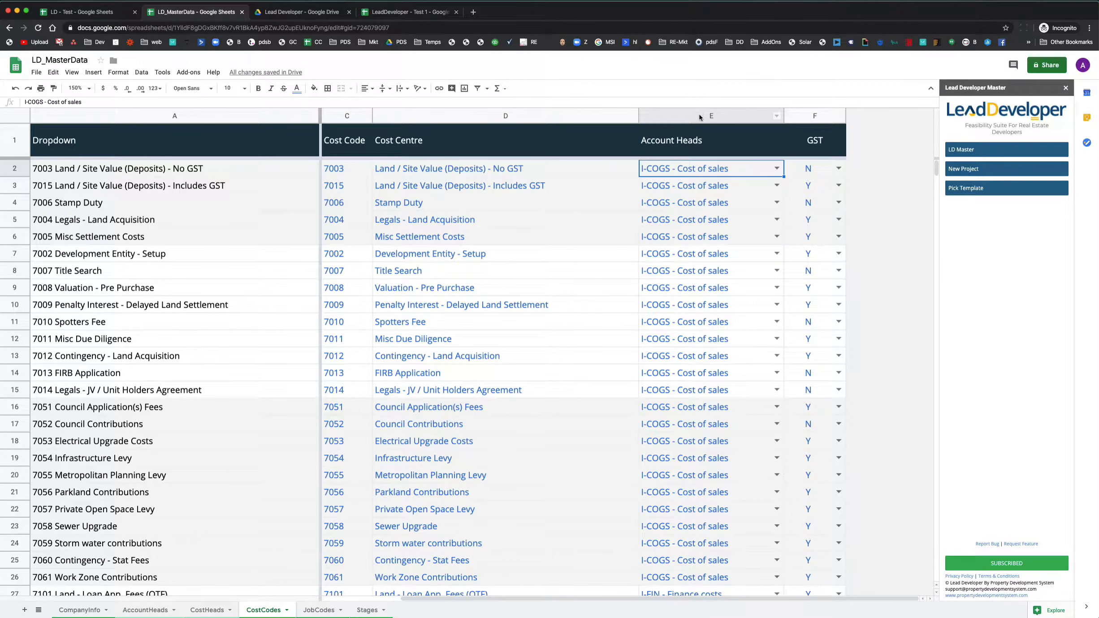
{"action": "left_click", "coordinate": [700, 117]}
{"action": "left_click", "coordinate": [690, 174]}
{"action": "left_click", "coordinate": [153, 609]}
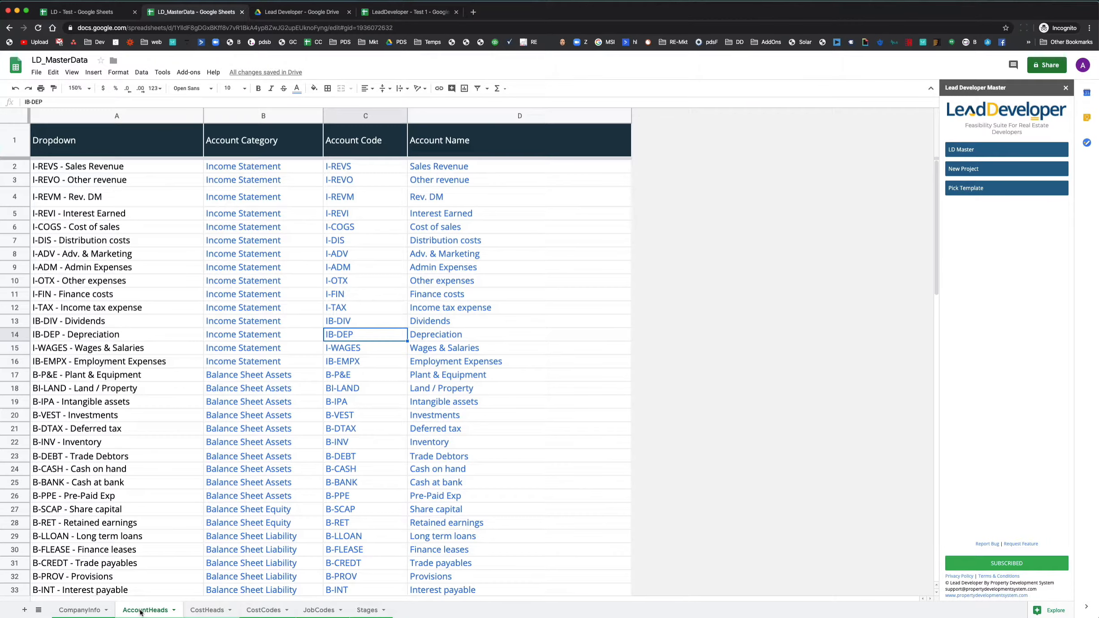
{"action": "left_click", "coordinate": [265, 611]}
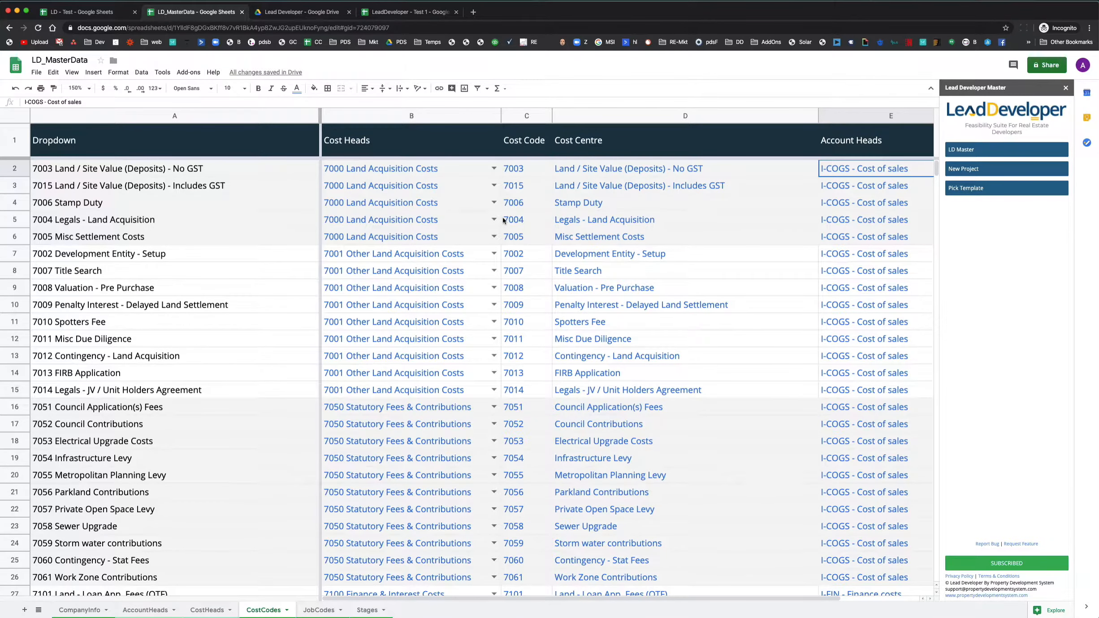
Step: Set the zoom to 125% and examine the Cost Heads column, including the Development Entity - Setup entry
{"action": "left_click", "coordinate": [88, 89]}
{"action": "left_click", "coordinate": [78, 162]}
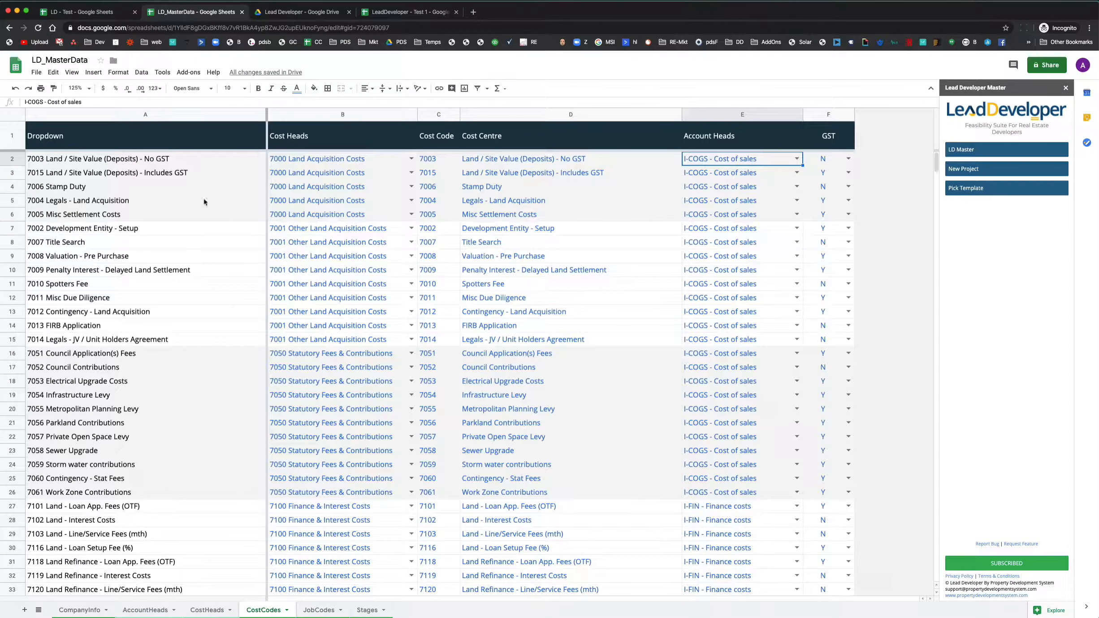
{"action": "left_click", "coordinate": [340, 177]}
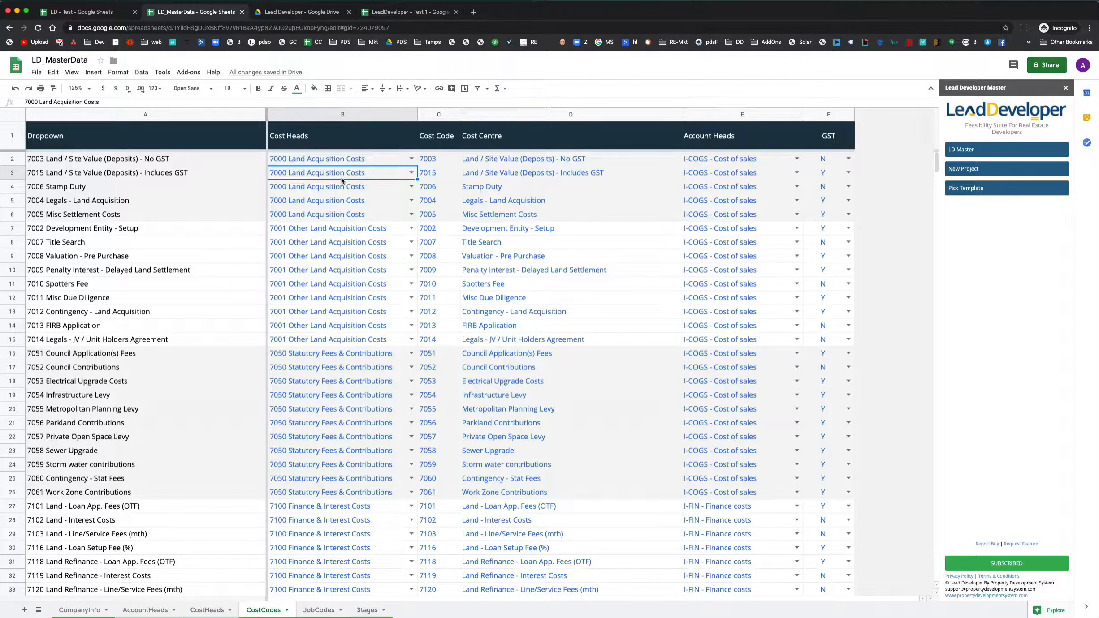
{"action": "left_click", "coordinate": [357, 116]}
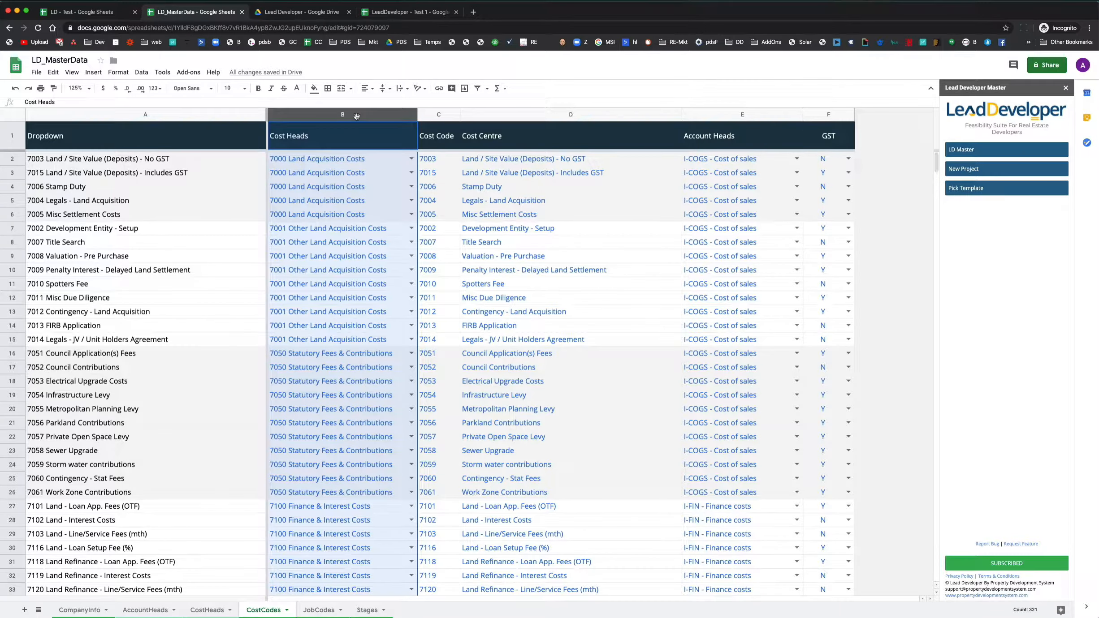
{"action": "left_click", "coordinate": [332, 158]}
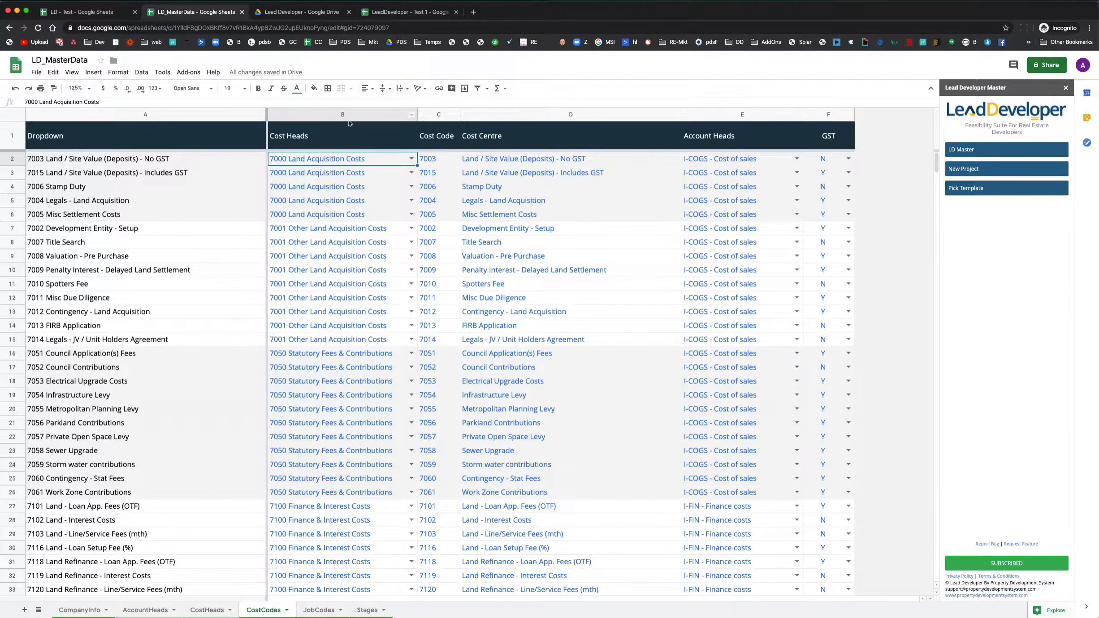
{"action": "left_click", "coordinate": [370, 229]}
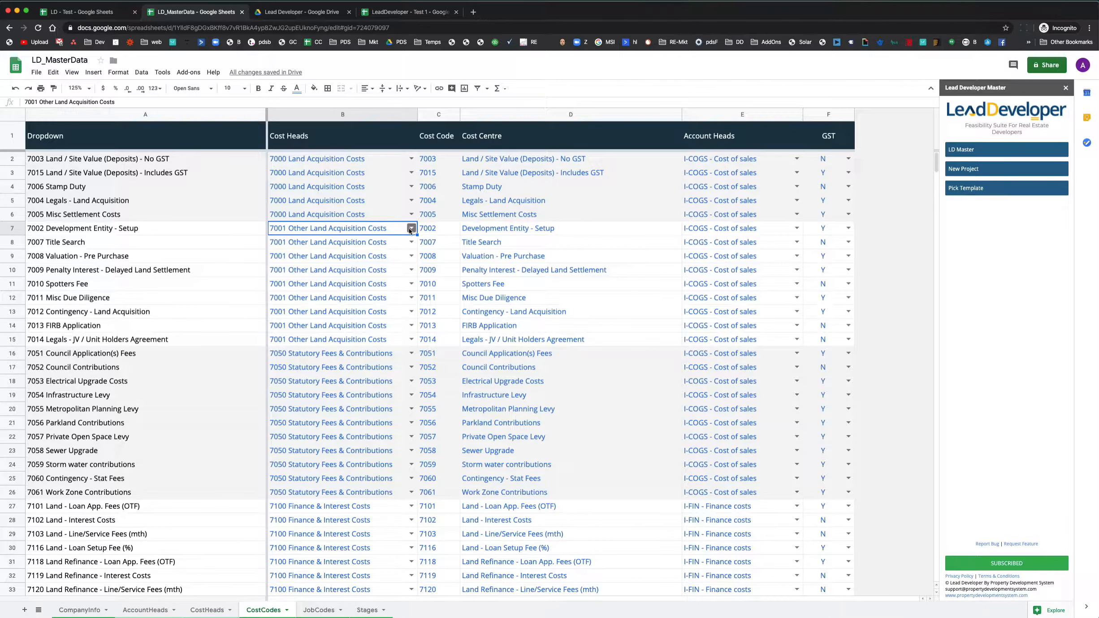
Step: Examine the Cost Code, Cost Centre and Account Heads columns, checking each value for Development Entity - Setup
{"action": "left_click", "coordinate": [443, 118]}
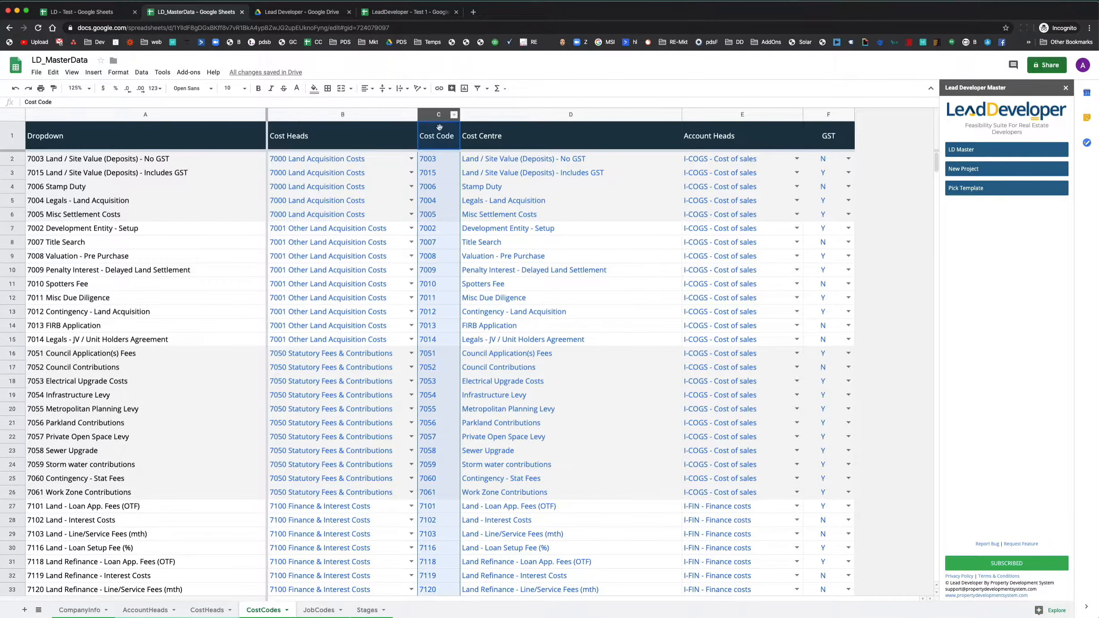
{"action": "left_click", "coordinate": [440, 229]}
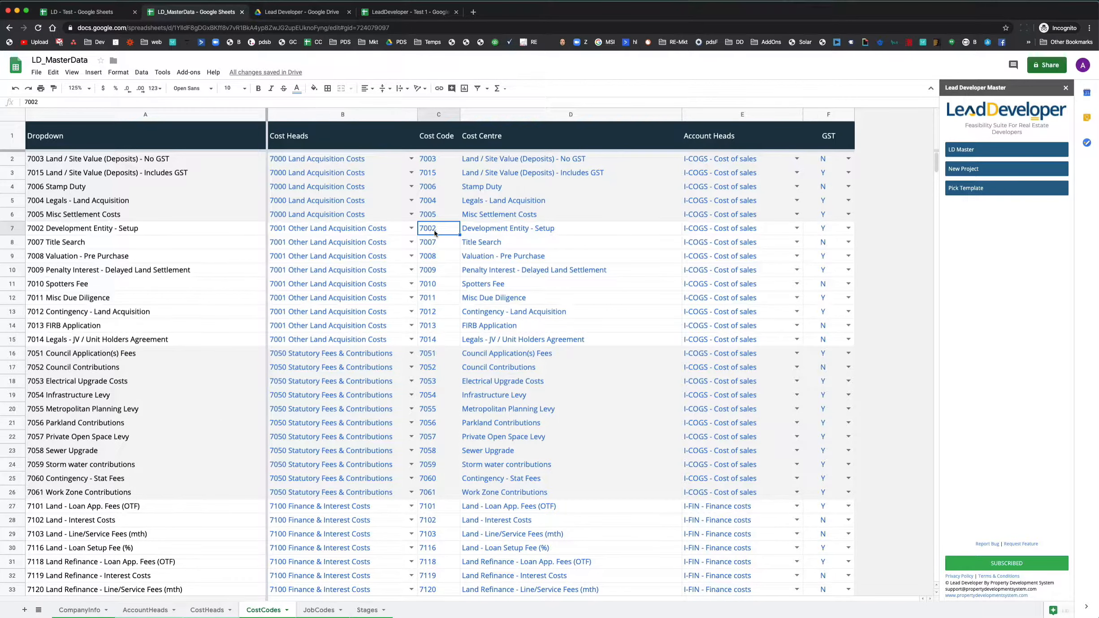
{"action": "left_click", "coordinate": [546, 118]}
{"action": "left_click", "coordinate": [522, 229]}
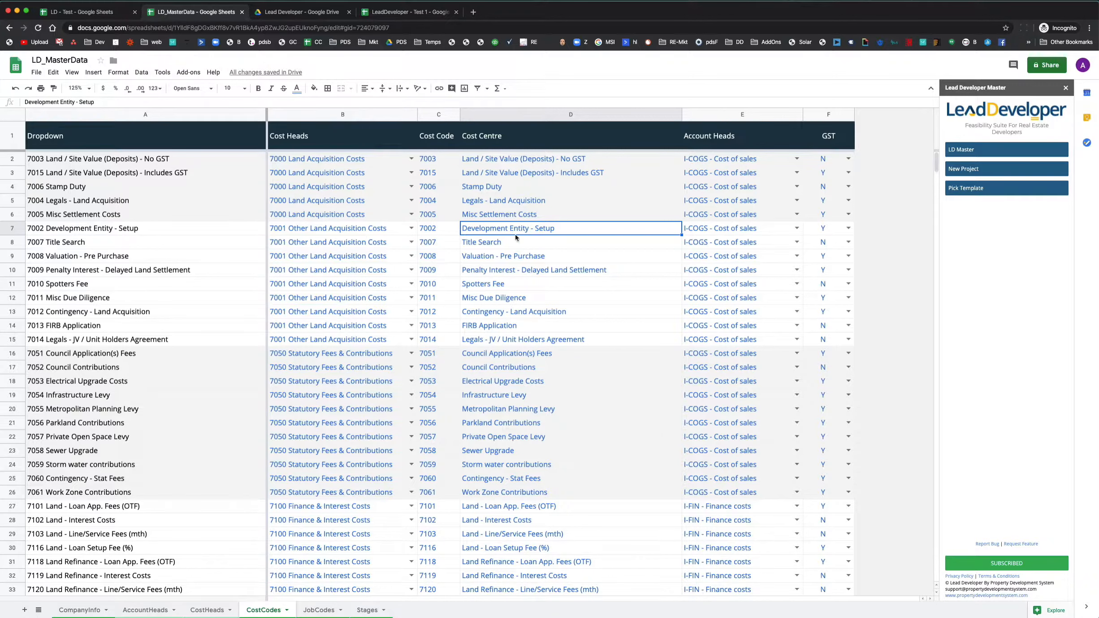
{"action": "left_click", "coordinate": [735, 118]}
{"action": "left_click", "coordinate": [715, 232]}
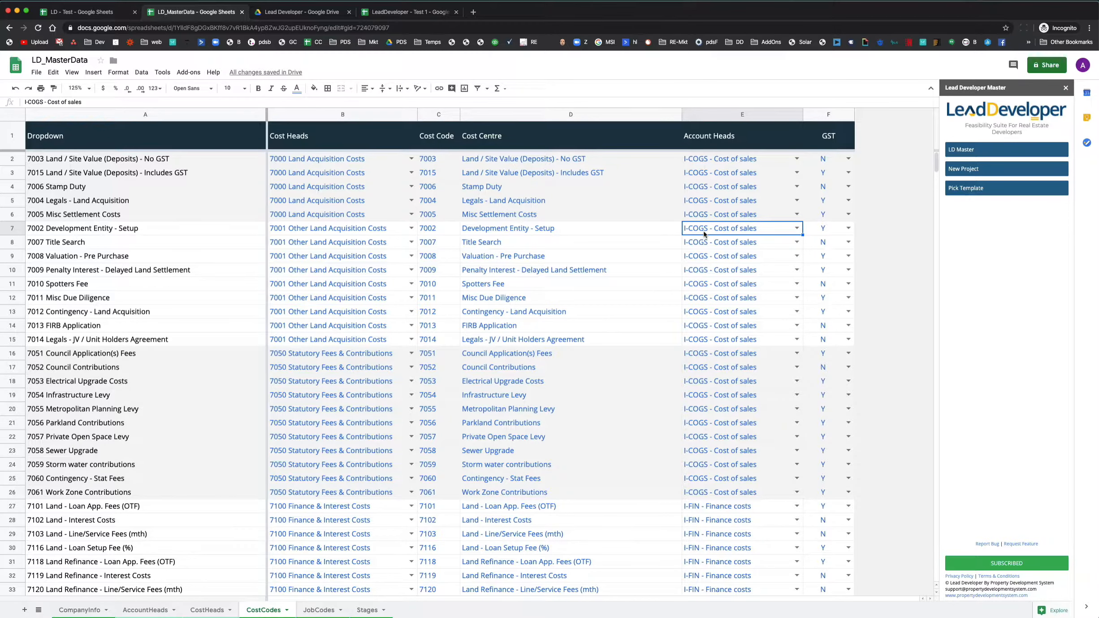
Step: View the Account Heads options for Dev. Equity - Interest Costs and find their source column on the AccountHeads sheet
{"action": "scroll", "coordinate": [703, 231], "scroll_direction": "down", "scroll_amount": 7}
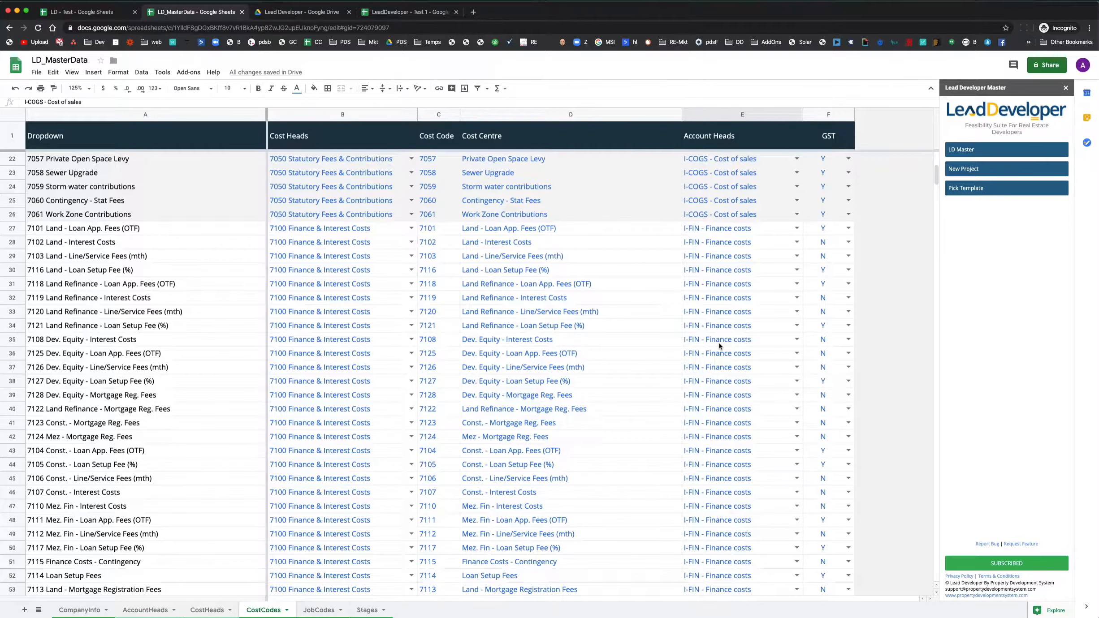
{"action": "left_click", "coordinate": [718, 343]}
{"action": "left_click", "coordinate": [794, 339]}
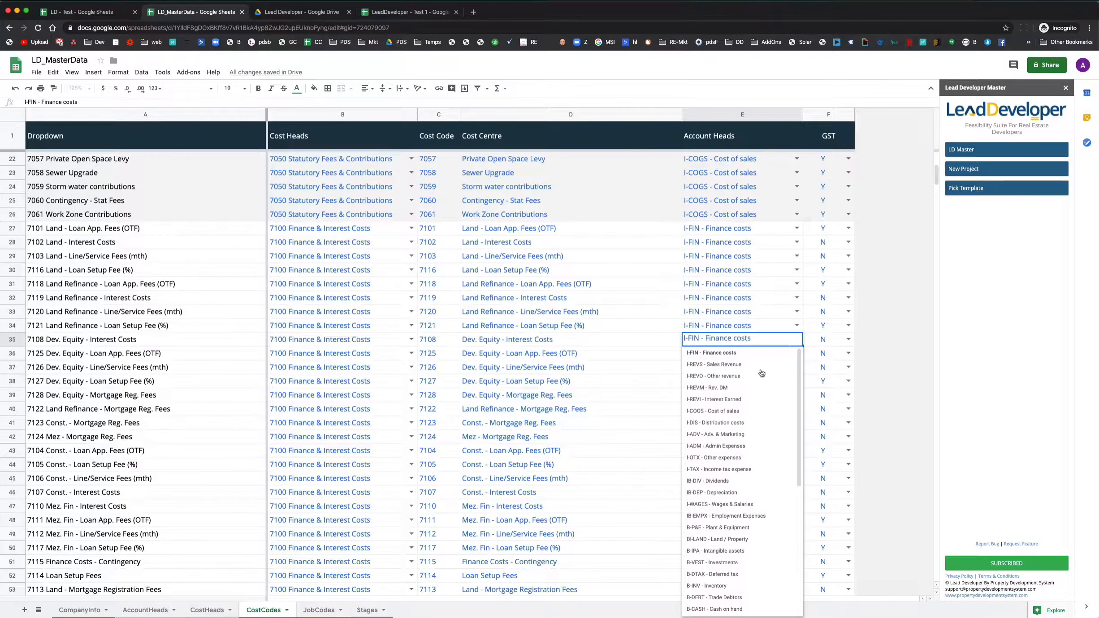
{"action": "key", "text": "Escape"}
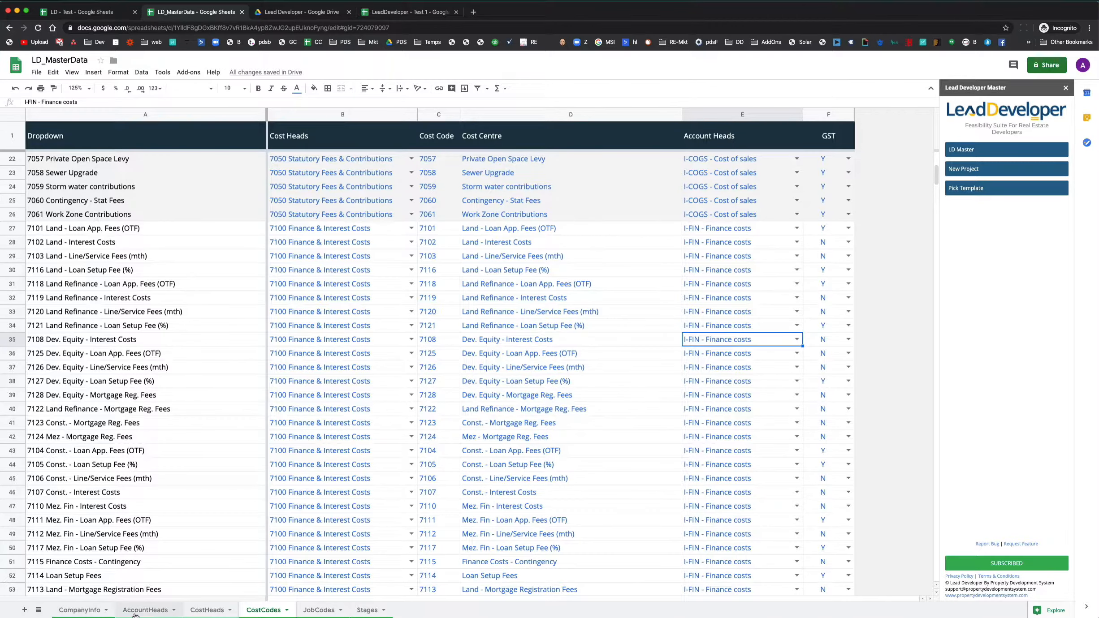
{"action": "left_click", "coordinate": [135, 610]}
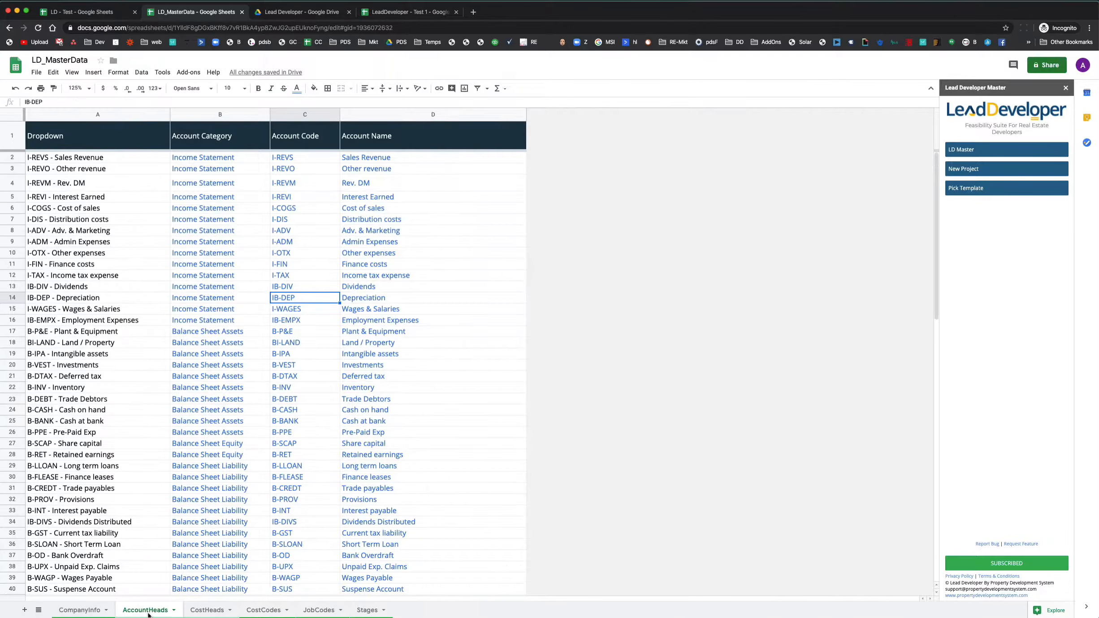
{"action": "left_click", "coordinate": [112, 116]}
Step: Compare the Cost Heads column on the CostCodes sheet with its source column on the CostHeads sheet
{"action": "left_click", "coordinate": [210, 610]}
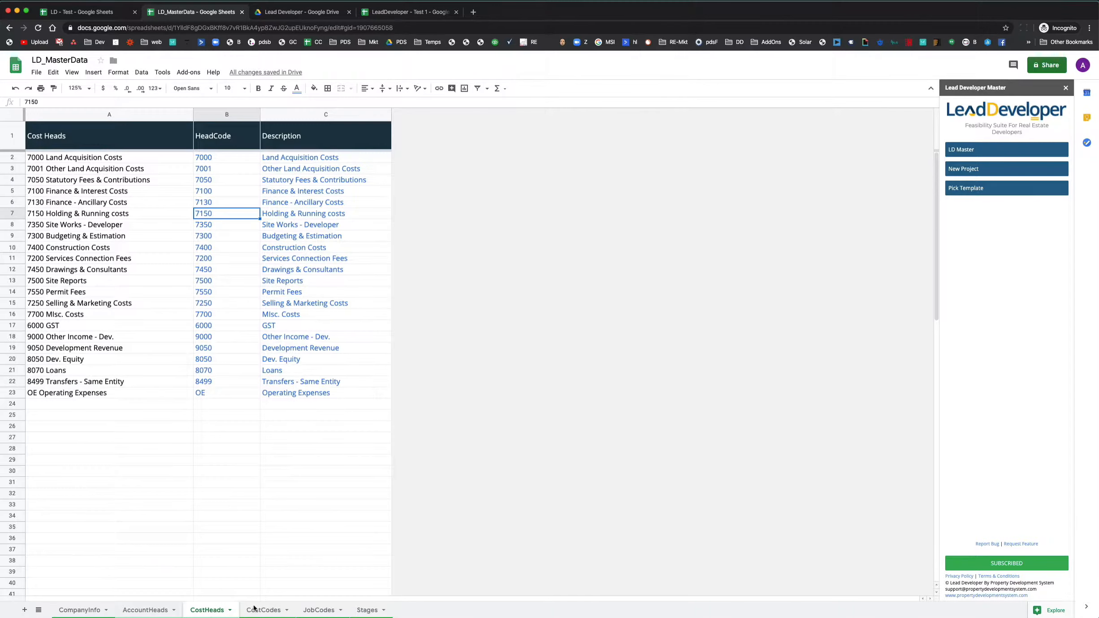
{"action": "left_click", "coordinate": [262, 610]}
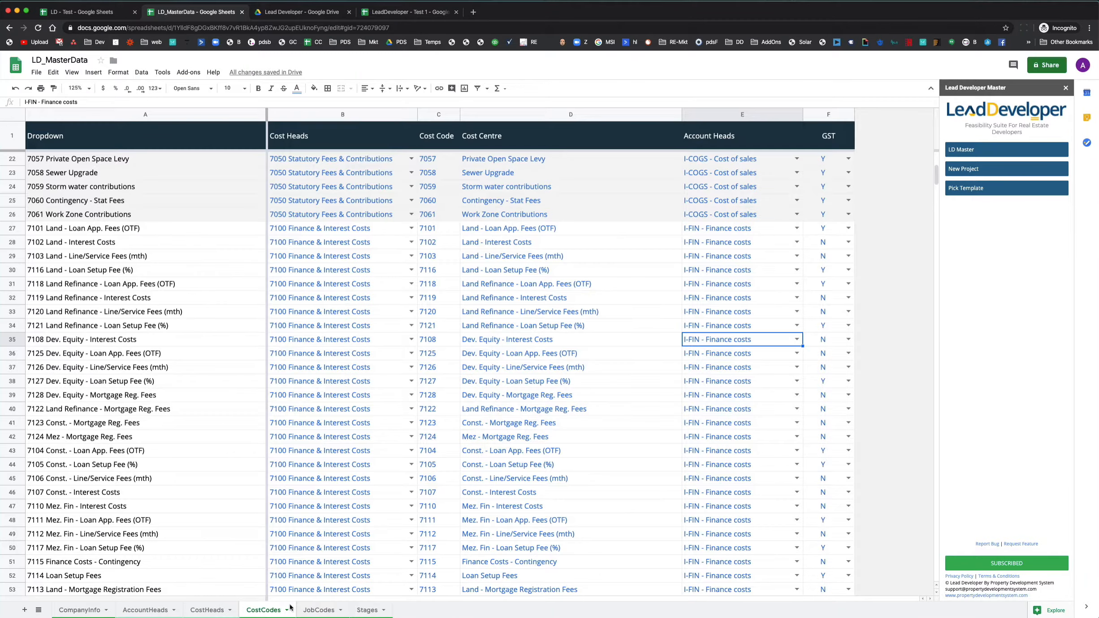
{"action": "left_click", "coordinate": [344, 116]}
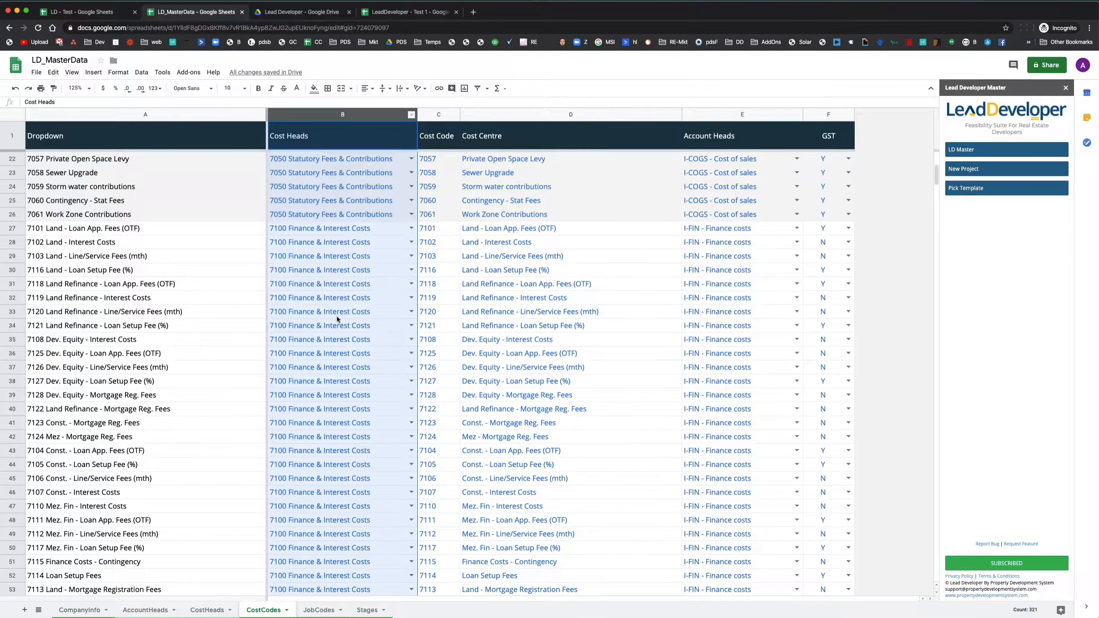
{"action": "left_click", "coordinate": [207, 610]}
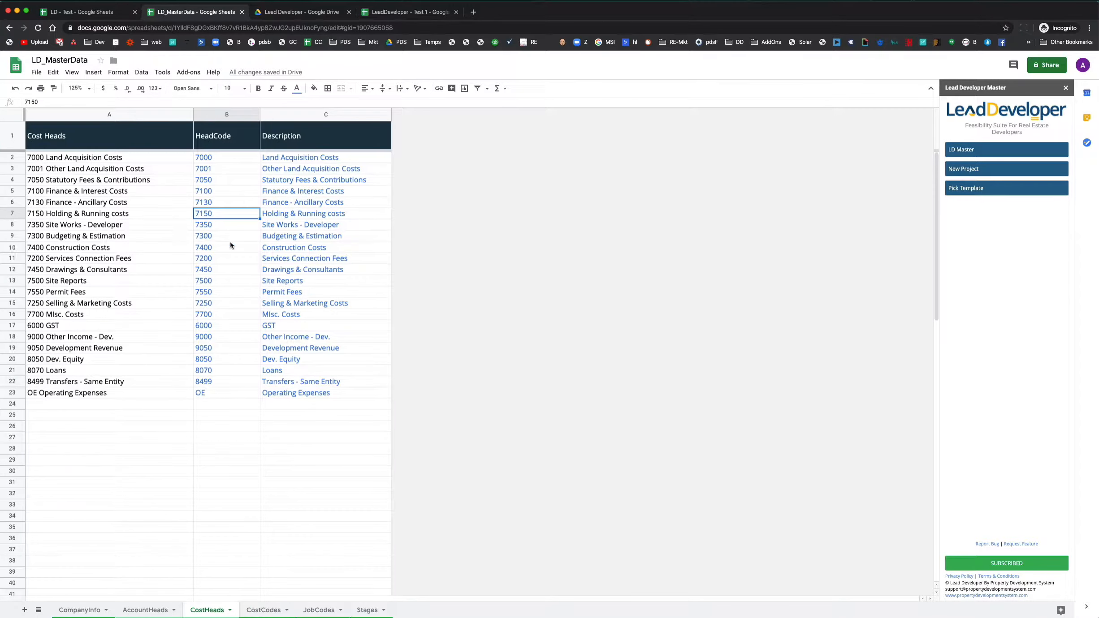
{"action": "left_click", "coordinate": [120, 115]}
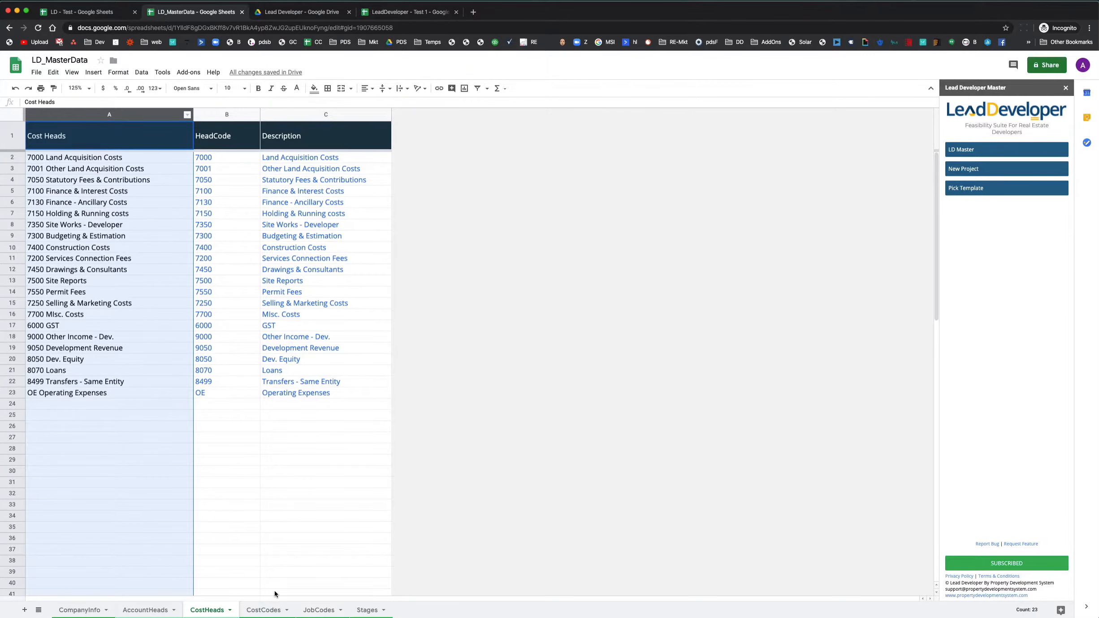
{"action": "left_click", "coordinate": [263, 610]}
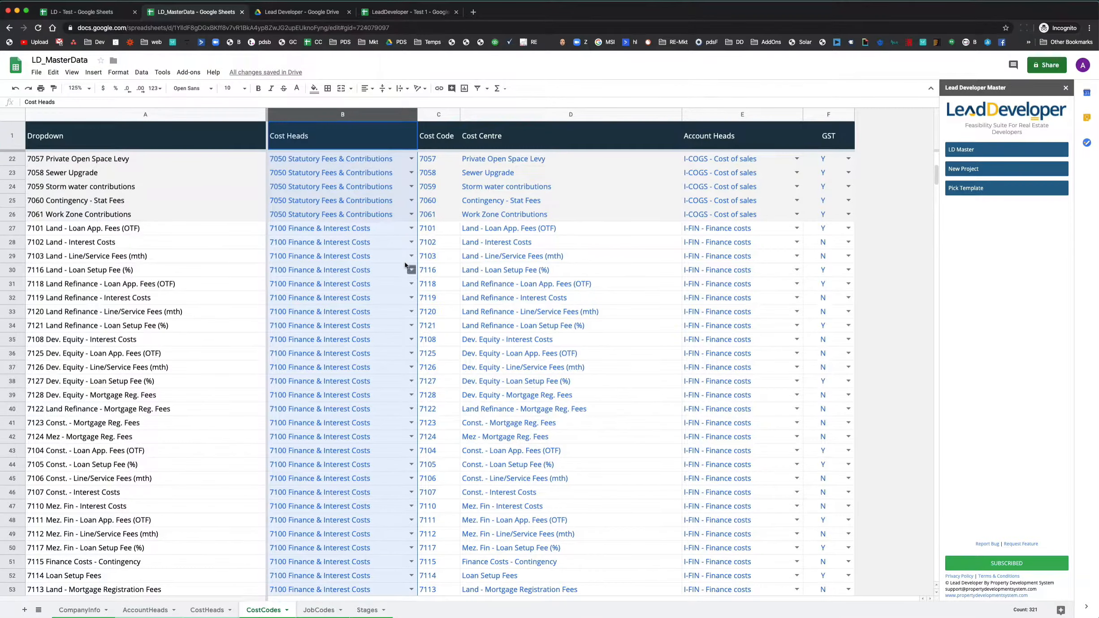
Step: Assign the cost head 7350 Site Works - Developer to row 322, the first empty row of the CostCodes sheet
{"action": "left_click", "coordinate": [372, 253]}
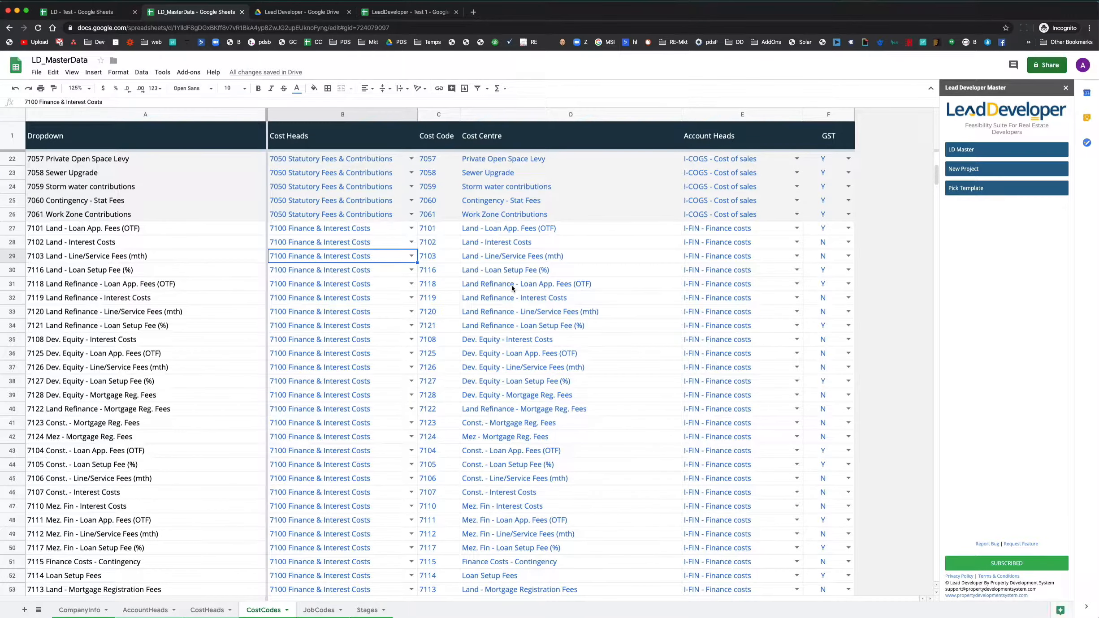
{"action": "scroll", "coordinate": [510, 296], "scroll_direction": "up", "scroll_amount": 6}
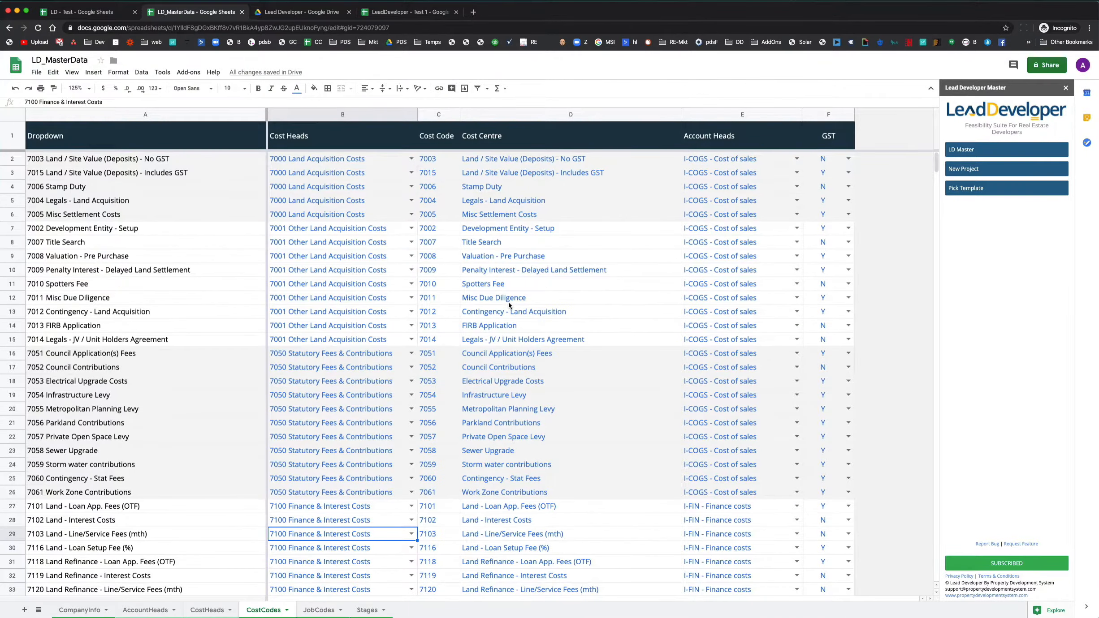
{"action": "scroll", "coordinate": [509, 302], "scroll_direction": "down", "scroll_amount": 5}
{"action": "scroll", "coordinate": [508, 302], "scroll_direction": "down", "scroll_amount": 20}
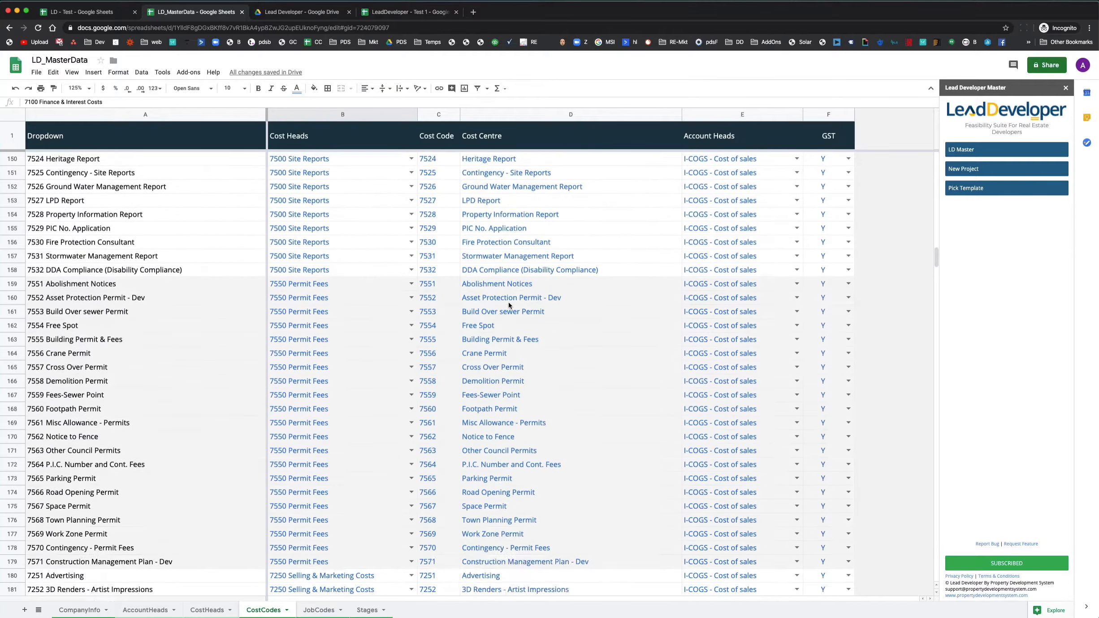
{"action": "scroll", "coordinate": [508, 306], "scroll_direction": "down", "scroll_amount": 20}
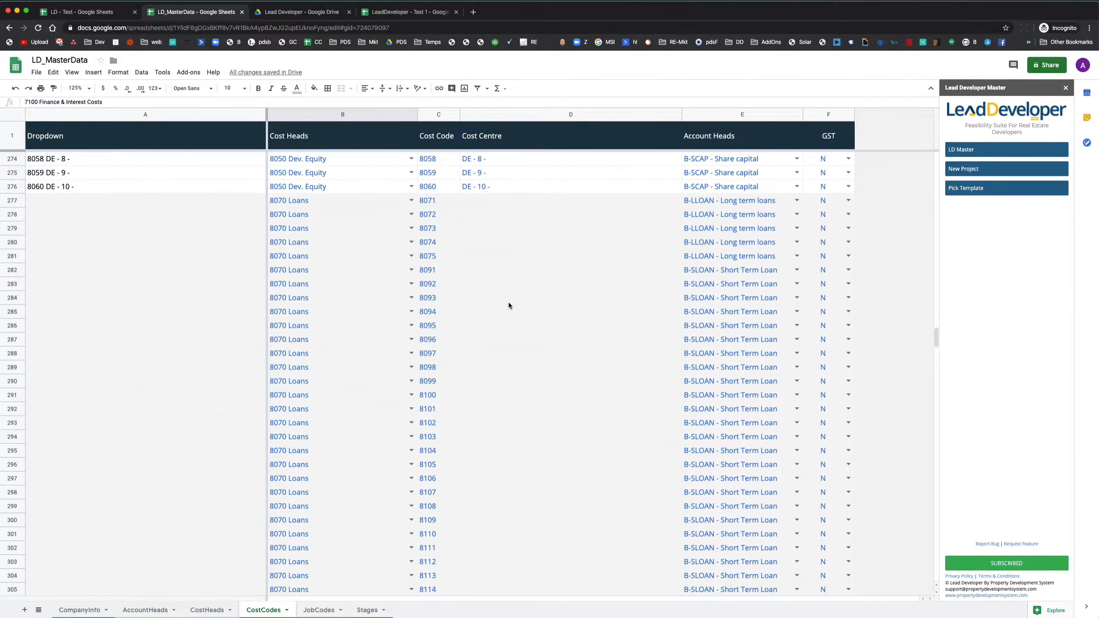
{"action": "scroll", "coordinate": [508, 305], "scroll_direction": "up", "scroll_amount": 5}
{"action": "scroll", "coordinate": [508, 305], "scroll_direction": "down", "scroll_amount": 15}
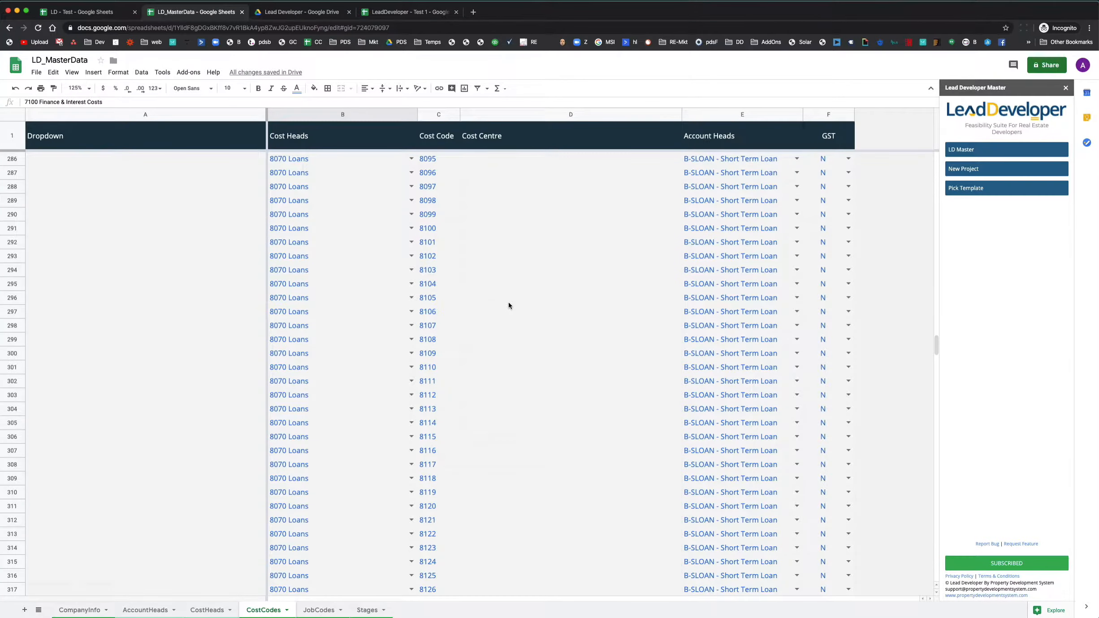
{"action": "left_click", "coordinate": [378, 400]}
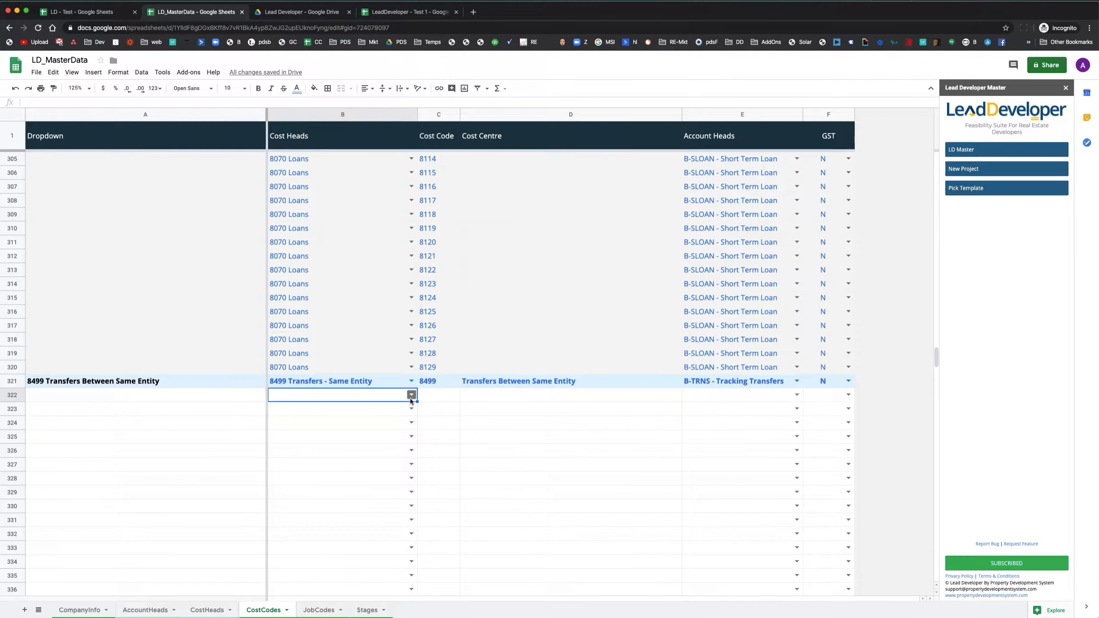
{"action": "left_click", "coordinate": [411, 395]}
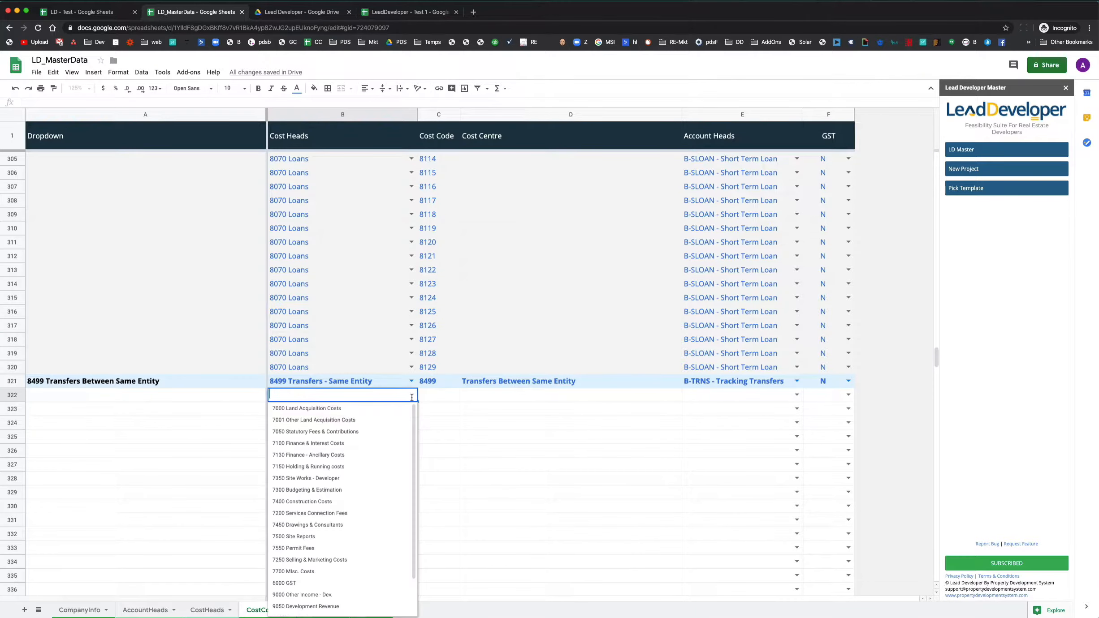
{"action": "left_click", "coordinate": [320, 482]}
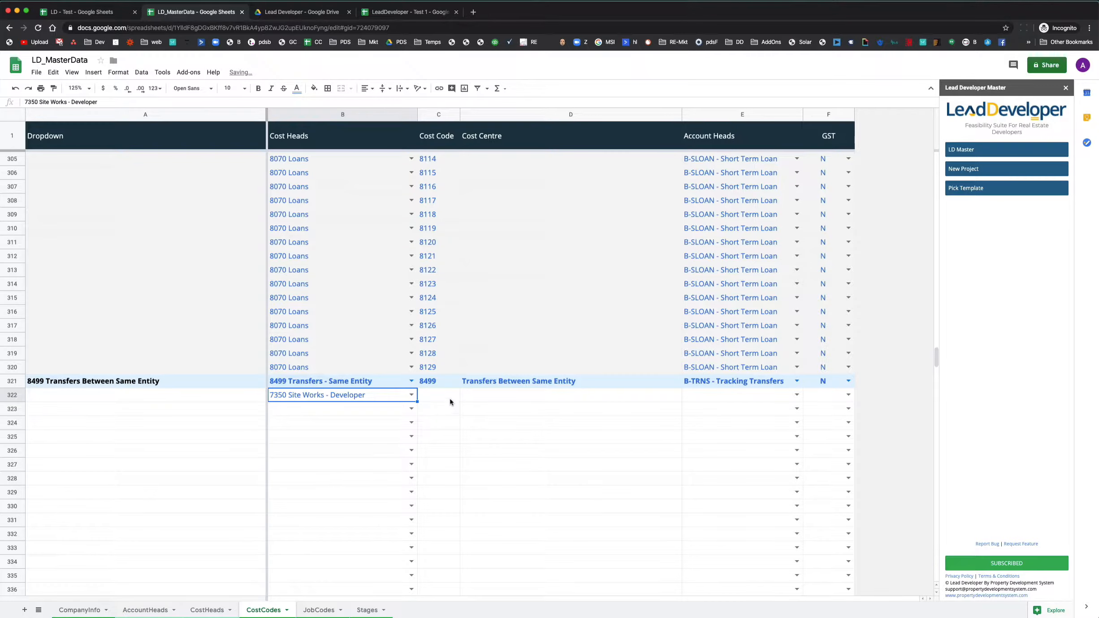
Step: Look through the existing 7350 Site Works - Developer rows to identify the last cost code in use
{"action": "scroll", "coordinate": [449, 398], "scroll_direction": "up", "scroll_amount": 20}
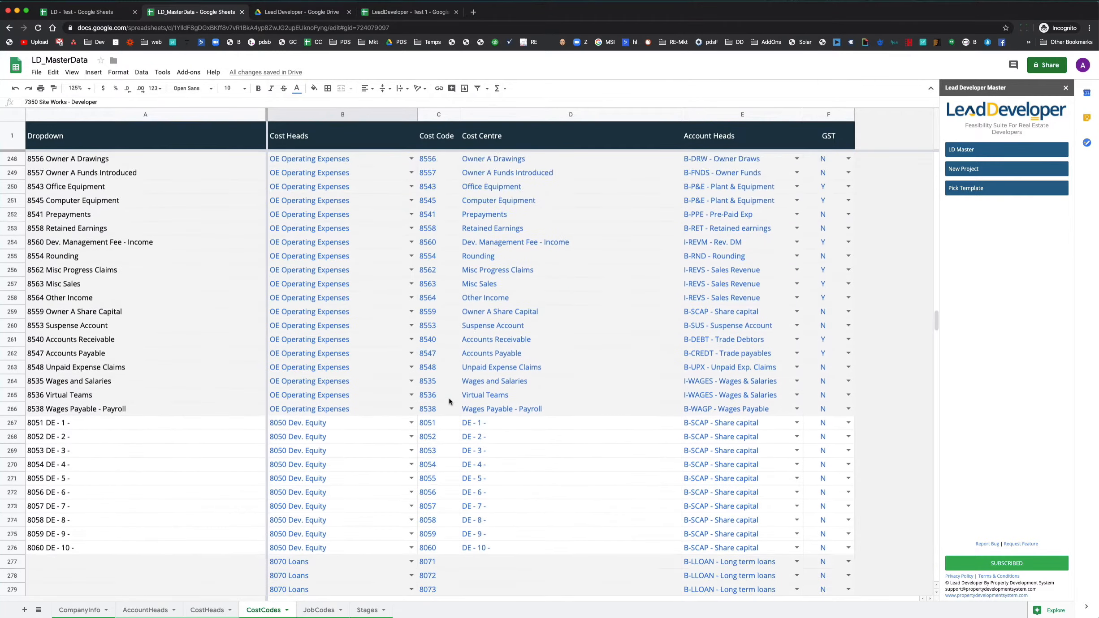
{"action": "scroll", "coordinate": [449, 399], "scroll_direction": "up", "scroll_amount": 15}
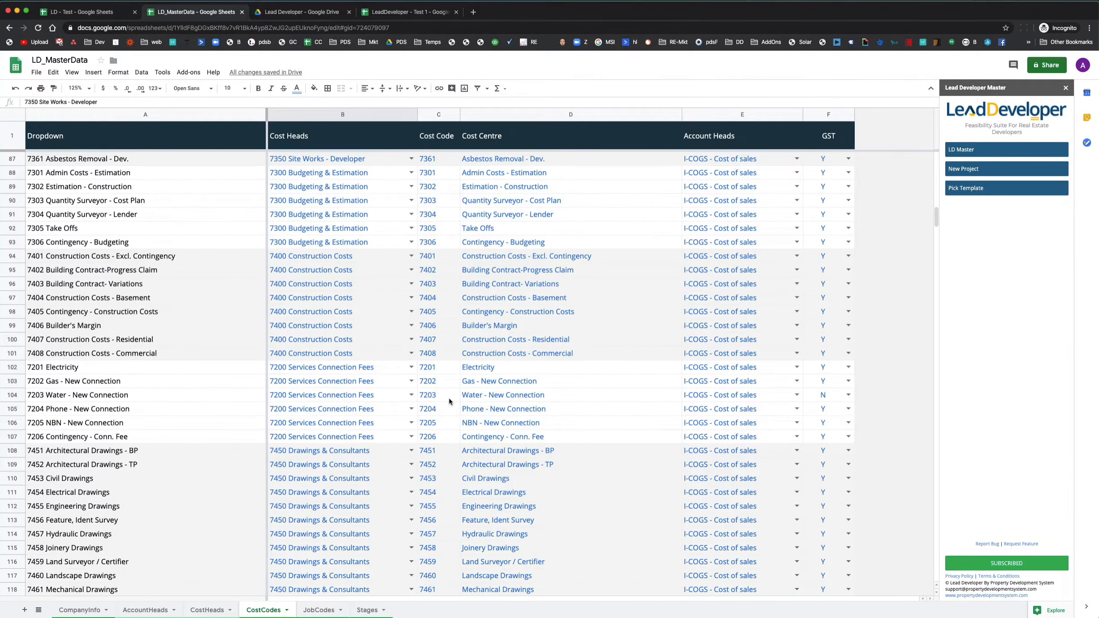
{"action": "scroll", "coordinate": [449, 398], "scroll_direction": "up", "scroll_amount": 4}
{"action": "scroll", "coordinate": [449, 398], "scroll_direction": "down", "scroll_amount": 5}
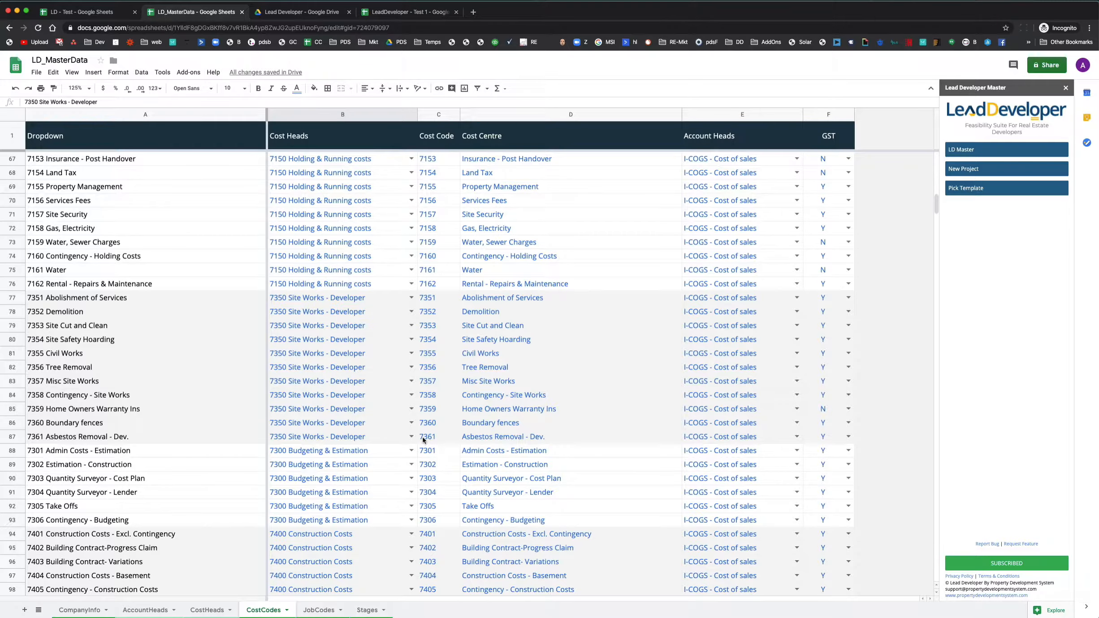
{"action": "scroll", "coordinate": [433, 440], "scroll_direction": "down", "scroll_amount": 20}
{"action": "scroll", "coordinate": [438, 440], "scroll_direction": "down", "scroll_amount": 20}
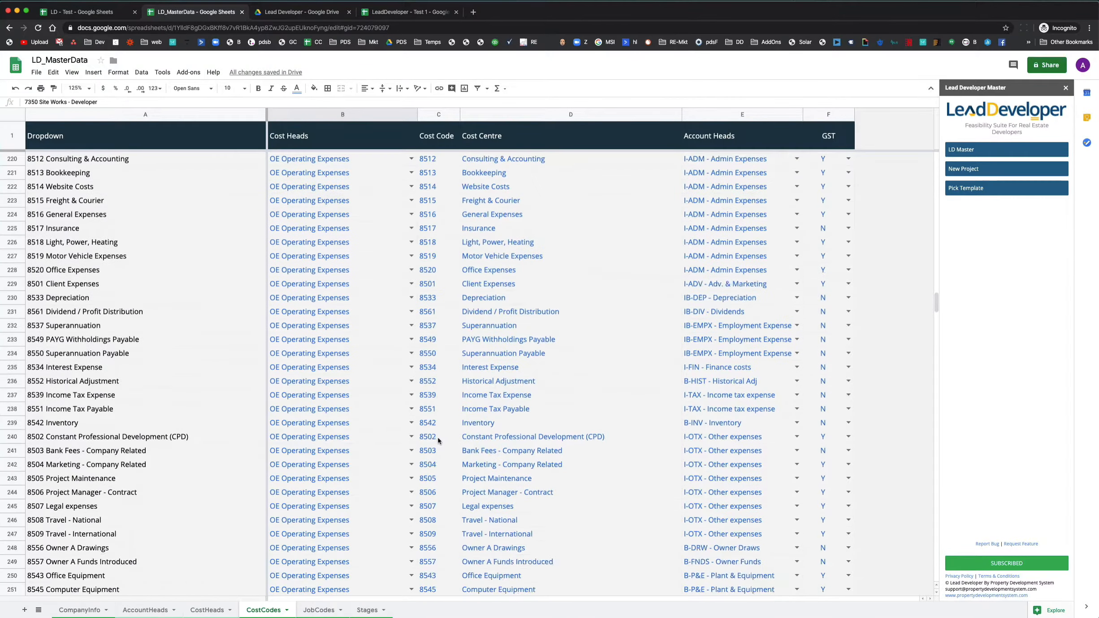
{"action": "scroll", "coordinate": [438, 441], "scroll_direction": "up", "scroll_amount": 3}
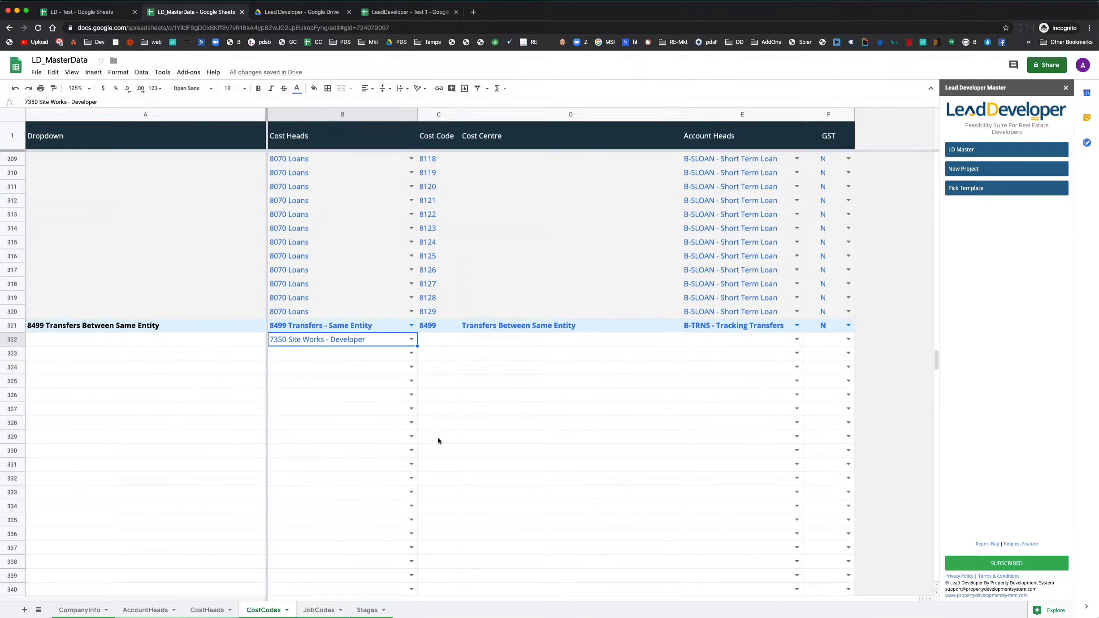
Step: Enter 7361 as the cost code of the new Site Works - Developer row
{"action": "left_click", "coordinate": [439, 343]}
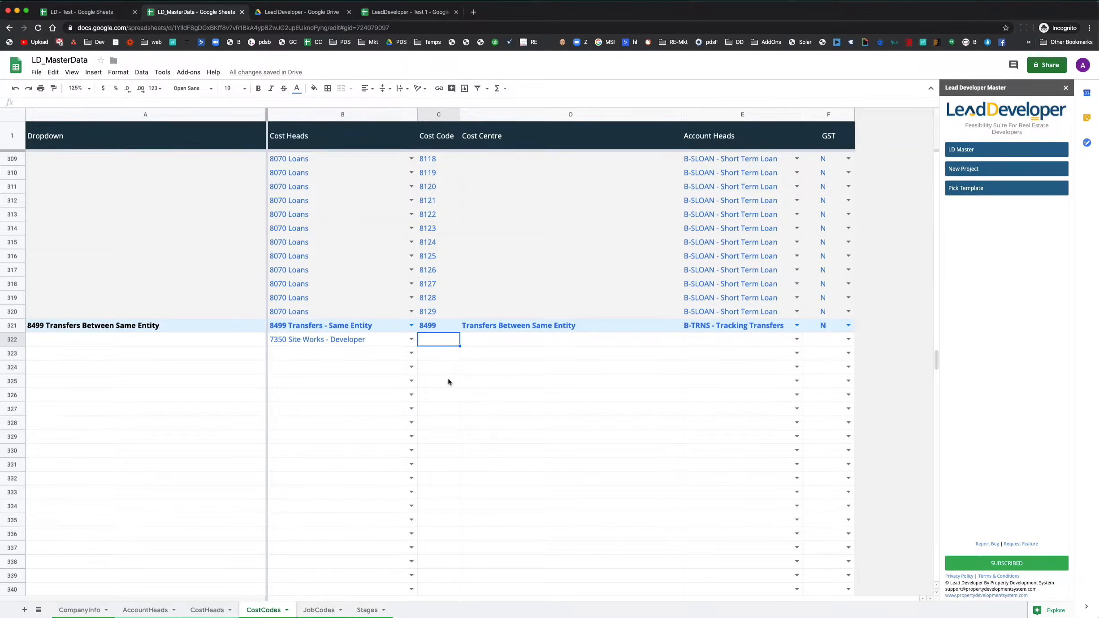
{"action": "type", "text": "7361"}
{"action": "key", "text": "Return"}
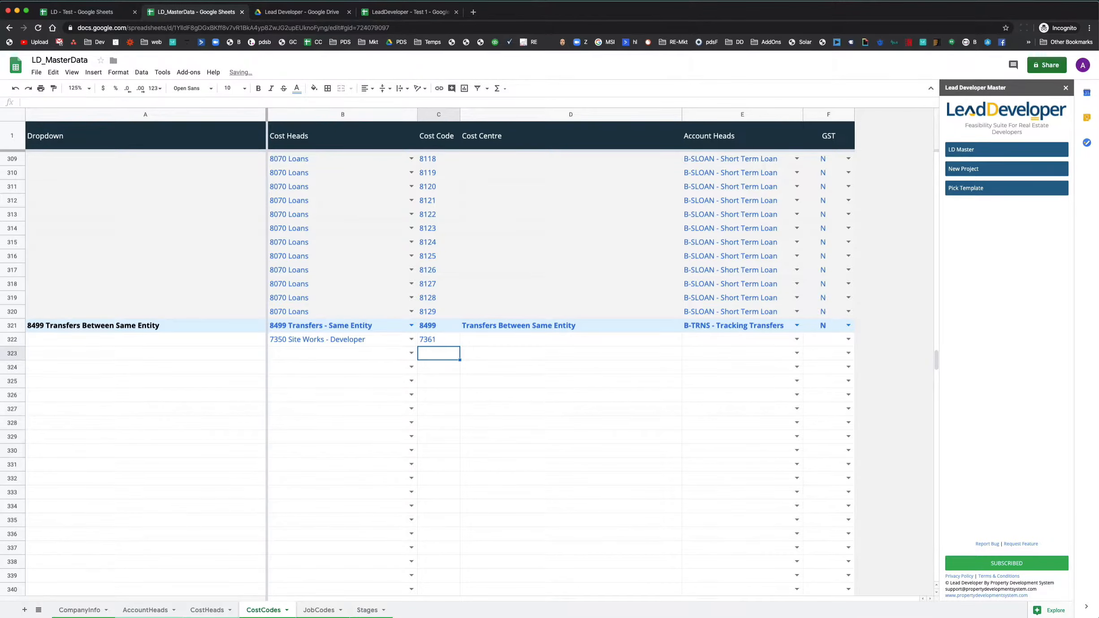
Step: Change the cost code in row 322 to 7362 and name its cost centre "new Cost code for site works"
{"action": "key", "text": "Up"}
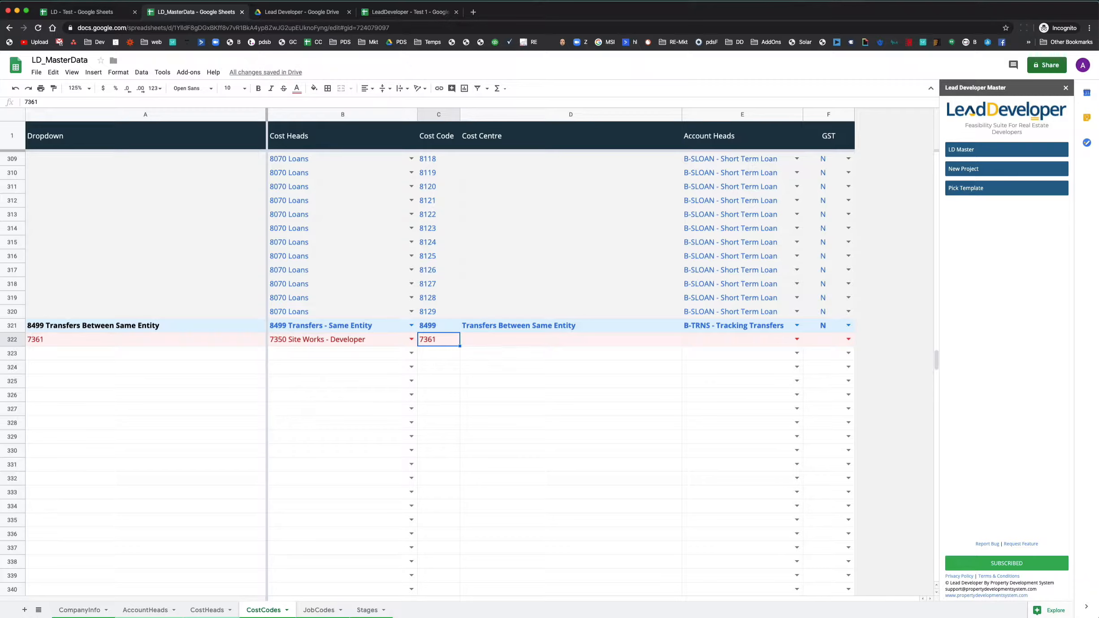
{"action": "type", "text": "7362"}
{"action": "key", "text": "Return"}
{"action": "key", "text": "Up"}
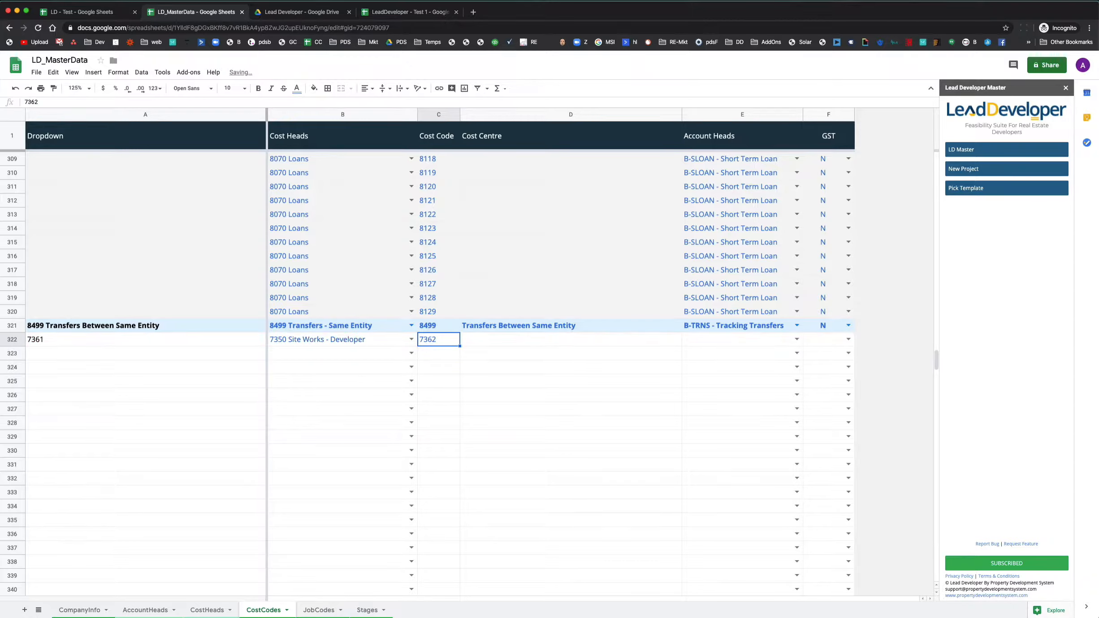
{"action": "key", "text": "Right"}
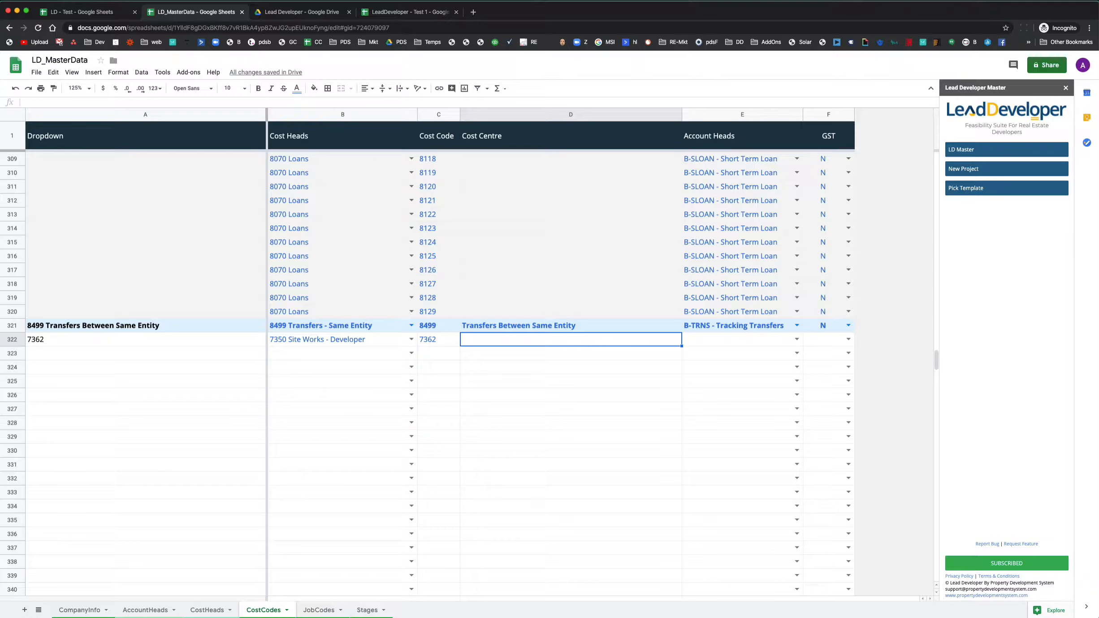
{"action": "type", "text": "new Cost "}
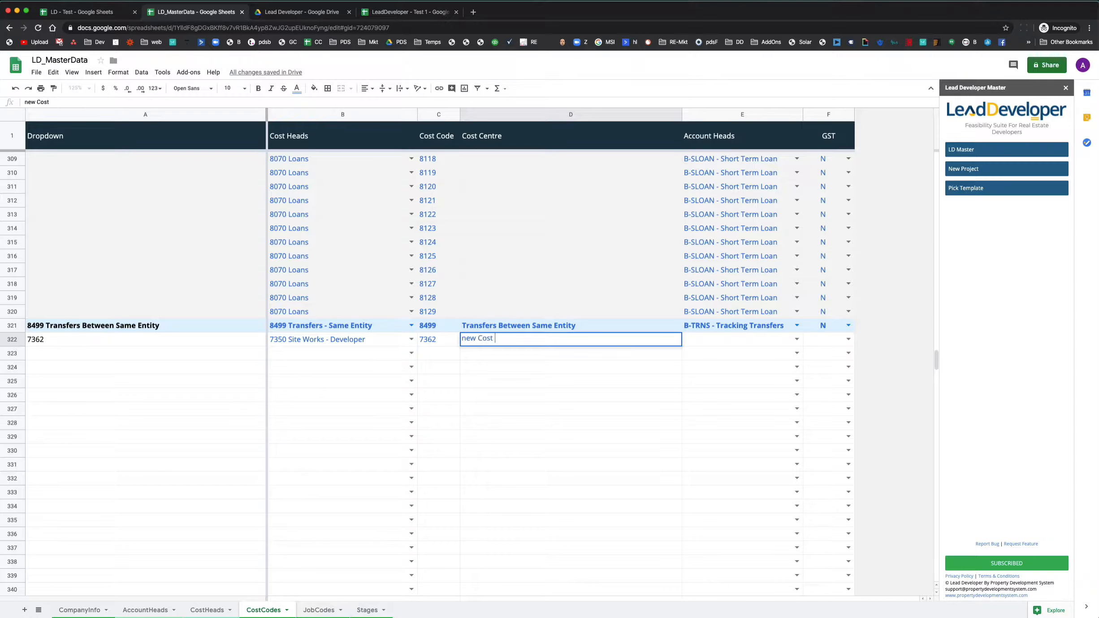
{"action": "type", "text": "code for site works"}
{"action": "key", "text": "Tab"}
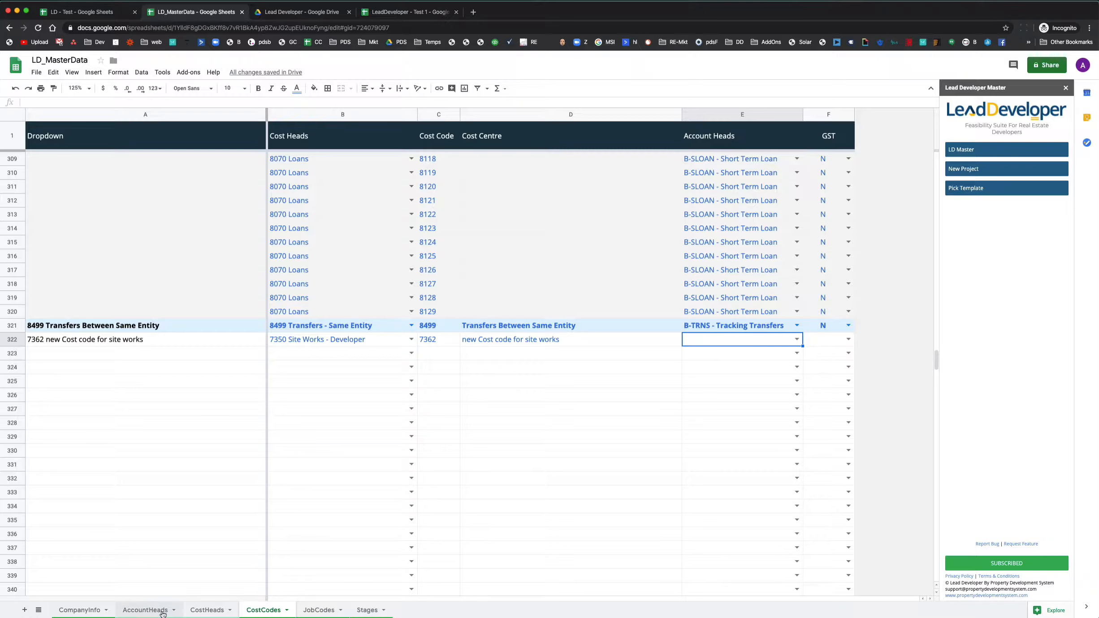
Step: Set the account head of row 322 to I-COGS - Cost of sales, try GST option Y, and settle on N
{"action": "left_click", "coordinate": [797, 339]}
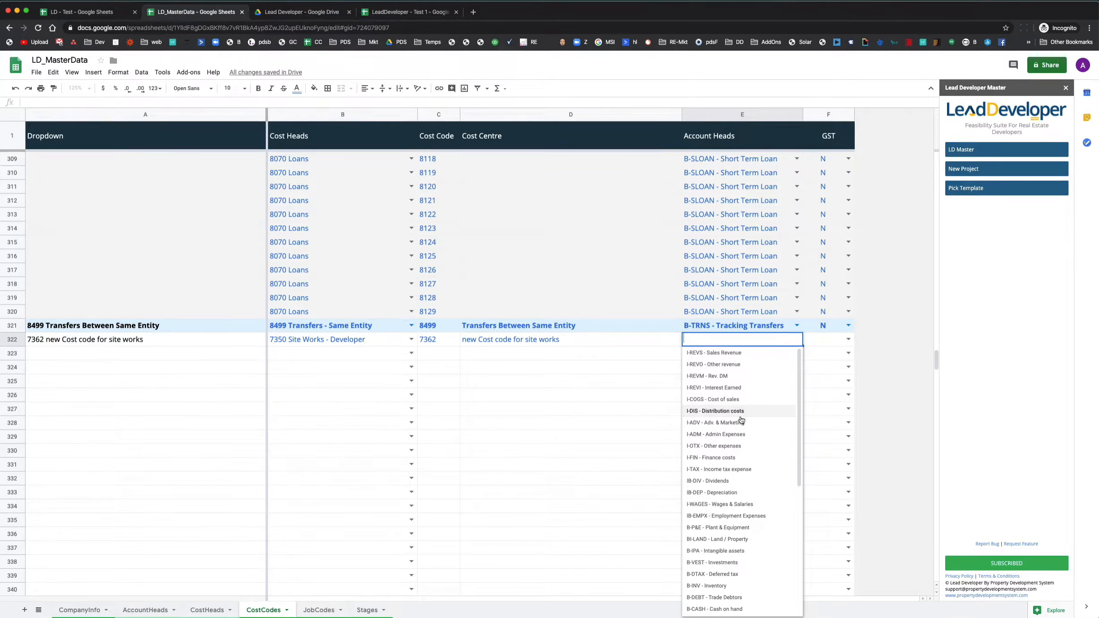
{"action": "left_click", "coordinate": [733, 401]}
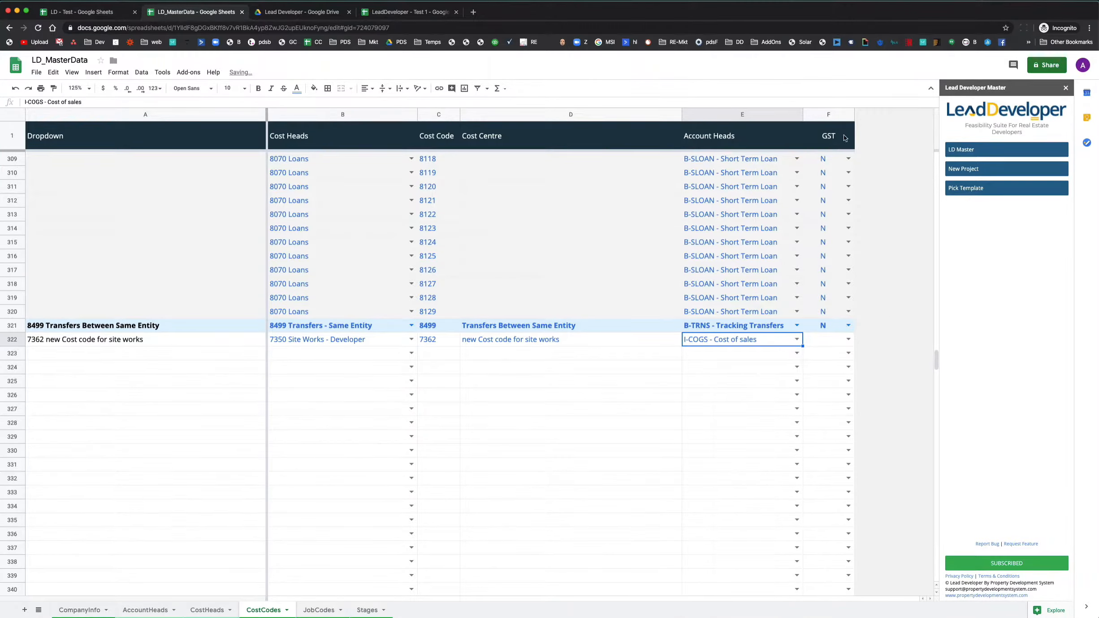
{"action": "left_click", "coordinate": [834, 116]}
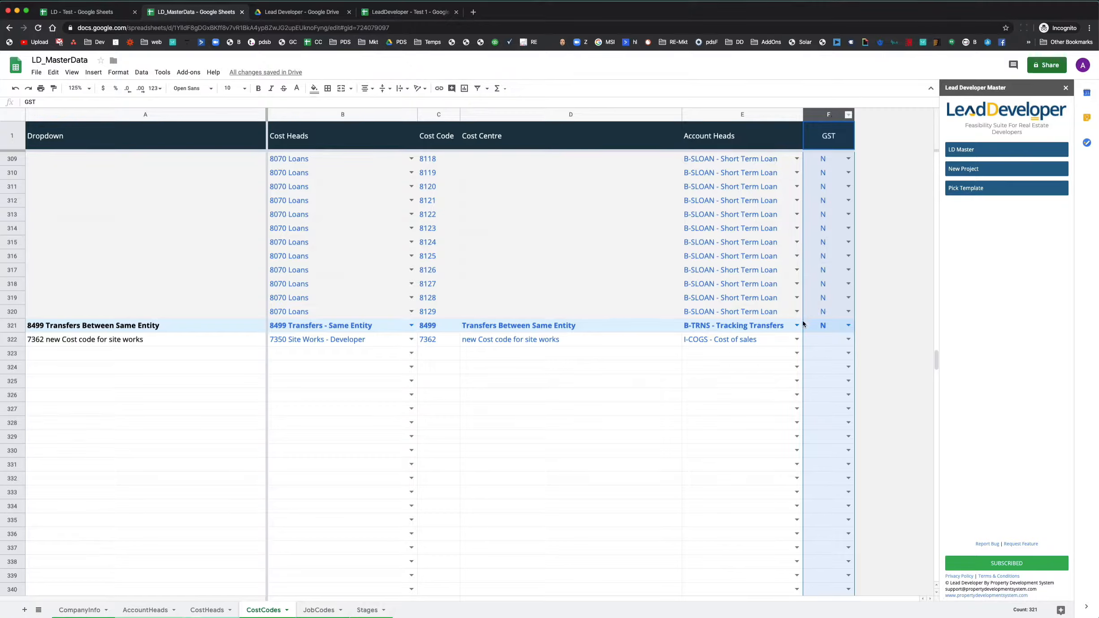
{"action": "left_click", "coordinate": [817, 339]}
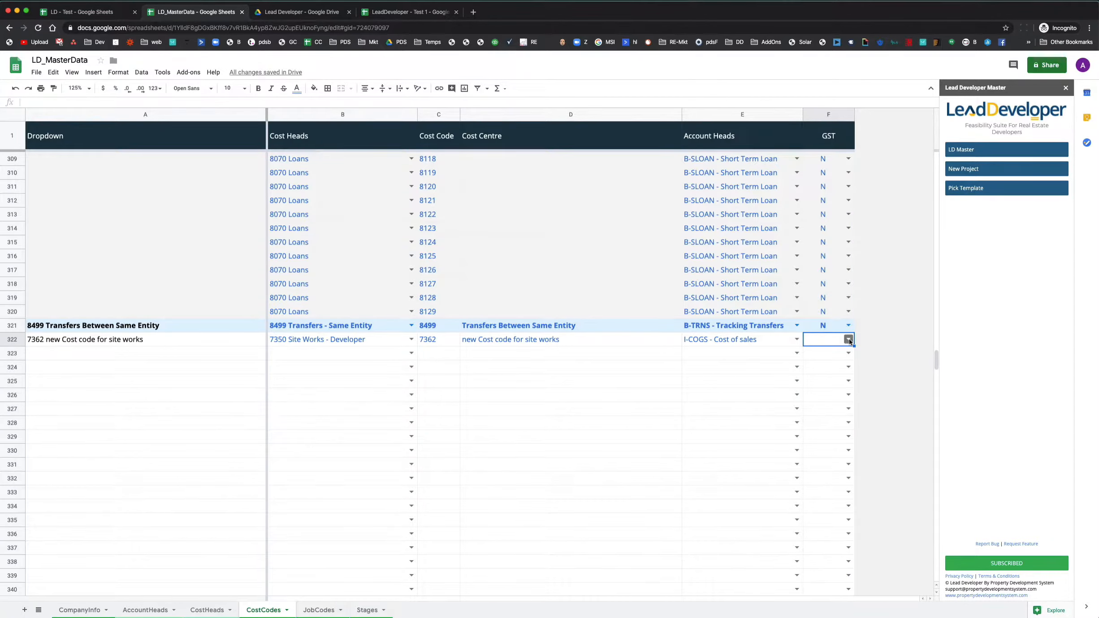
{"action": "left_click", "coordinate": [849, 339]}
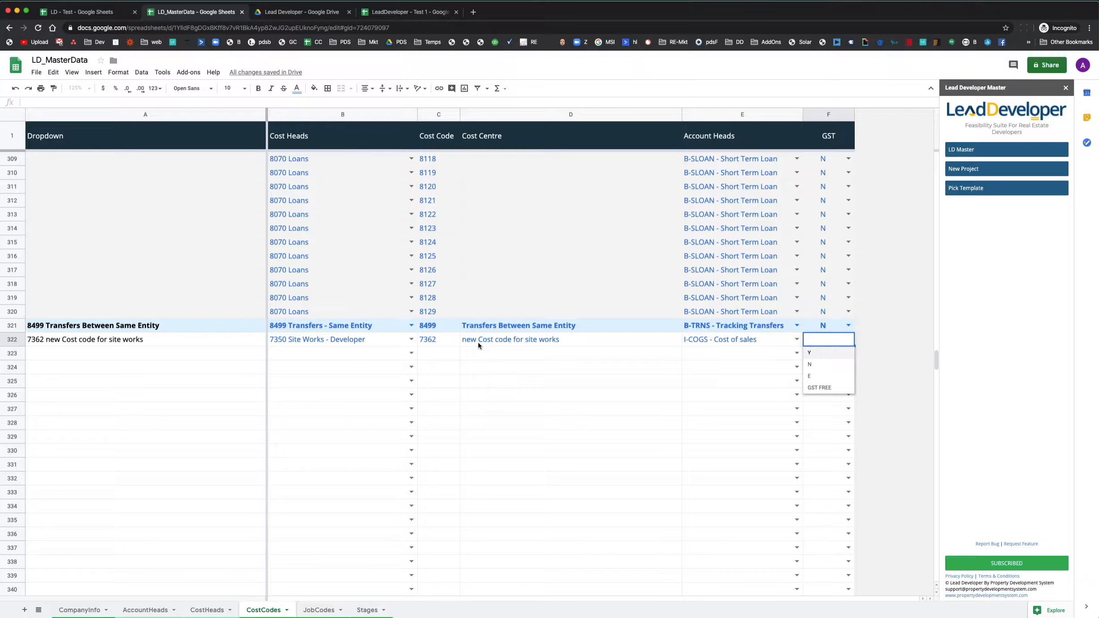
{"action": "left_click", "coordinate": [814, 353]}
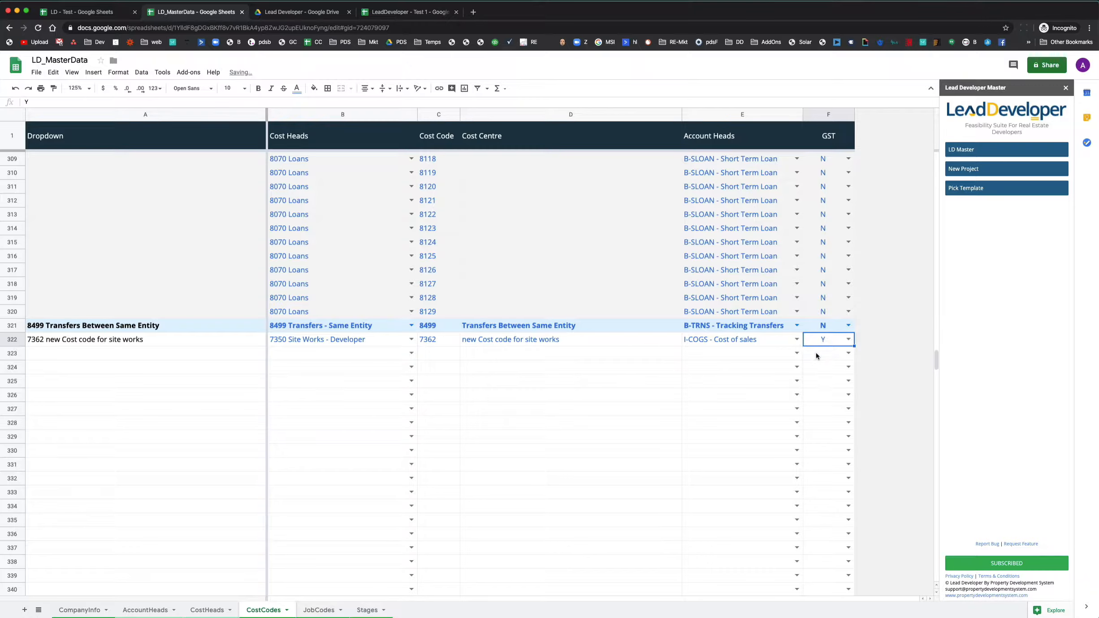
{"action": "left_click", "coordinate": [847, 340]}
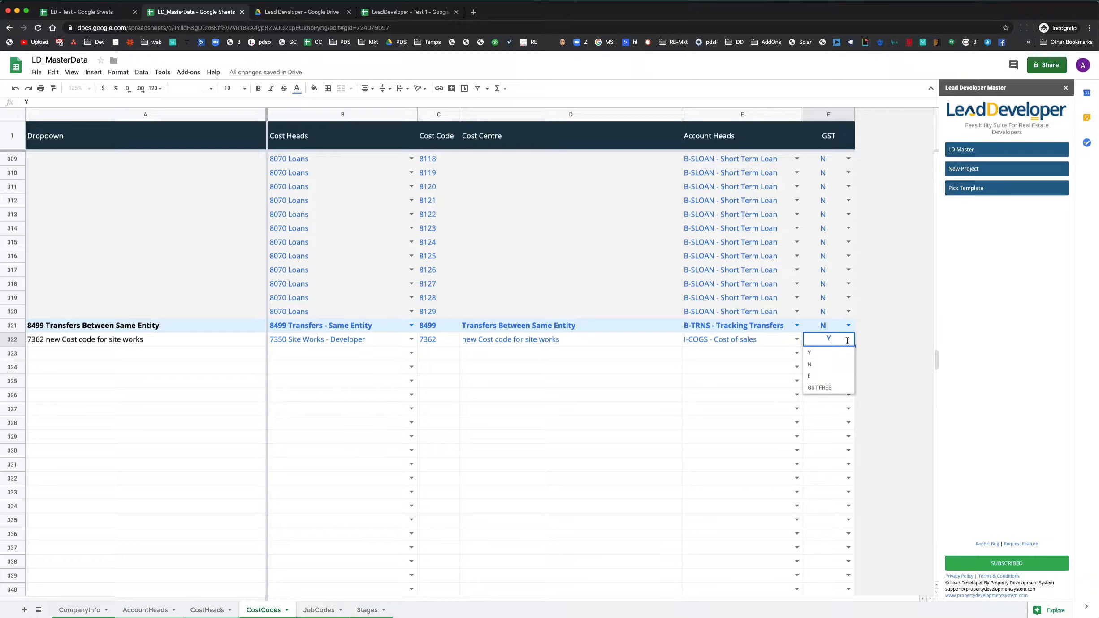
{"action": "left_click", "coordinate": [820, 364]}
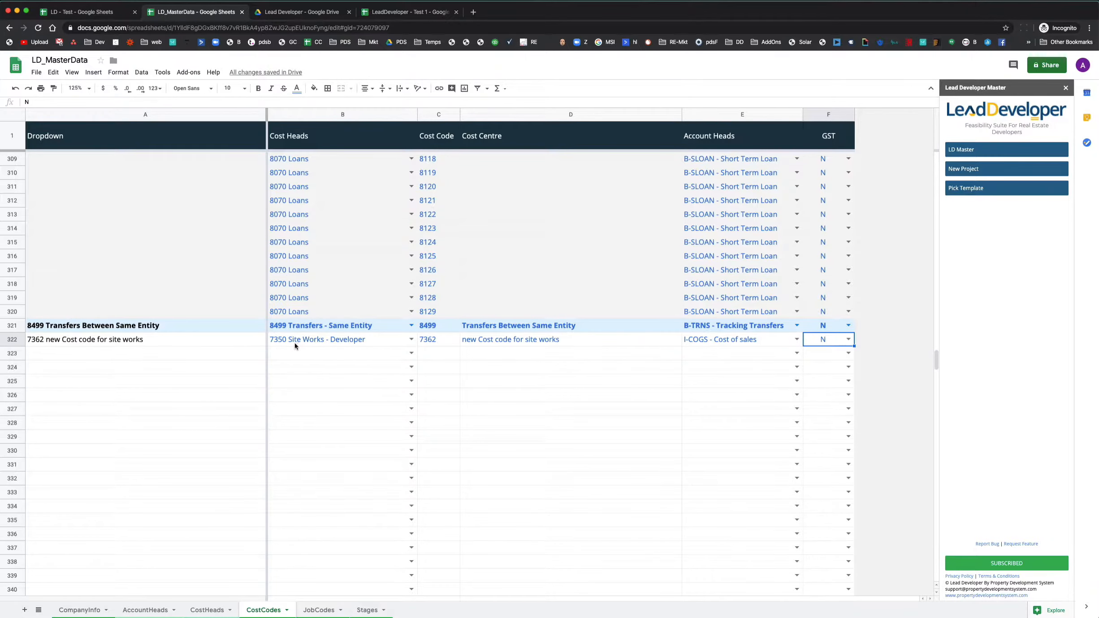
Step: In the LeadDeveloper - Test 1 spreadsheet's Dev. Costs sheet, add "7362 new Cost code for site works" in row 232 under 7350 SITE WORKS - DEVELOPER
{"action": "left_click", "coordinate": [409, 13]}
{"action": "left_click", "coordinate": [95, 310]}
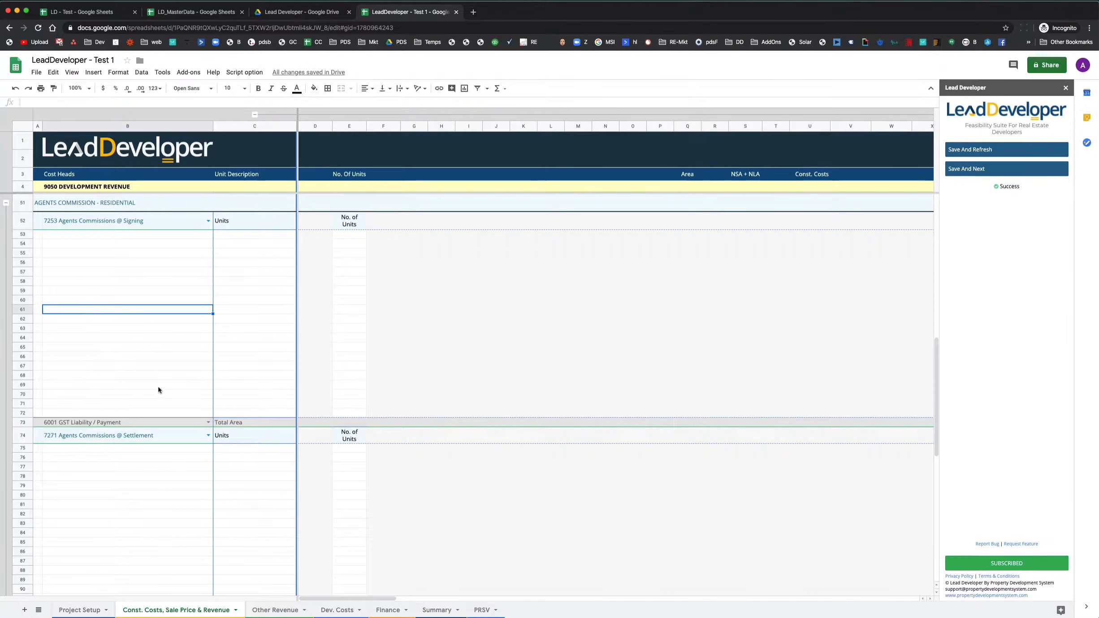
{"action": "left_click", "coordinate": [337, 610]}
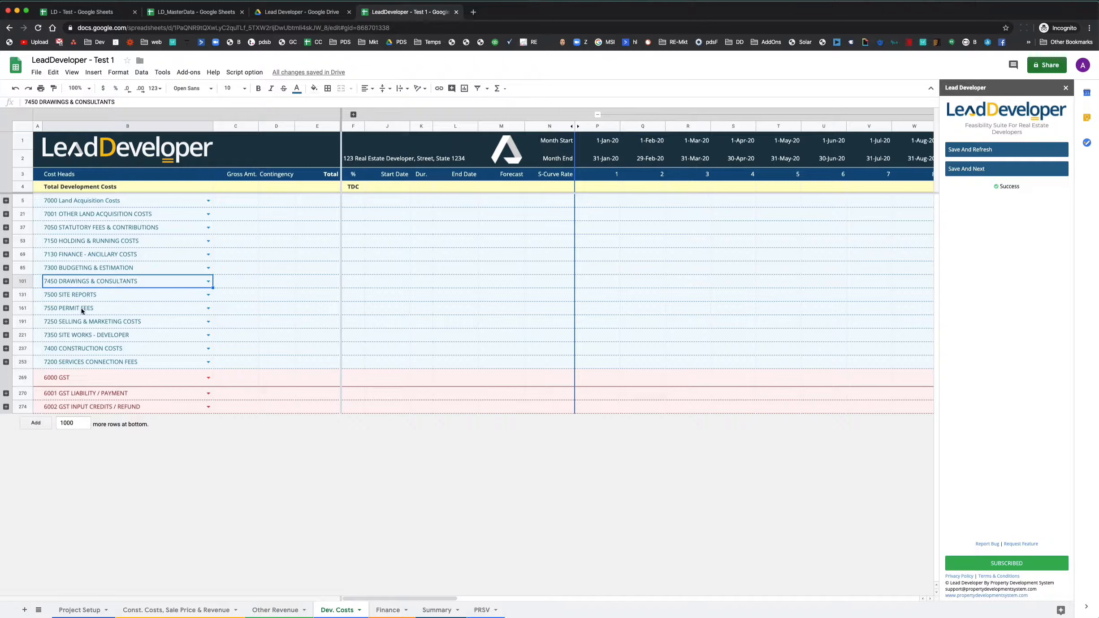
{"action": "left_click", "coordinate": [5, 335]}
{"action": "left_click", "coordinate": [109, 444]}
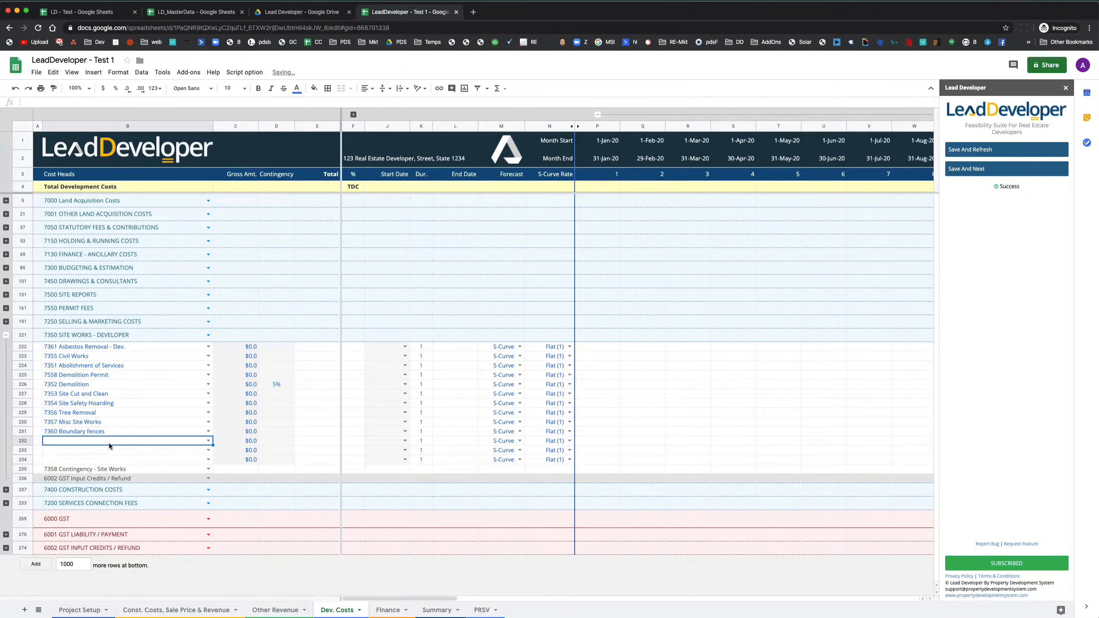
{"action": "type", "text": "7362"}
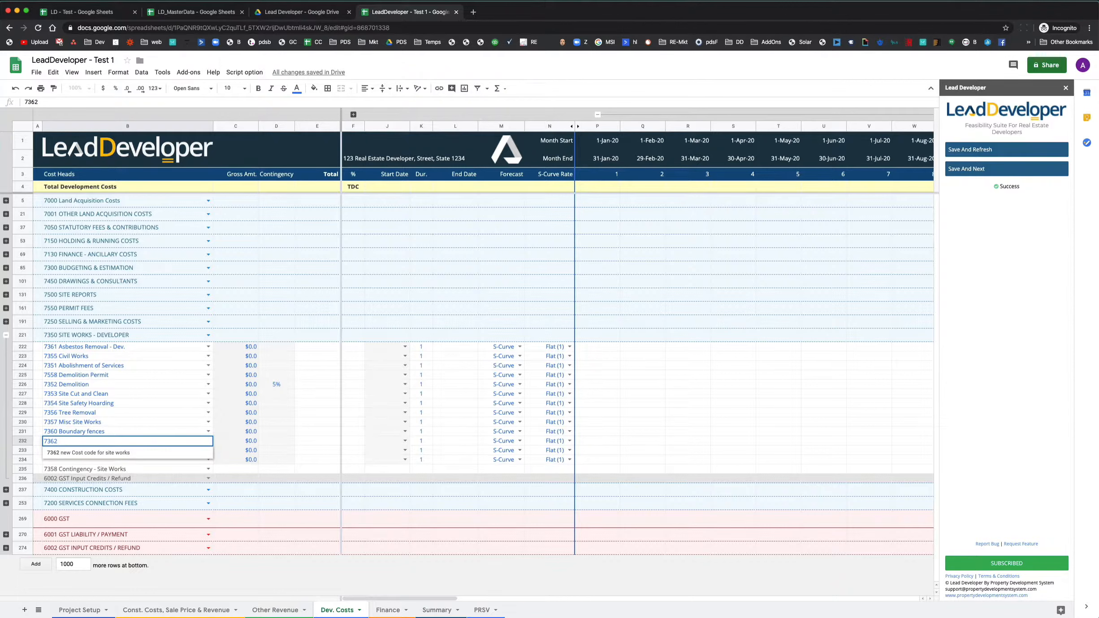
{"action": "left_click", "coordinate": [127, 455]}
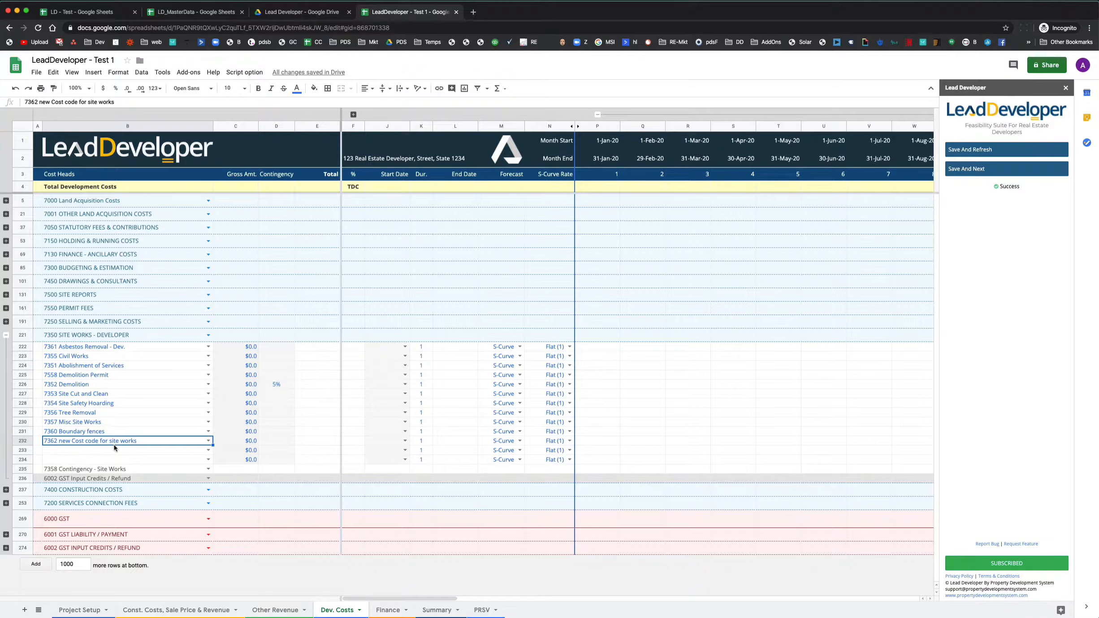
Step: Expand the collapsed column group beside the % column and reselect the 7362 entry in row 232
{"action": "left_click", "coordinate": [353, 114]}
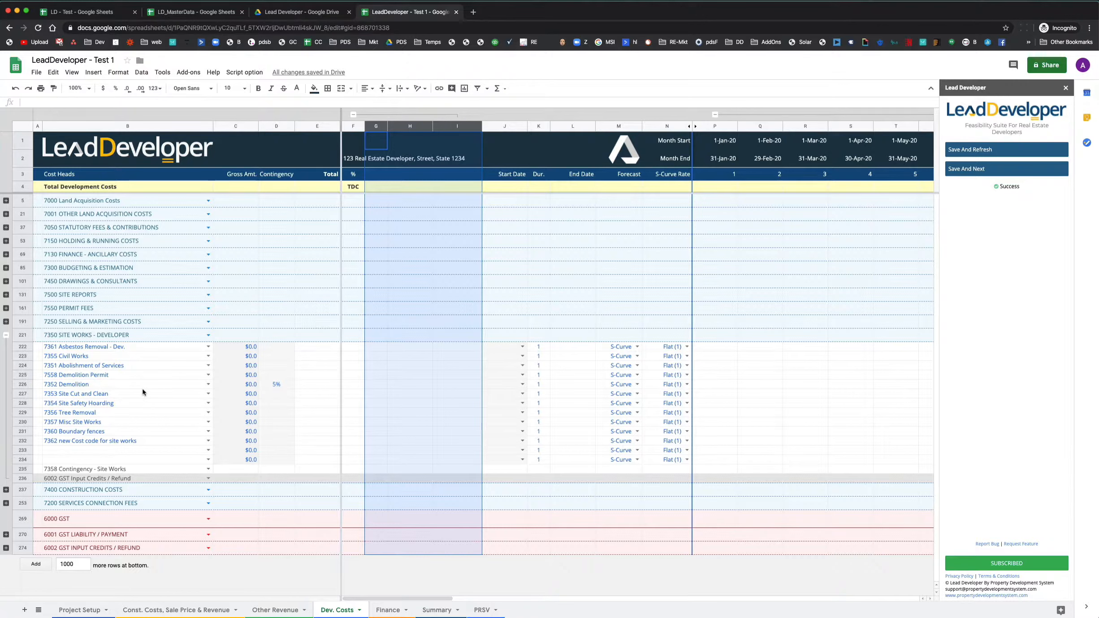
{"action": "left_click", "coordinate": [89, 441]}
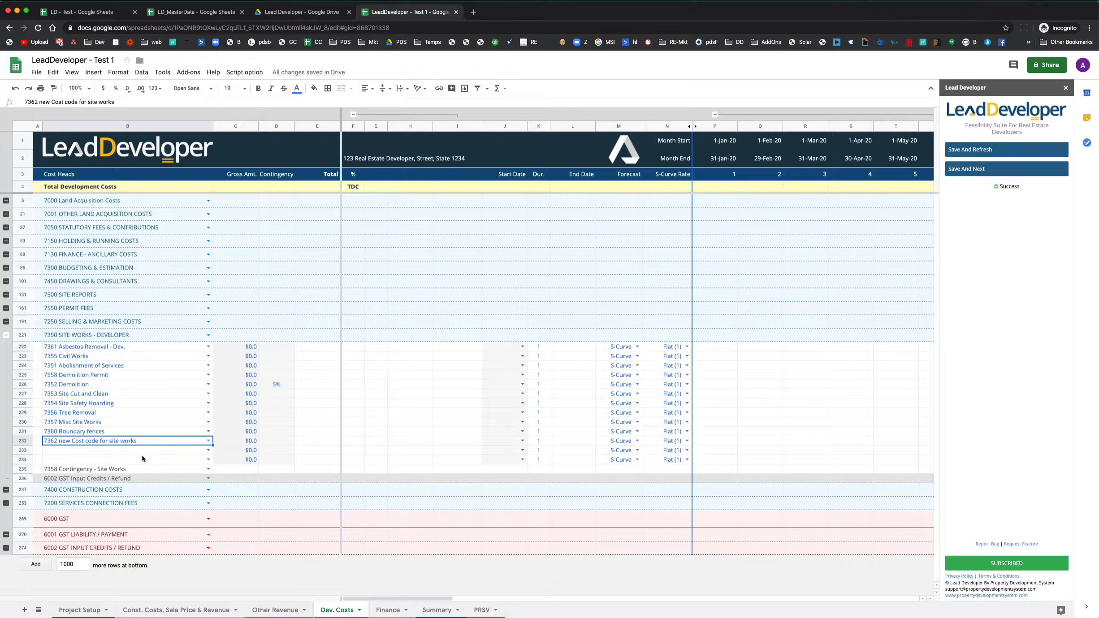
Step: Clear the 7362 cost code entry from row 232 under 7350 SITE WORKS - DEVELOPER
{"action": "key", "text": "Delete"}
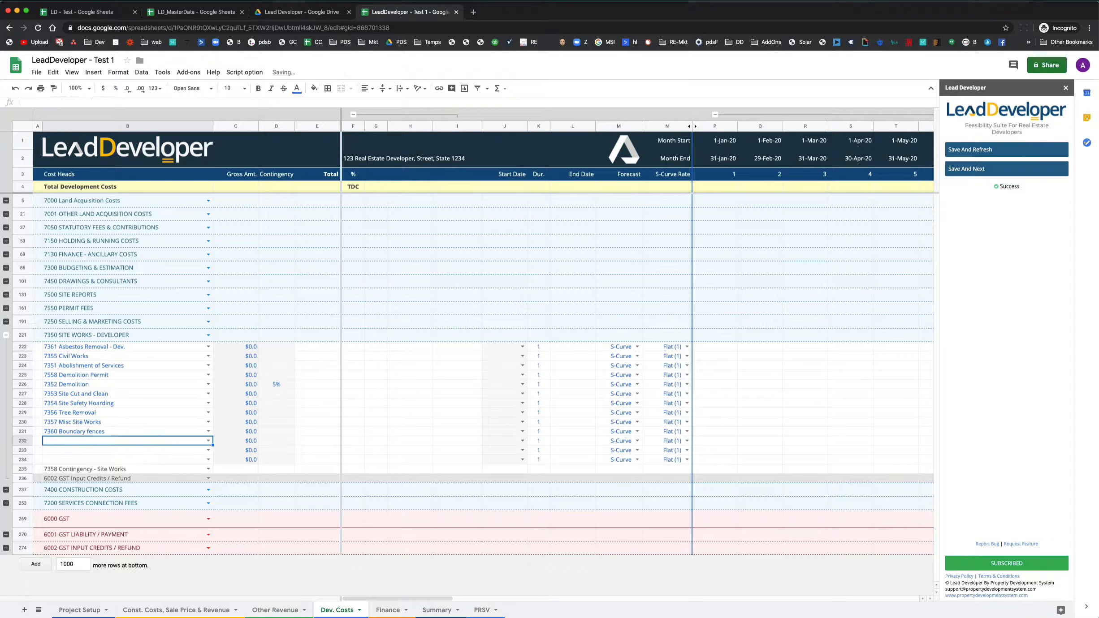
{"action": "left_click", "coordinate": [61, 335]}
{"action": "left_click", "coordinate": [77, 442]}
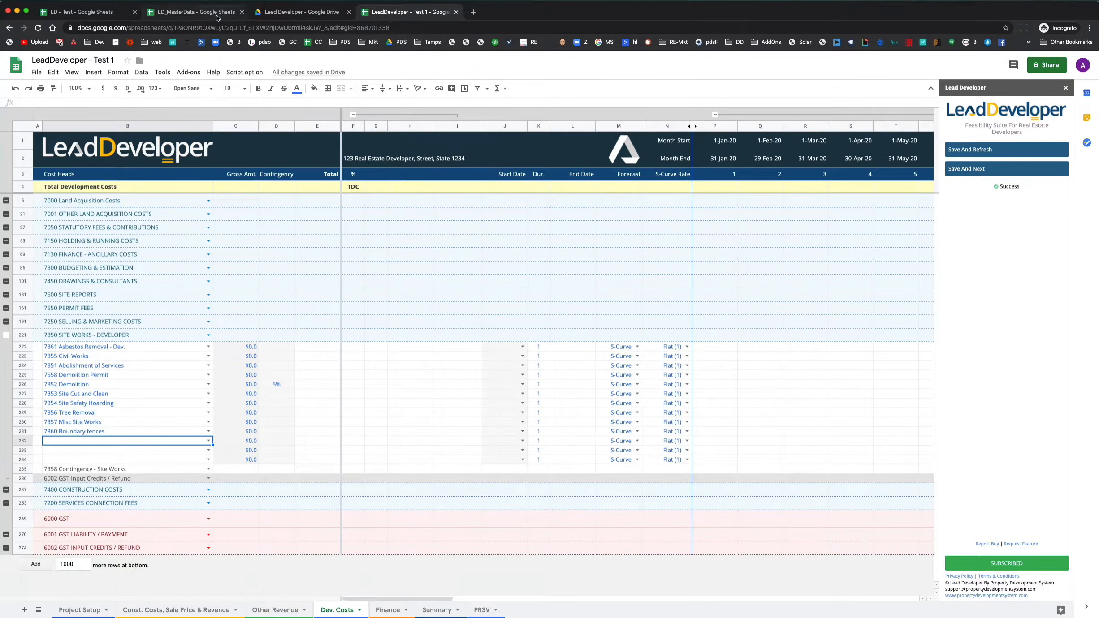
Step: In LD_MasterData's CostCodes sheet, clear row 322 from Cost Heads through GST and return to the first rows
{"action": "left_click", "coordinate": [197, 12]}
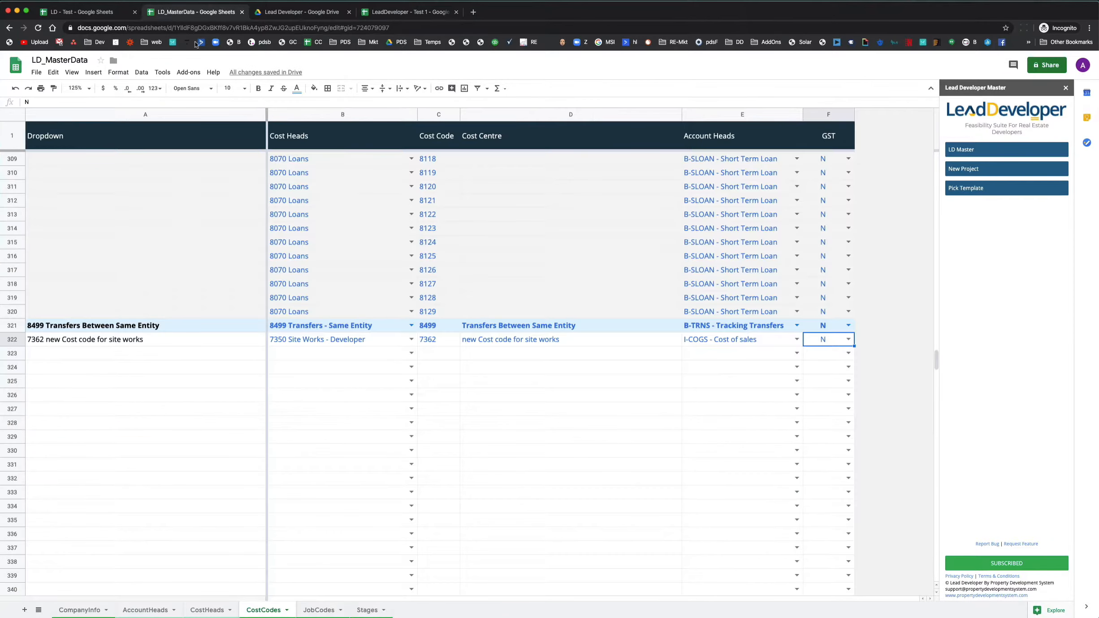
{"action": "left_click", "coordinate": [365, 344]}
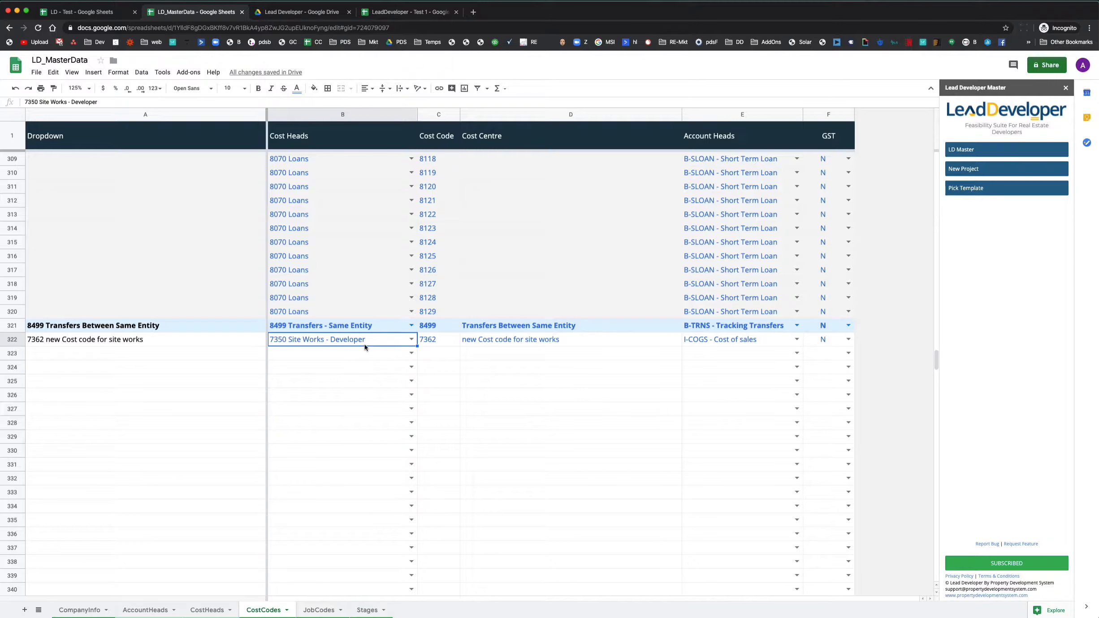
{"action": "left_click", "coordinate": [831, 345], "text": "shift"}
{"action": "key", "text": "Delete"}
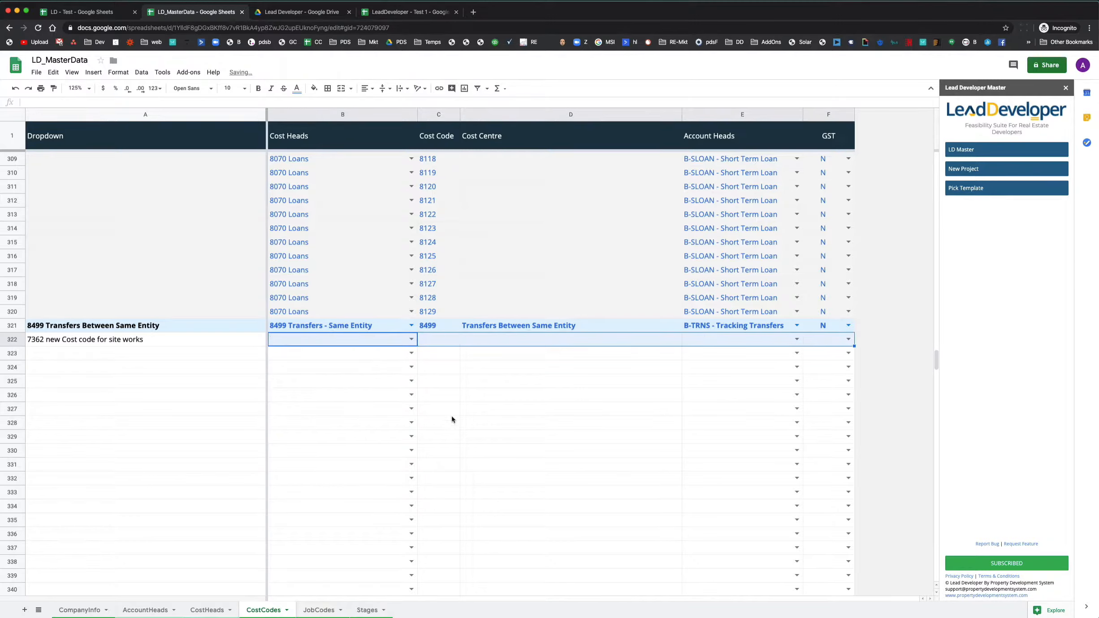
{"action": "scroll", "coordinate": [451, 416], "scroll_direction": "up", "scroll_amount": 15}
{"action": "scroll", "coordinate": [421, 422], "scroll_direction": "up", "scroll_amount": 20}
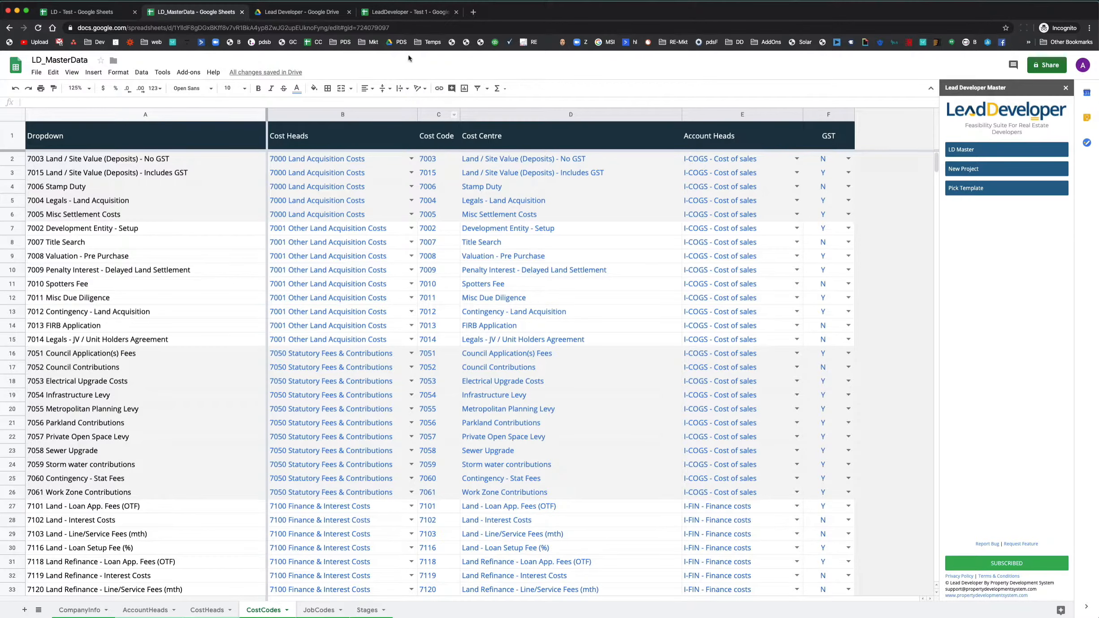
Step: Review the 7350 SITE WORKS - DEVELOPER cost codes in LeadDeveloper - Test 1 and glance at the LD - Test spreadsheet's add-on options
{"action": "left_click", "coordinate": [406, 12]}
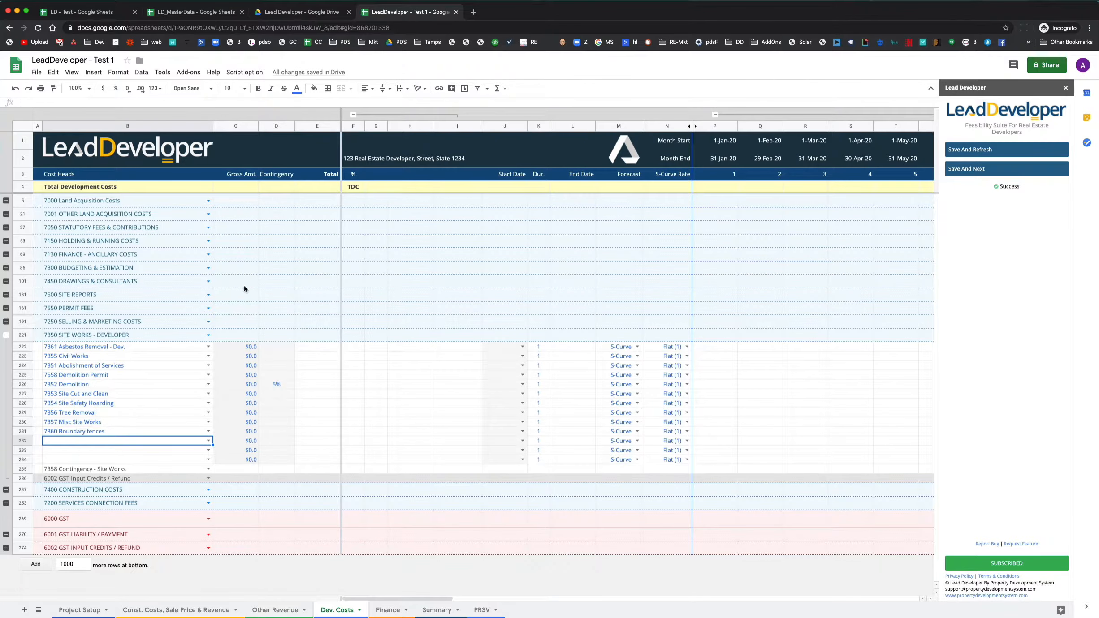
{"action": "left_click", "coordinate": [64, 335]}
{"action": "left_click", "coordinate": [102, 349]}
{"action": "left_click_drag", "start_coordinate": [102, 354], "coordinate": [94, 433]}
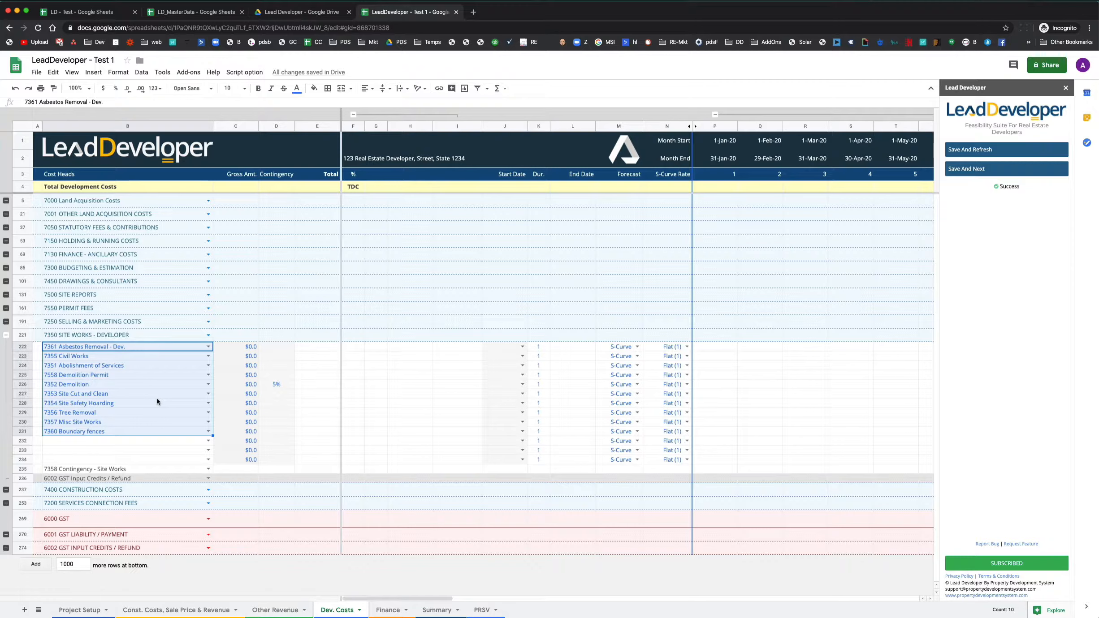
{"action": "left_click", "coordinate": [111, 444]}
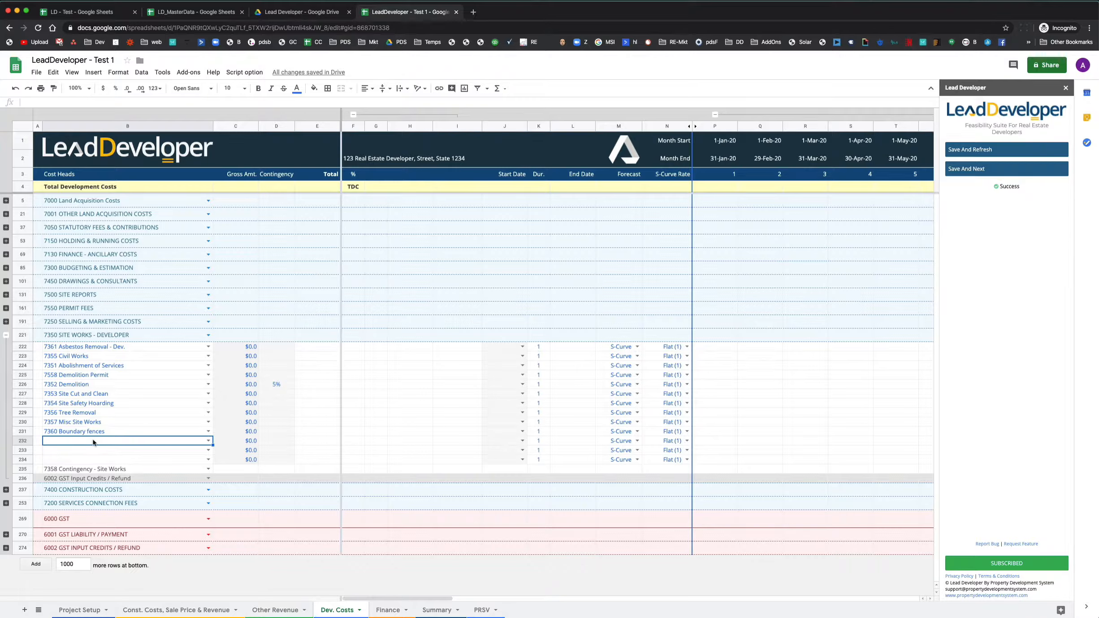
{"action": "left_click", "coordinate": [89, 13]}
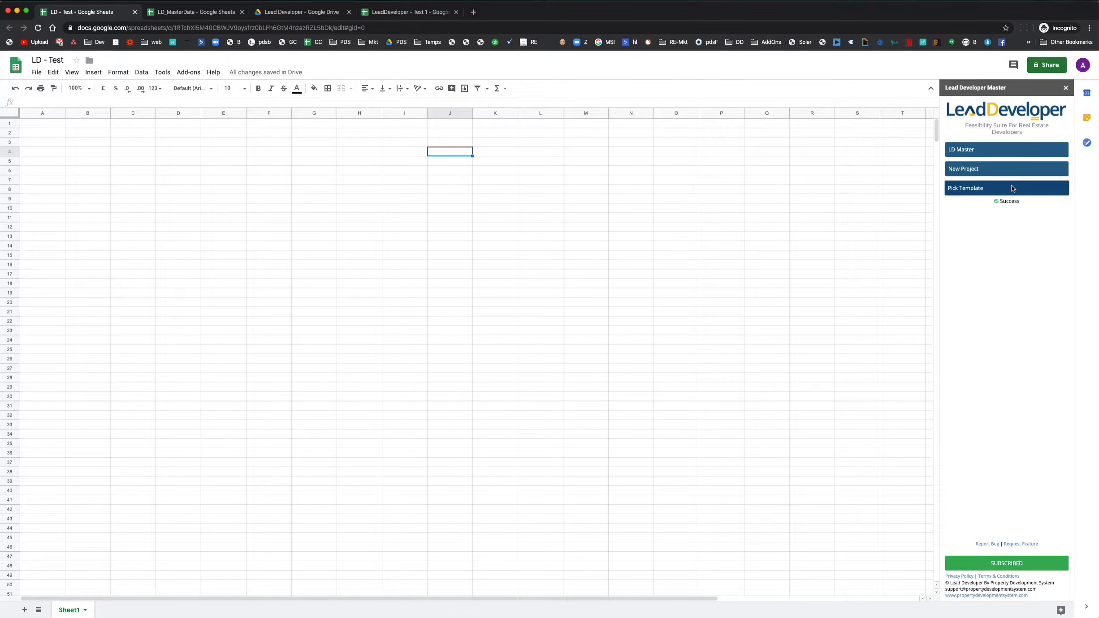
{"action": "left_click", "coordinate": [394, 14]}
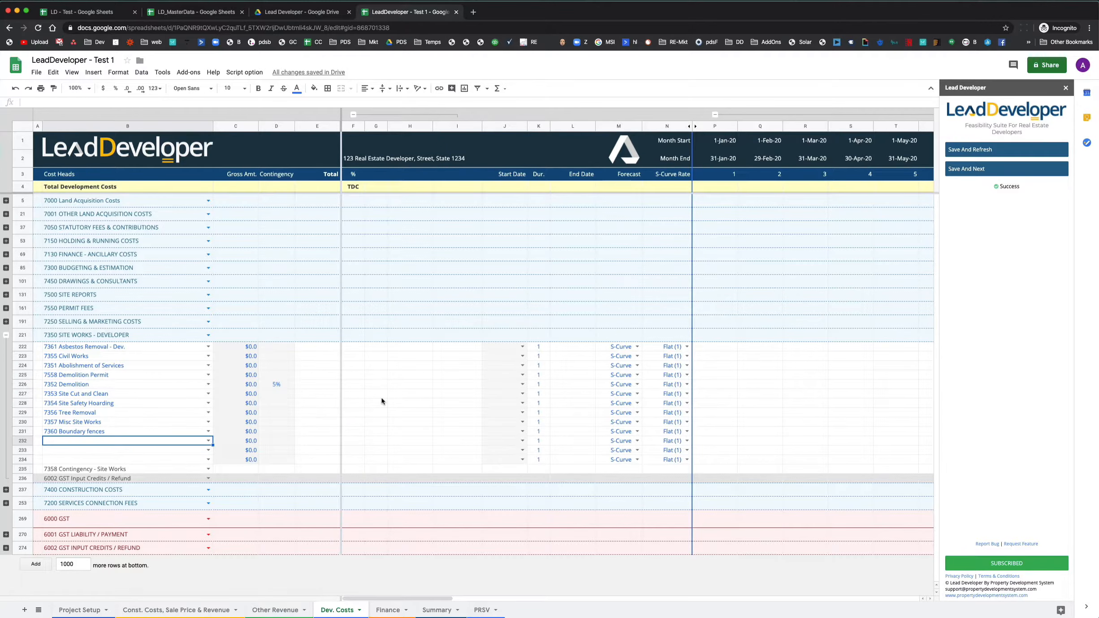
Step: In LD_MasterData's CostCodes sheet, insert one blank row below row 15, 7014 Legals - JV / Unit Holders Agreement
{"action": "left_click", "coordinate": [224, 18]}
{"action": "left_click", "coordinate": [339, 270]}
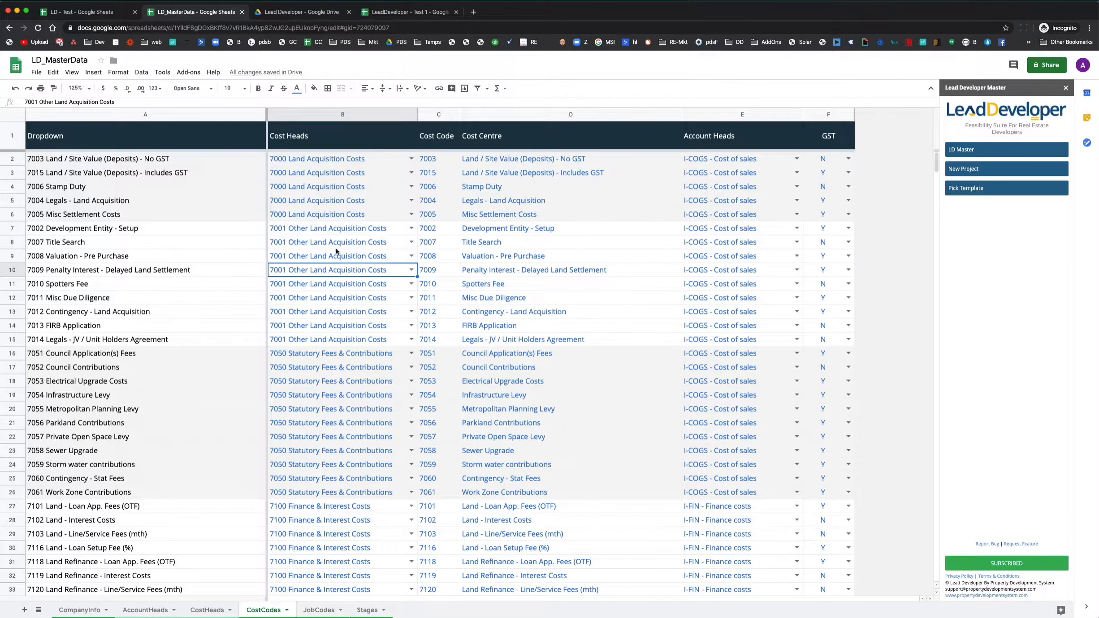
{"action": "left_click_drag", "start_coordinate": [530, 230], "coordinate": [526, 339]}
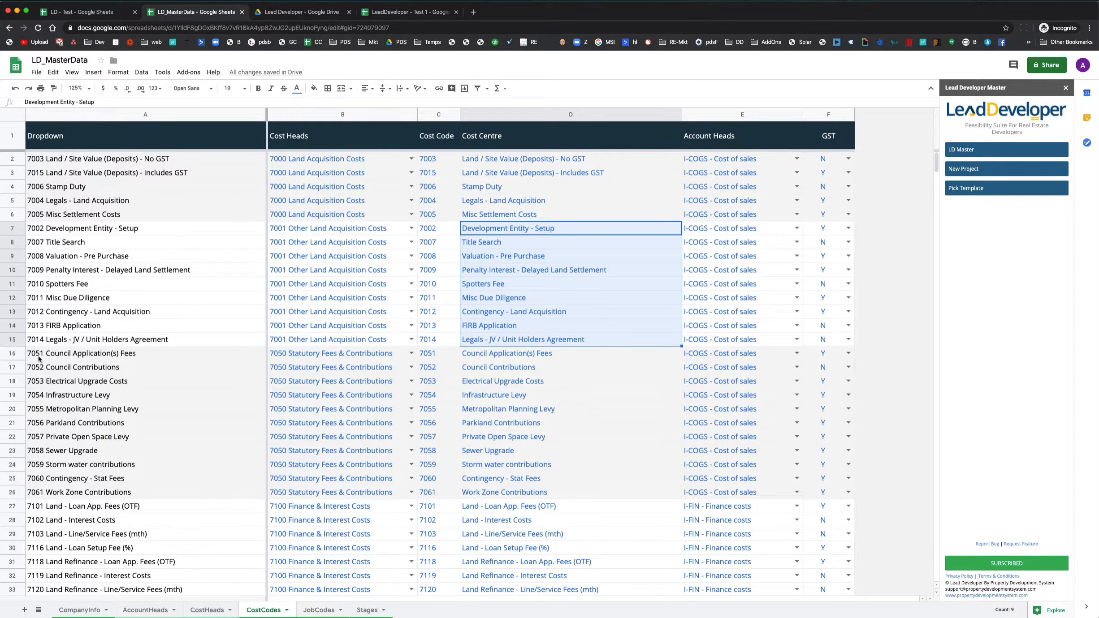
{"action": "left_click", "coordinate": [14, 339]}
{"action": "right_click", "coordinate": [16, 339]}
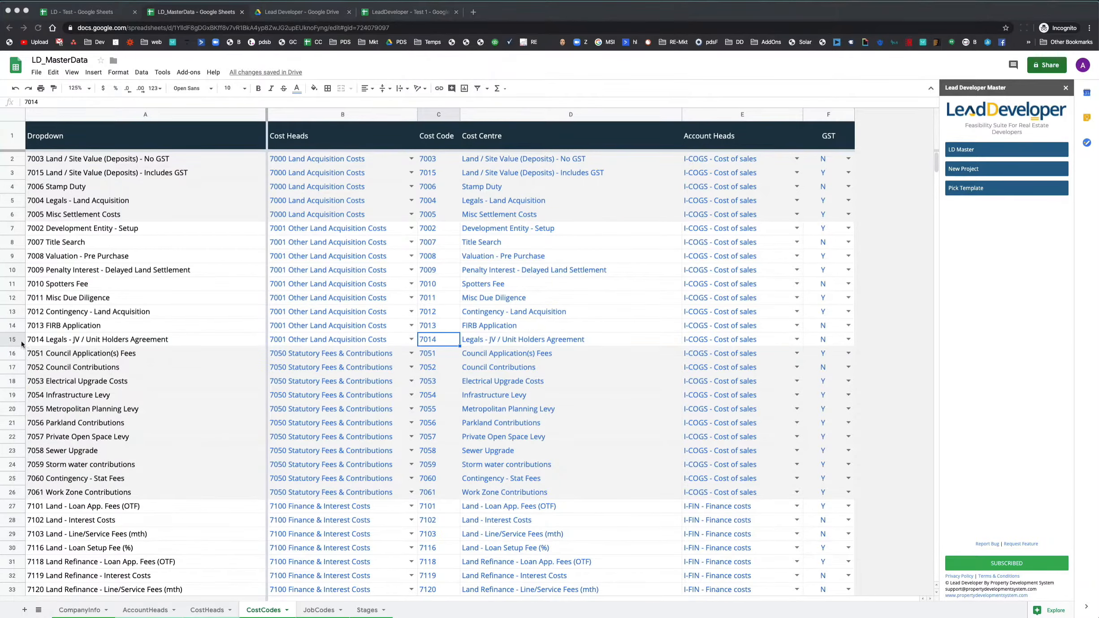
{"action": "left_click", "coordinate": [19, 342]}
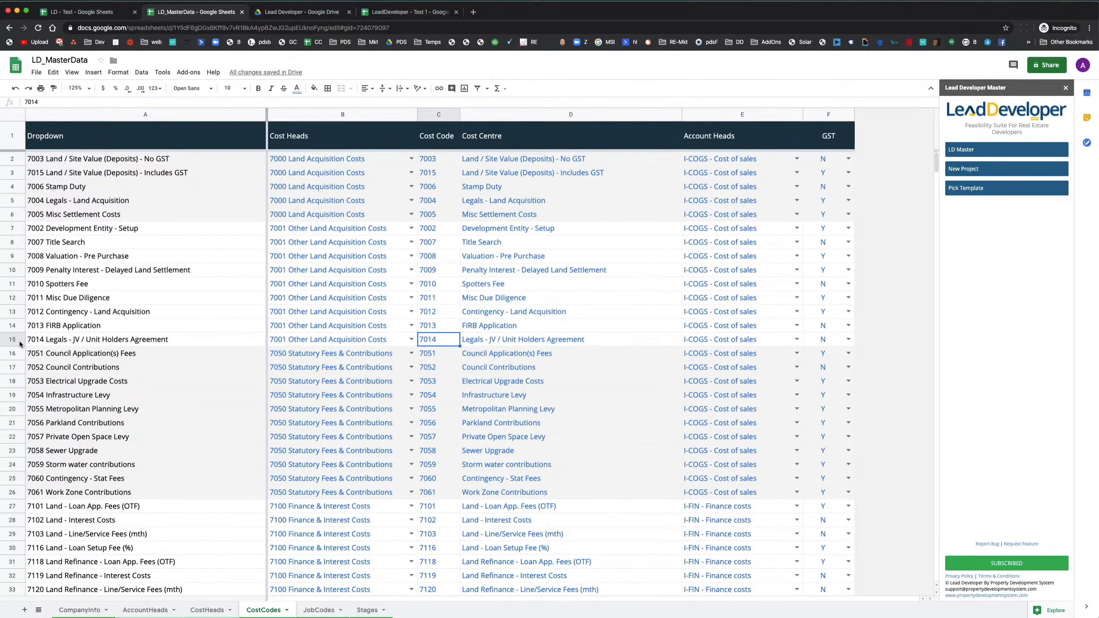
{"action": "left_click", "coordinate": [14, 339]}
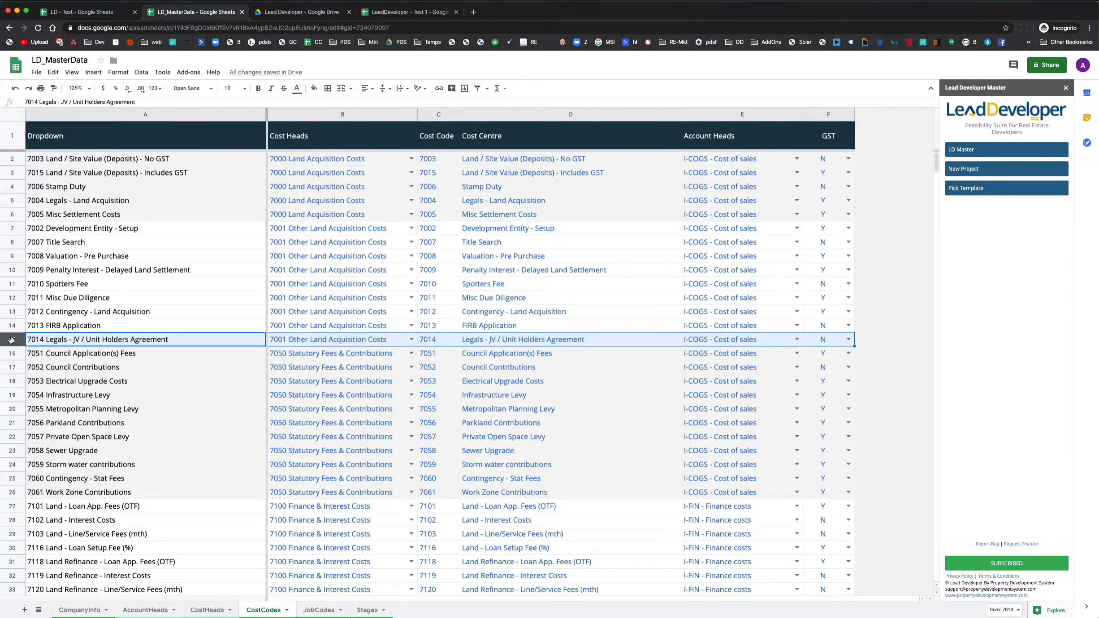
{"action": "right_click", "coordinate": [11, 341]}
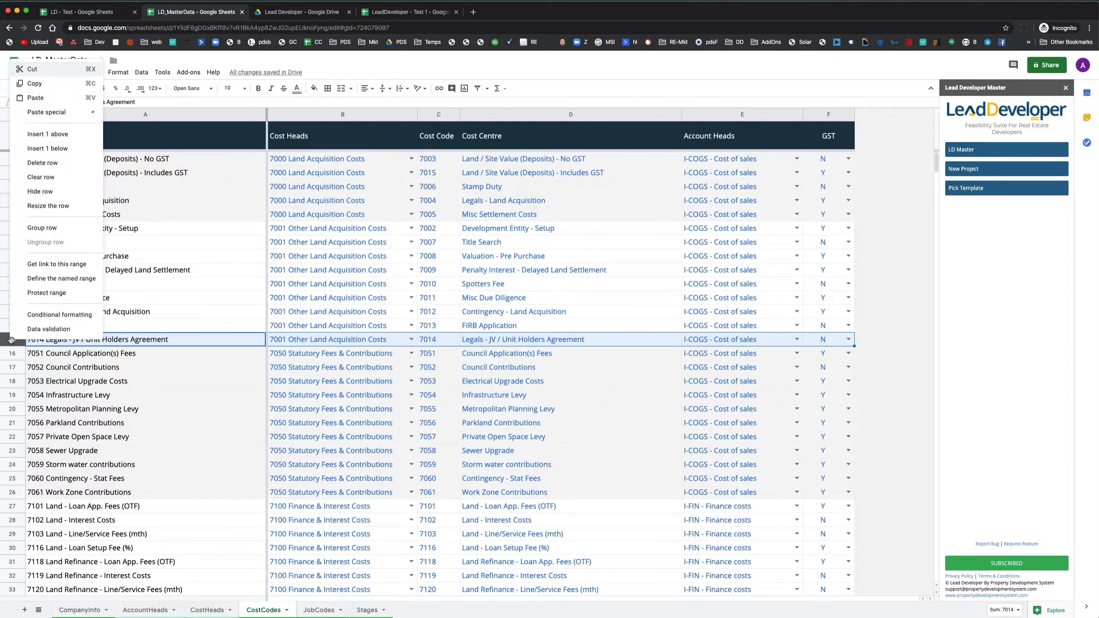
{"action": "left_click", "coordinate": [72, 155]}
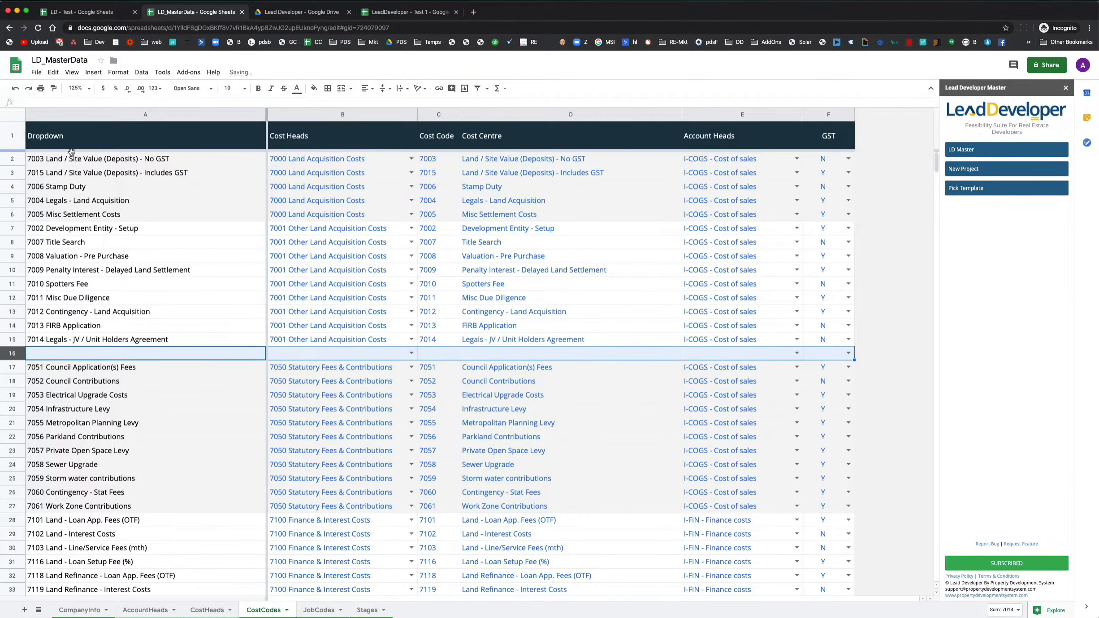
Step: Assign the cost head 7001 Other Land Acquisition Costs to the new row 16
{"action": "left_click", "coordinate": [309, 355]}
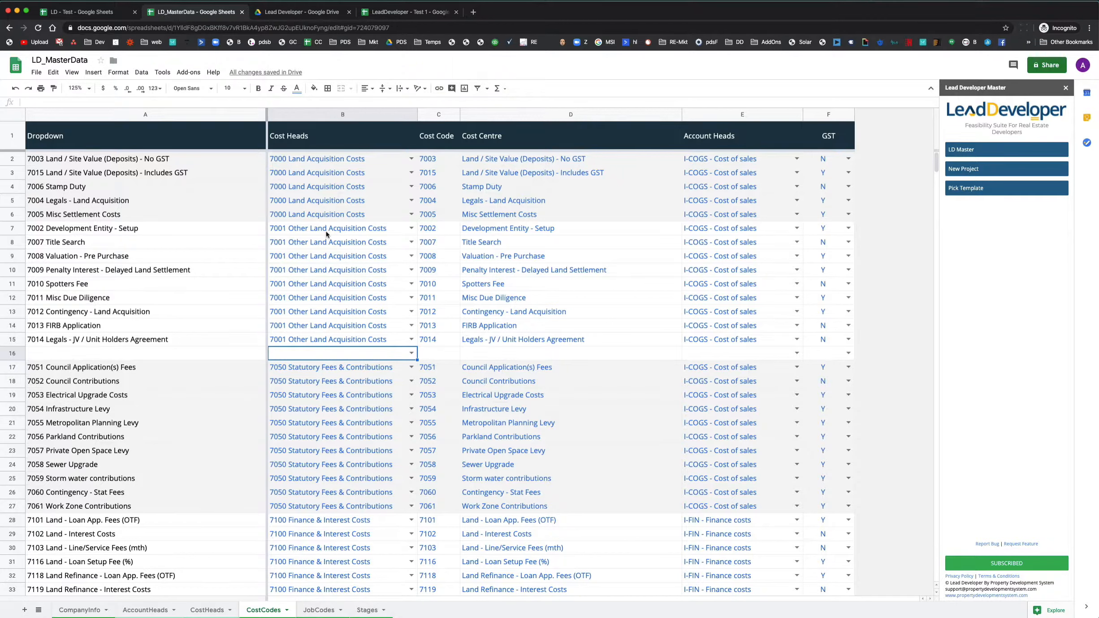
{"action": "left_click", "coordinate": [329, 341]}
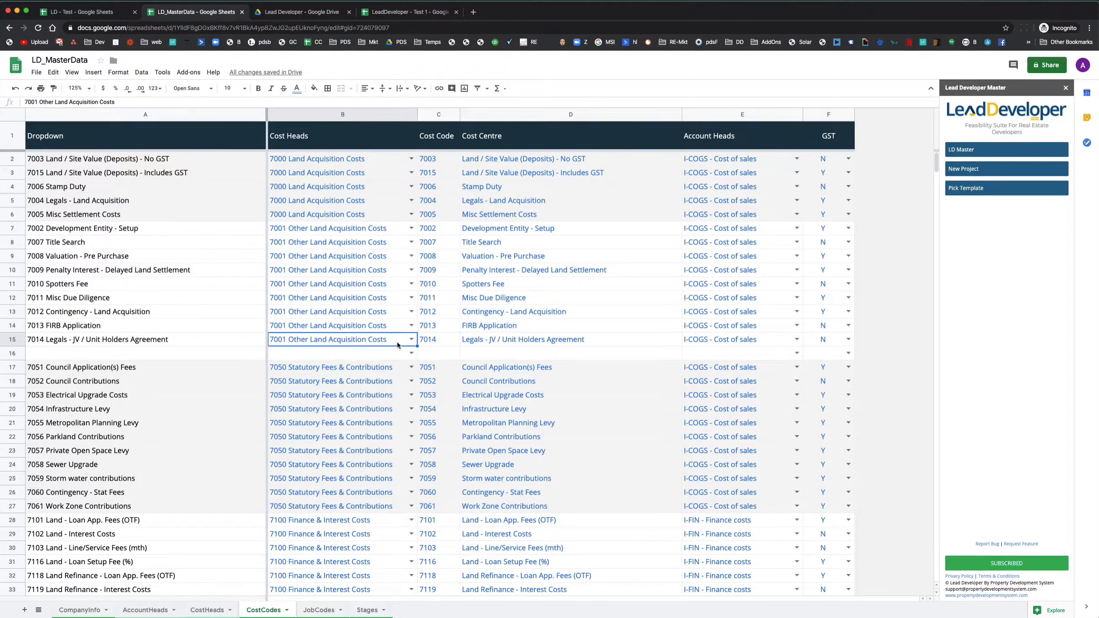
{"action": "left_click", "coordinate": [371, 357]}
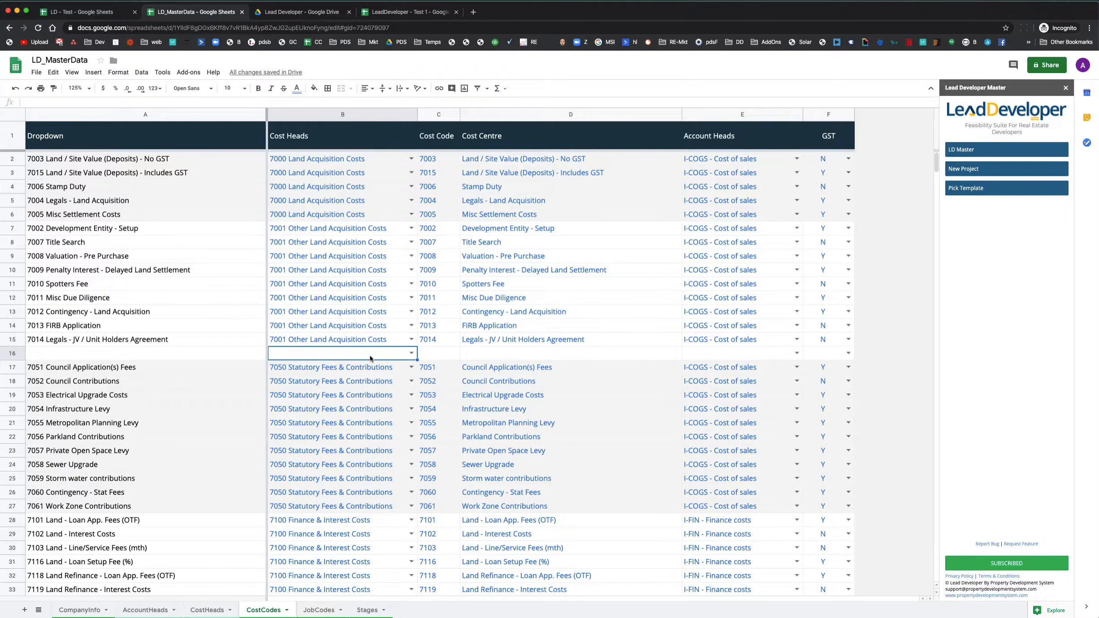
{"action": "type", "text": "7001"}
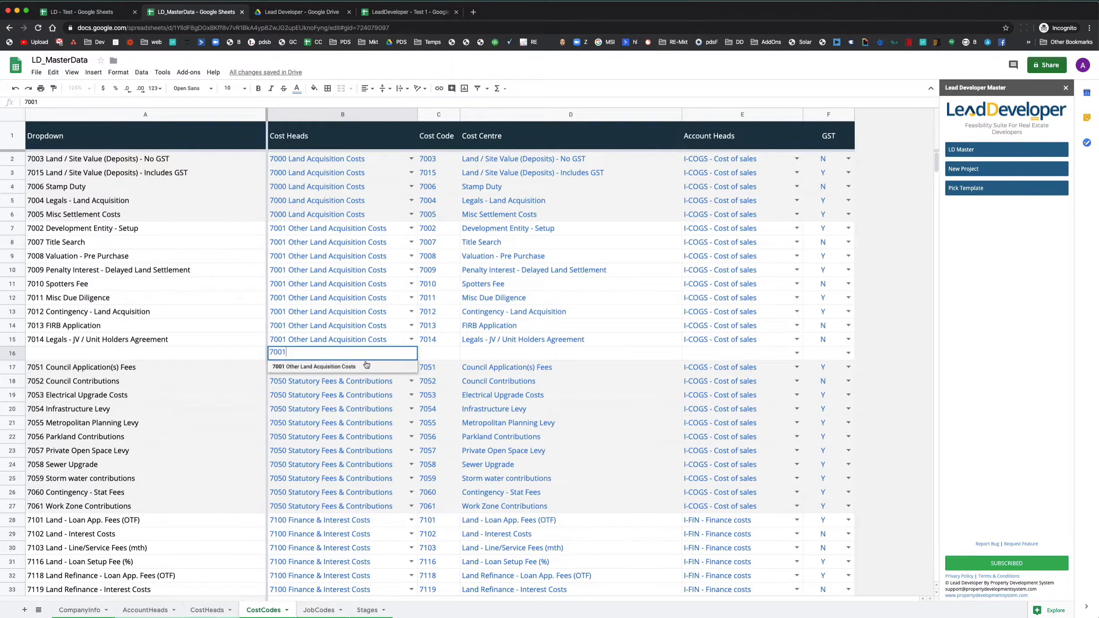
{"action": "left_click", "coordinate": [353, 367]}
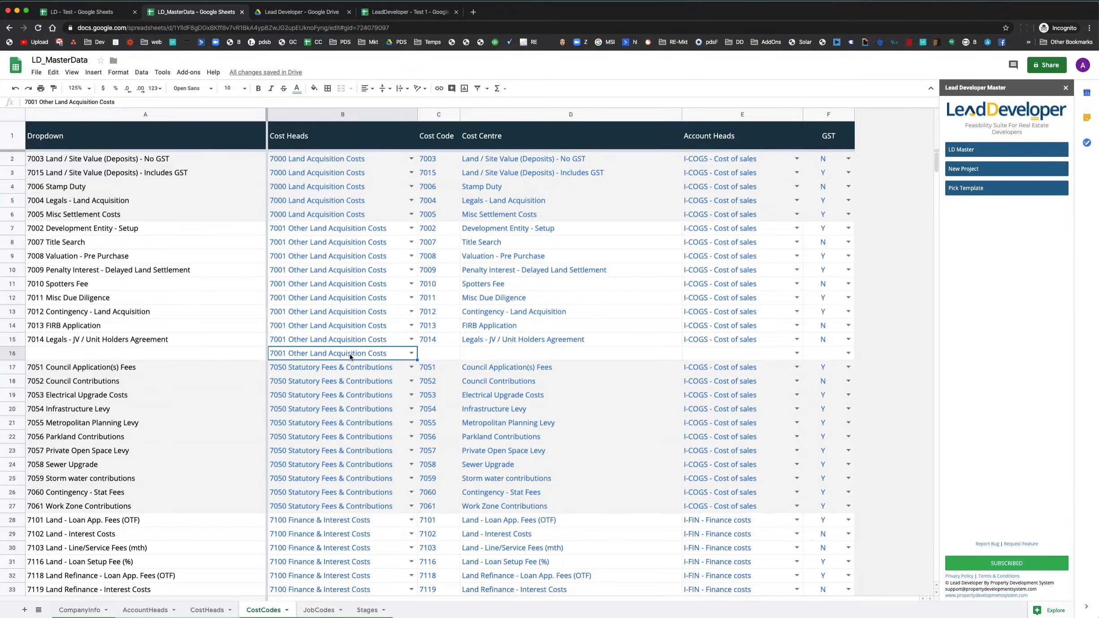
Step: Search the cost heads for "acqui" in row 16 and try 7000 Land Acquisition Costs
{"action": "type", "text": "acqui"}
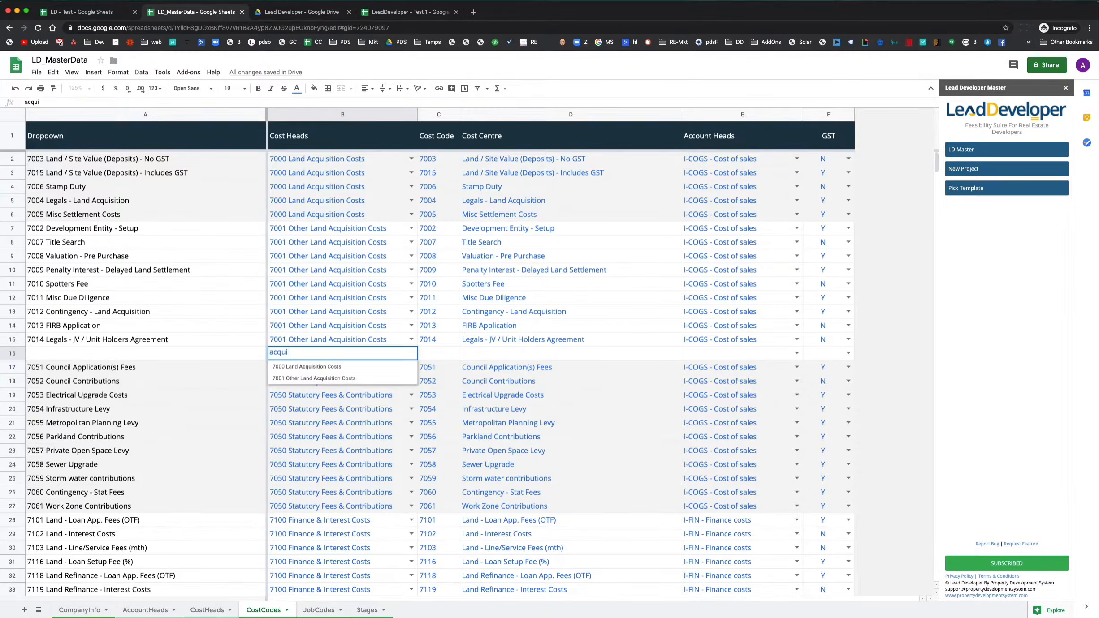
{"action": "key", "text": "Down"}
{"action": "key", "text": "Return"}
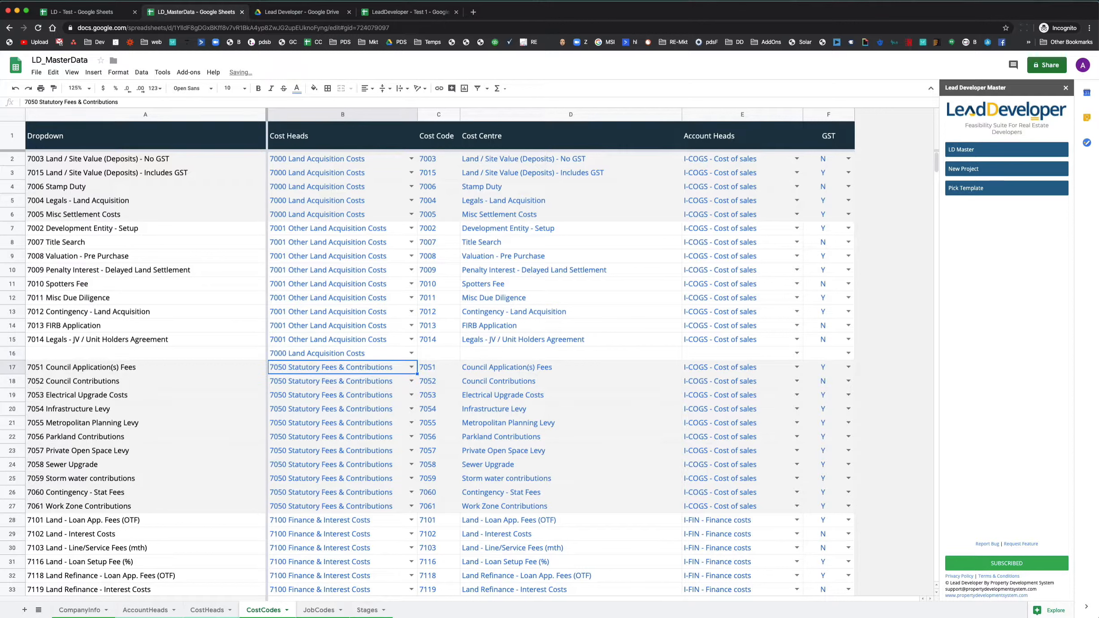
{"action": "key", "text": "Up"}
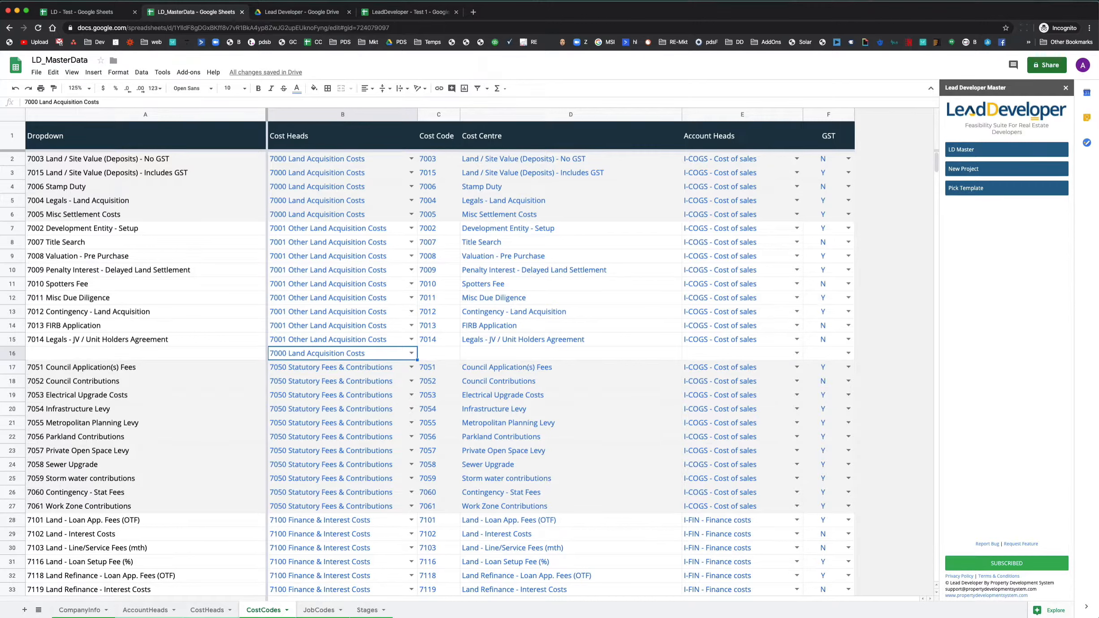
Step: Set row 16's cost head back to 7001 Other Land Acquisition Costs
{"action": "type", "text": "7001"}
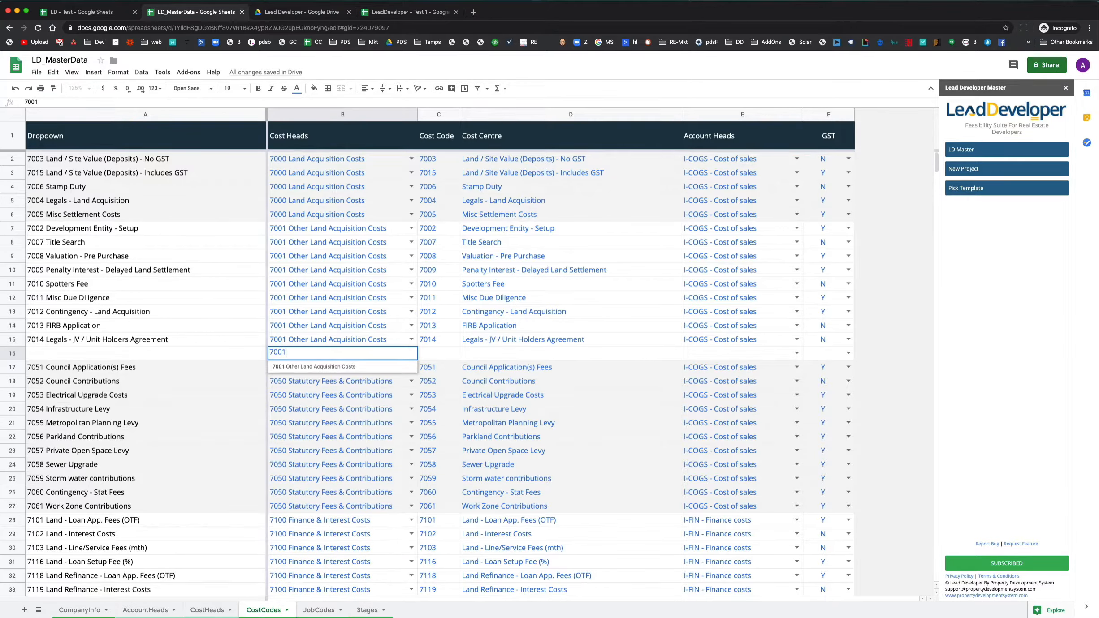
{"action": "key", "text": "Down"}
{"action": "key", "text": "Return"}
{"action": "key", "text": "Up"}
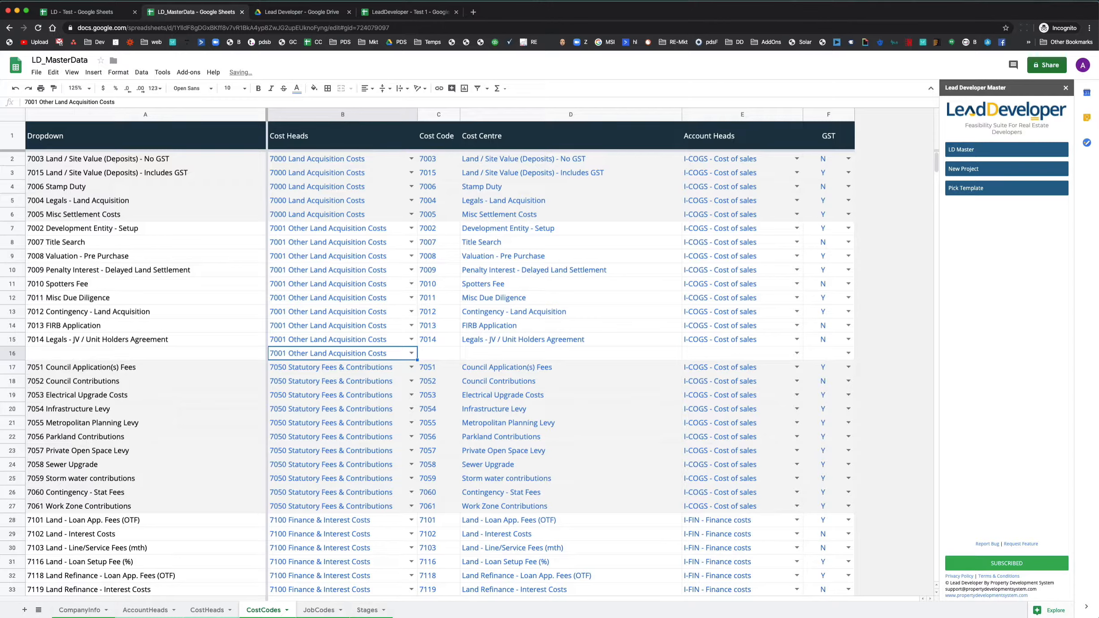
Step: Try cost code 7015 in row 16 and replace it with 7016
{"action": "key", "text": "Right"}
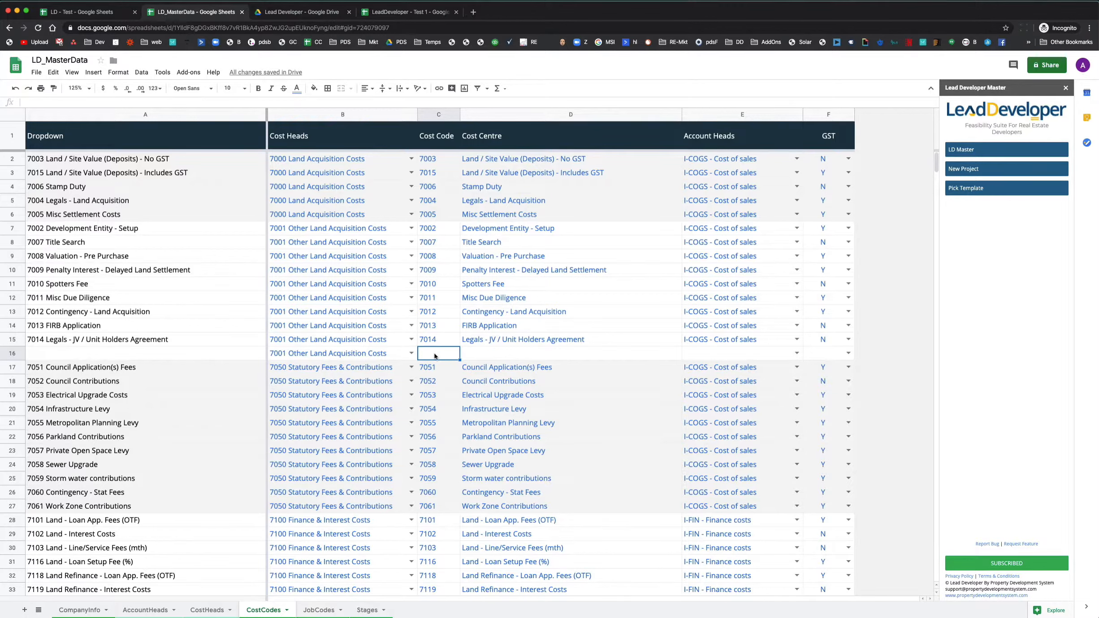
{"action": "type", "text": "7015"}
{"action": "key", "text": "Return"}
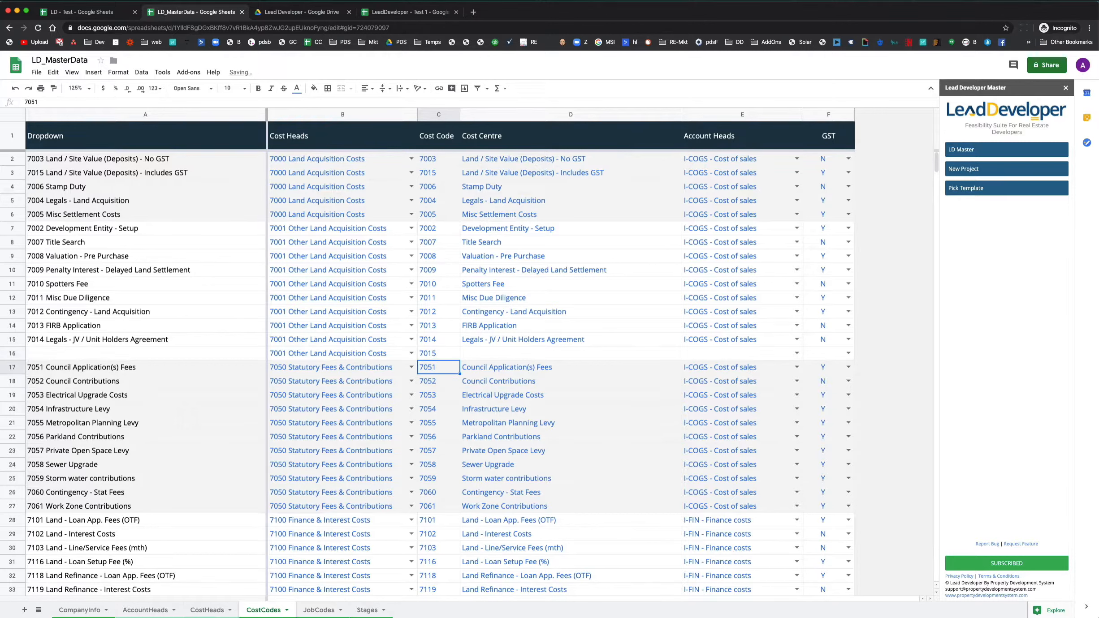
{"action": "key", "text": "Up"}
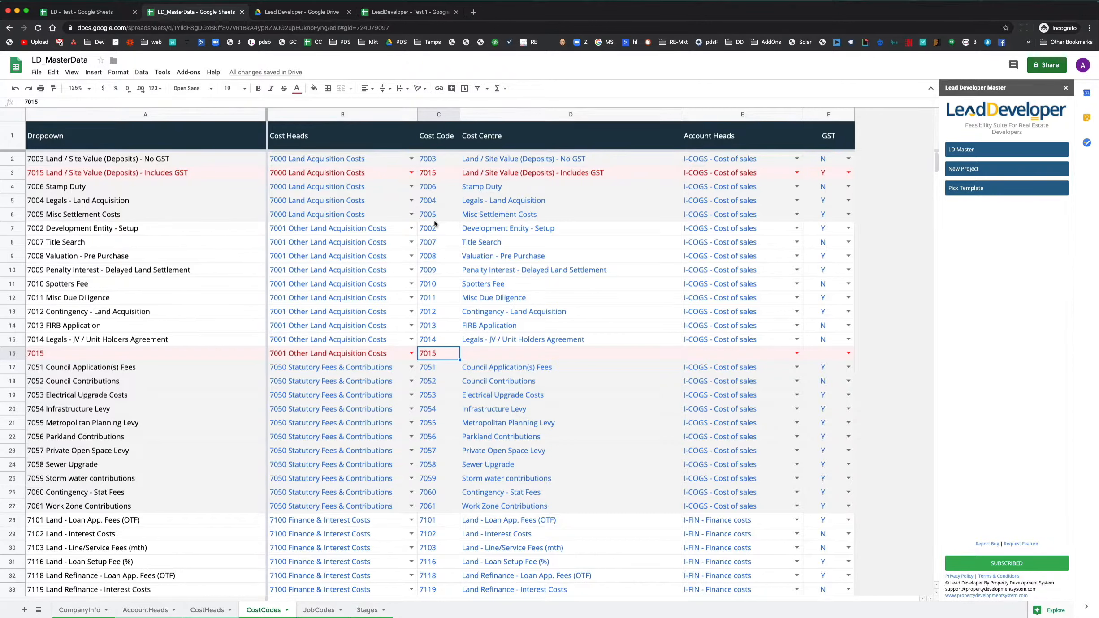
{"action": "type", "text": "7016"}
{"action": "key", "text": "Return"}
{"action": "key", "text": "Up"}
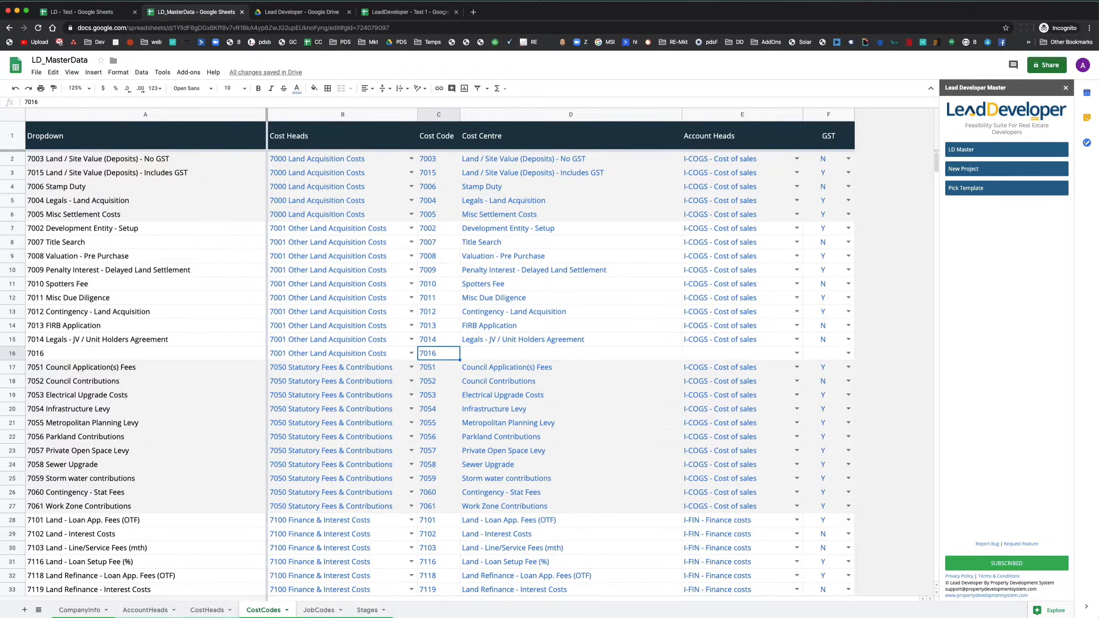
Step: Name the cost centre of row 16 "New Cost Code" and go to the account head of the row above
{"action": "key", "text": "Right"}
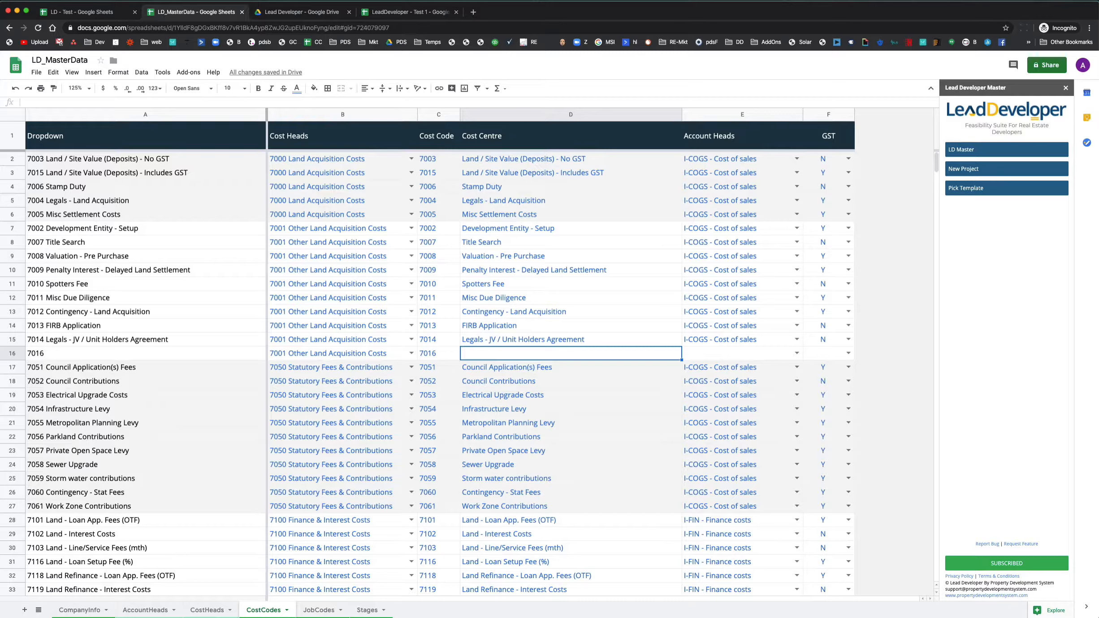
{"action": "type", "text": "New Co"}
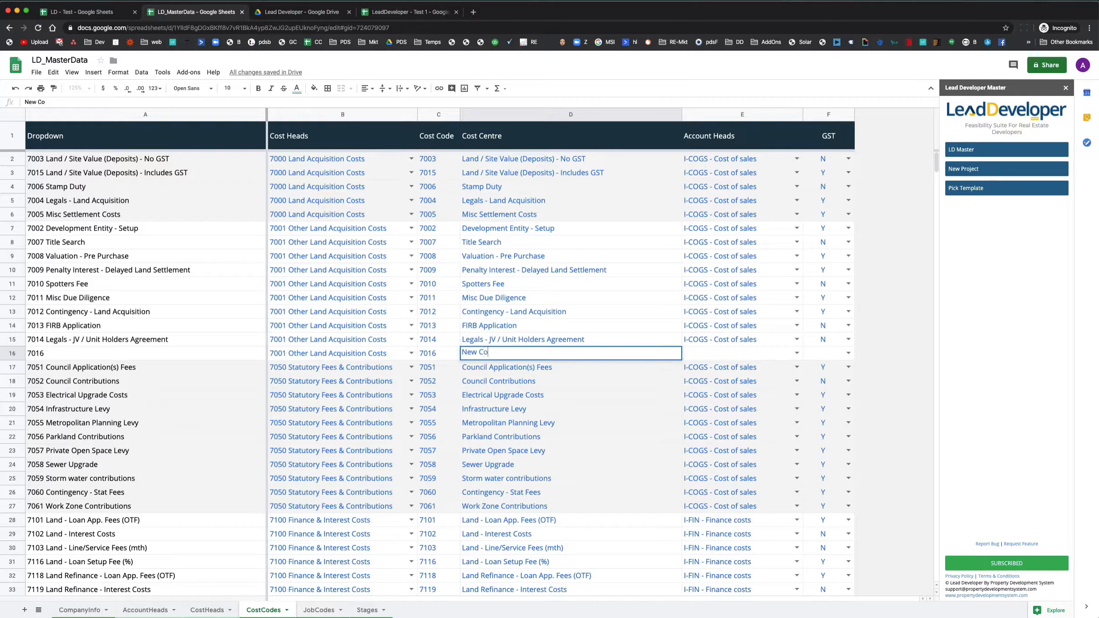
{"action": "type", "text": "st Code"}
{"action": "key", "text": "Tab"}
{"action": "key", "text": "Up"}
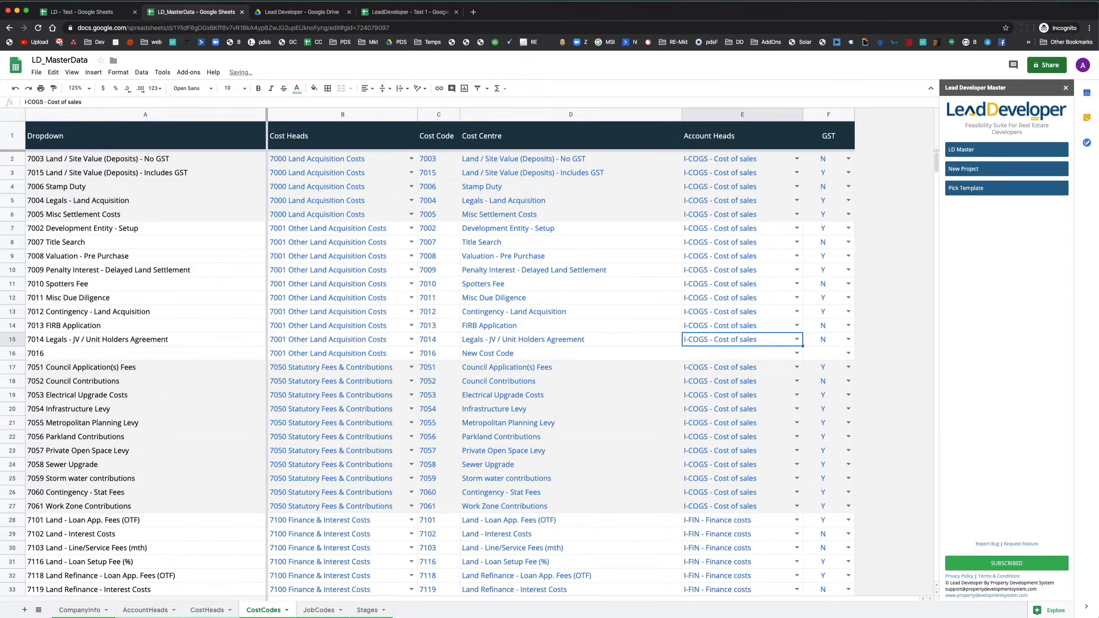
Step: Fill row 15's account head I-COGS - Cost of sales and GST value N down into row 16
{"action": "key", "text": "shift+Down"}
{"action": "key", "text": "super+d"}
{"action": "key", "text": "Right"}
{"action": "key", "text": "Up"}
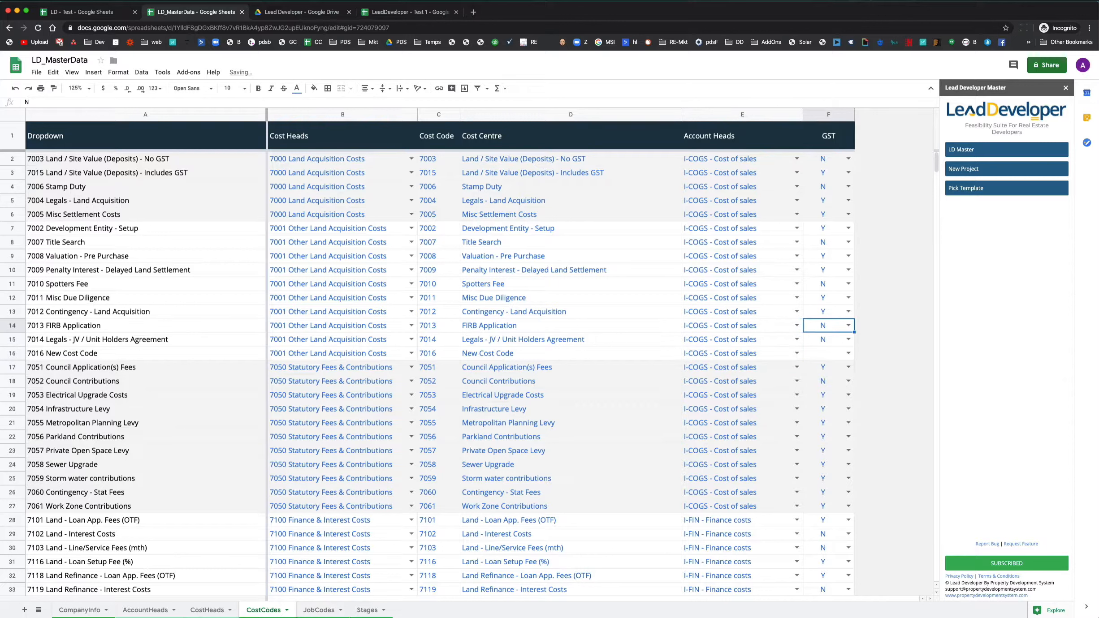
{"action": "key", "text": "Left"}
{"action": "key", "text": "Down"}
{"action": "key", "text": "Right"}
{"action": "key", "text": "shift+Down"}
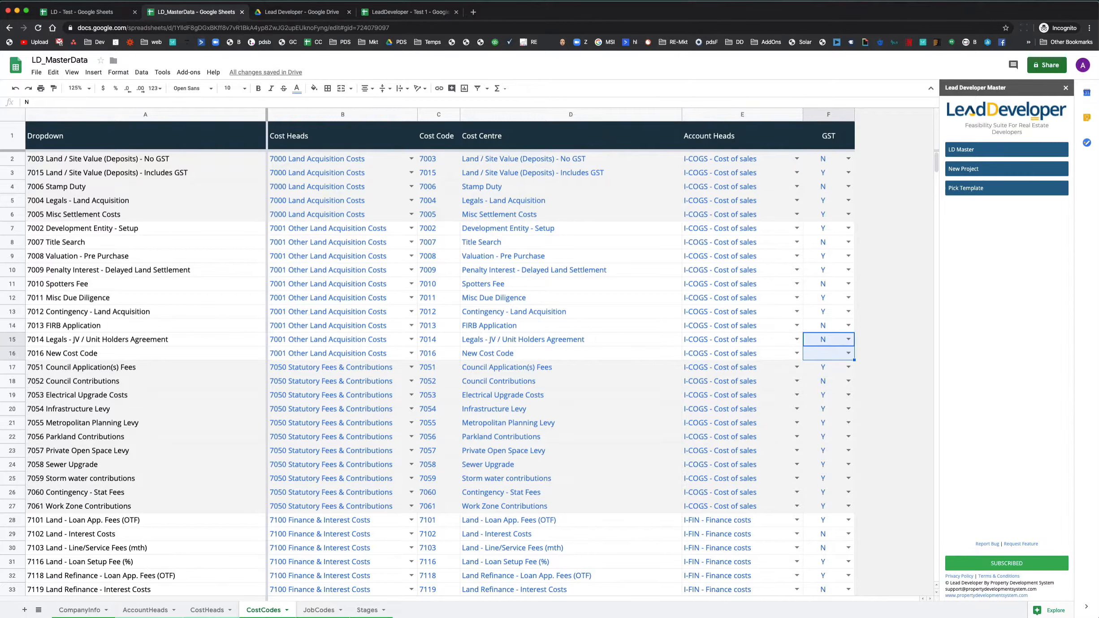
{"action": "key", "text": "super+d"}
{"action": "key", "text": "Left"}
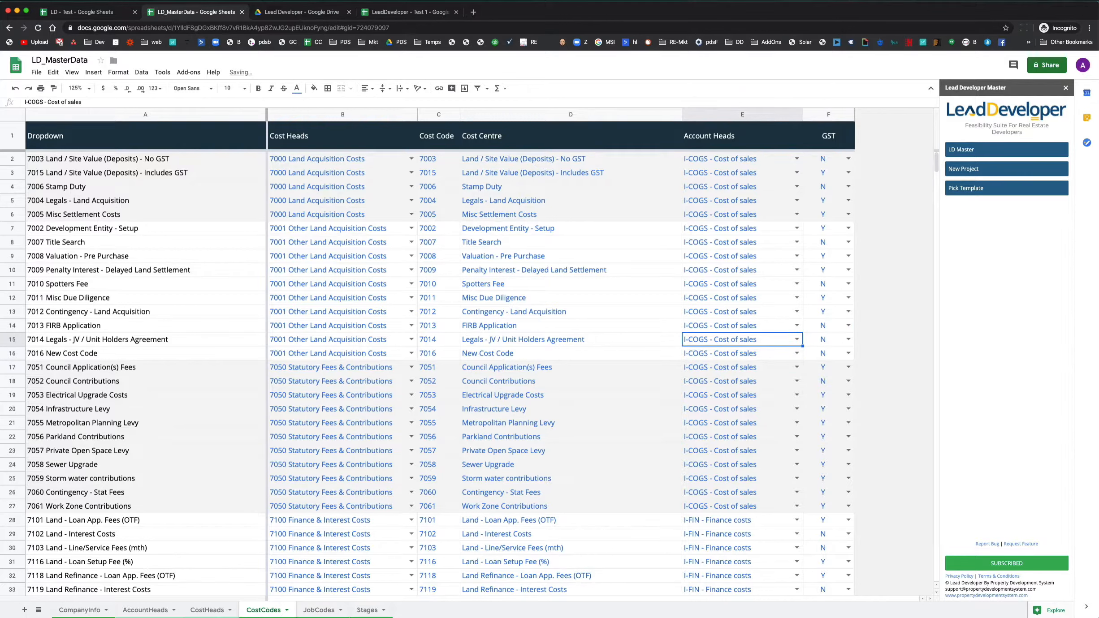
{"action": "left_click", "coordinate": [801, 356]}
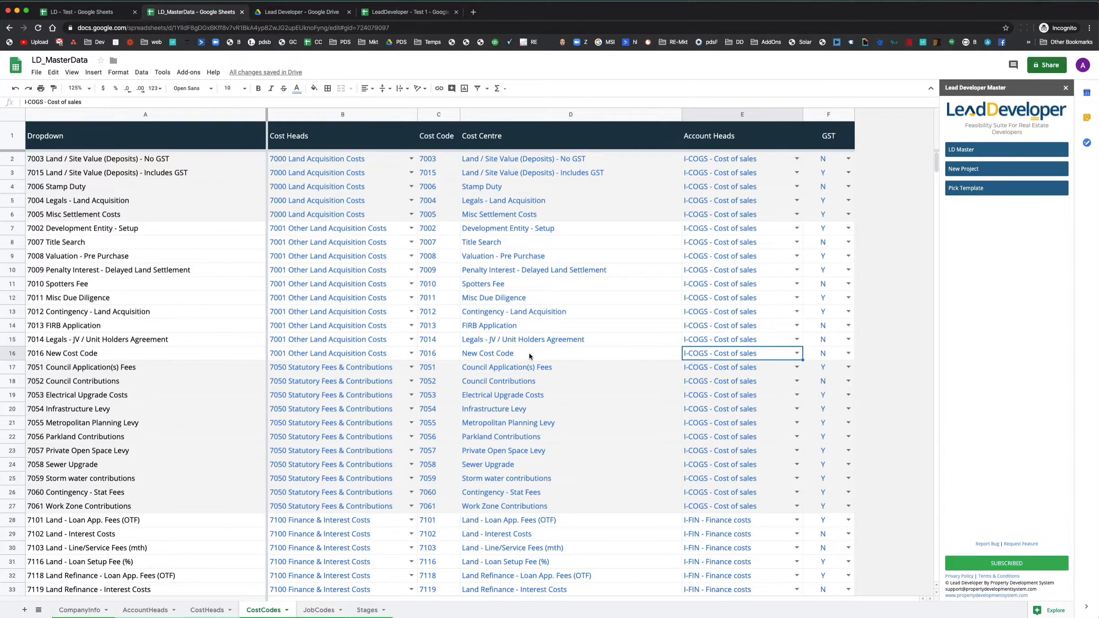
Step: Review the GST column and row 16's cost head and code, check the CompanyInfo sheet and return to CostCodes
{"action": "left_click", "coordinate": [837, 115]}
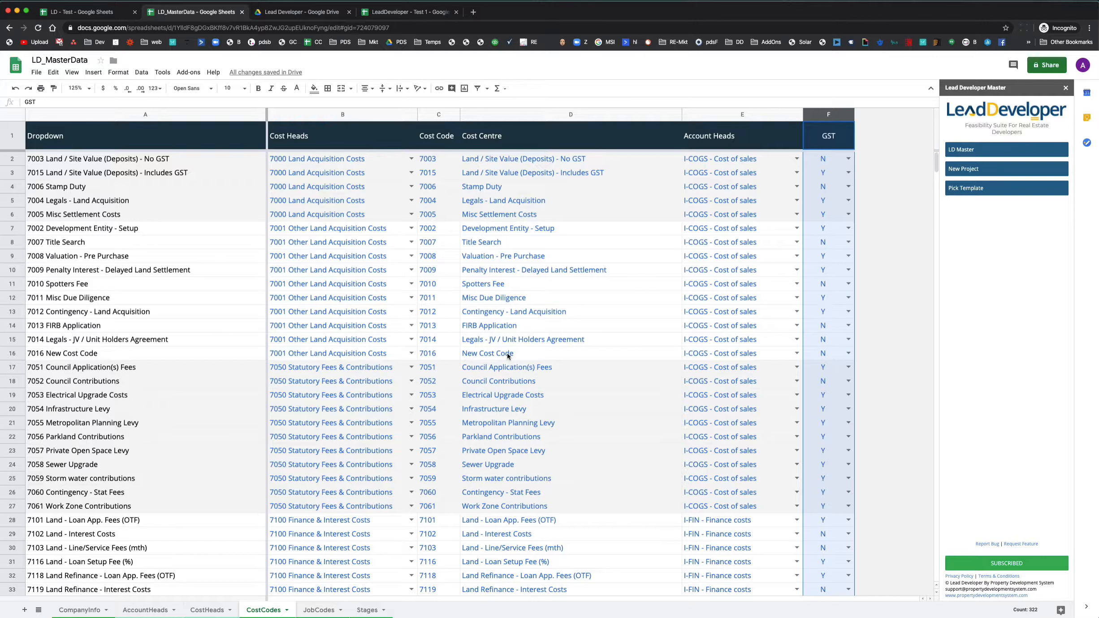
{"action": "left_click", "coordinate": [375, 358]}
{"action": "left_click", "coordinate": [451, 354]}
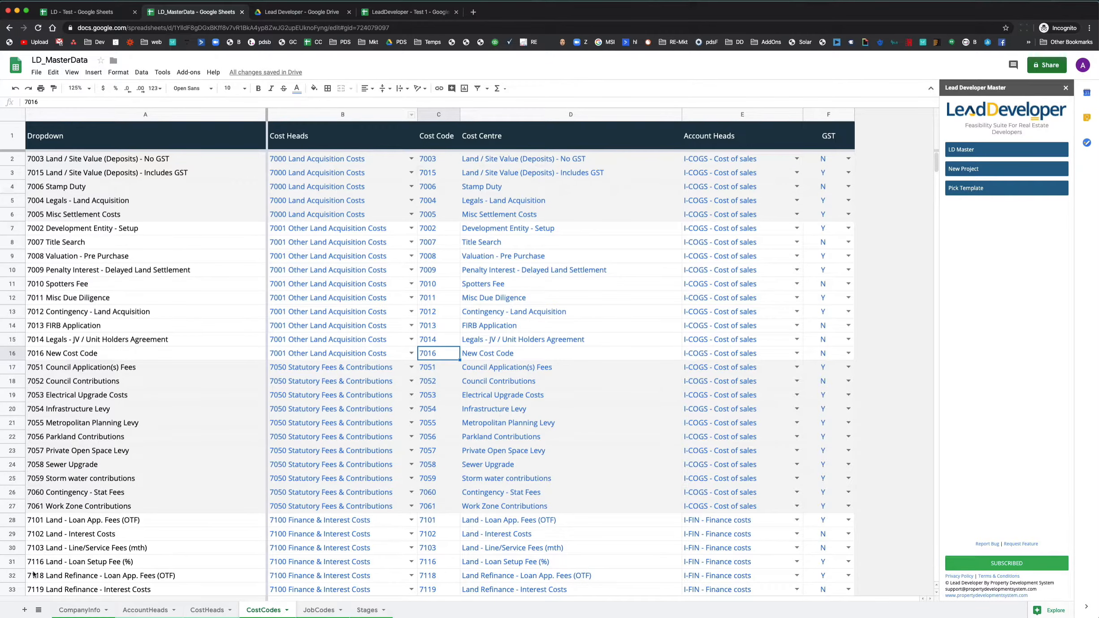
{"action": "left_click", "coordinate": [83, 613]}
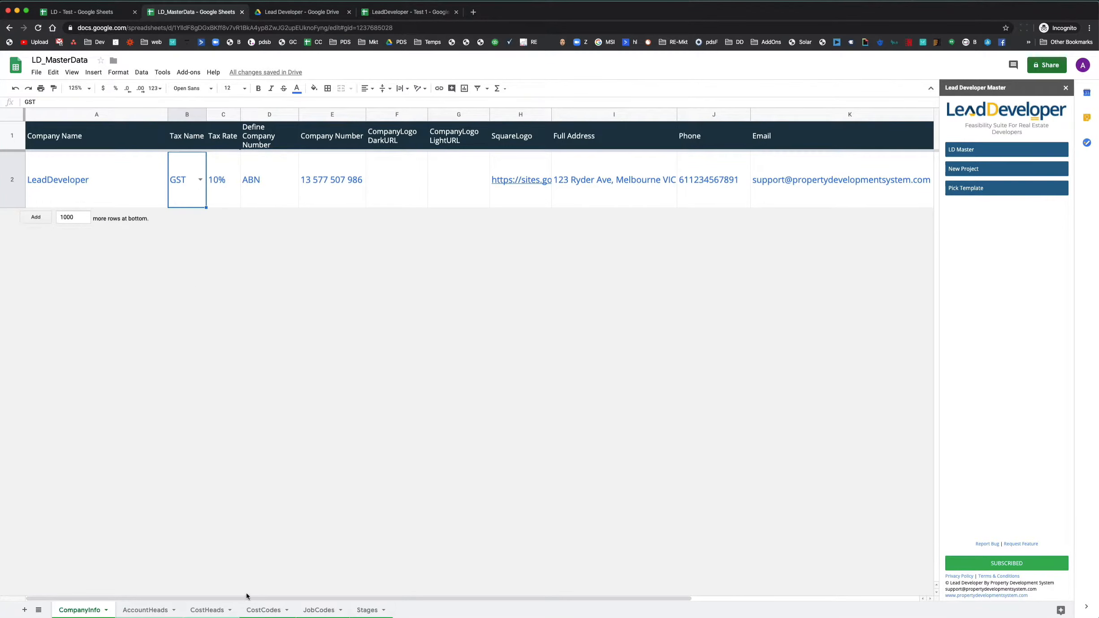
{"action": "left_click", "coordinate": [252, 611]}
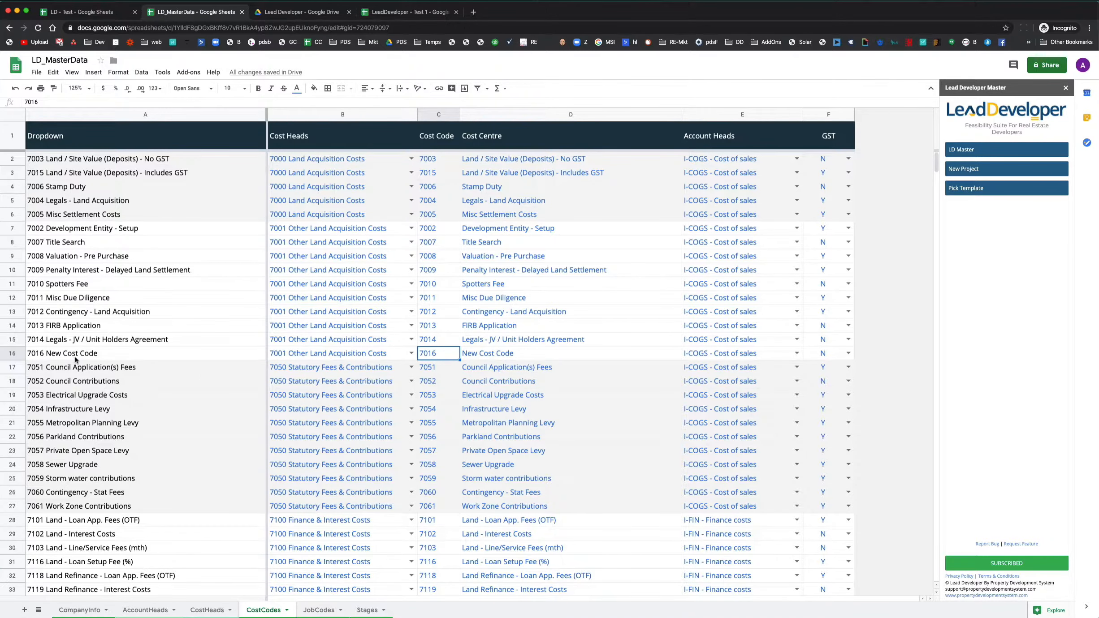
Step: In the LeadDeveloper - Test 1 spreadsheet, expand 7001 Other Land Acquisition Costs and enter 7016 New Cost Code in row 29
{"action": "left_click", "coordinate": [406, 9]}
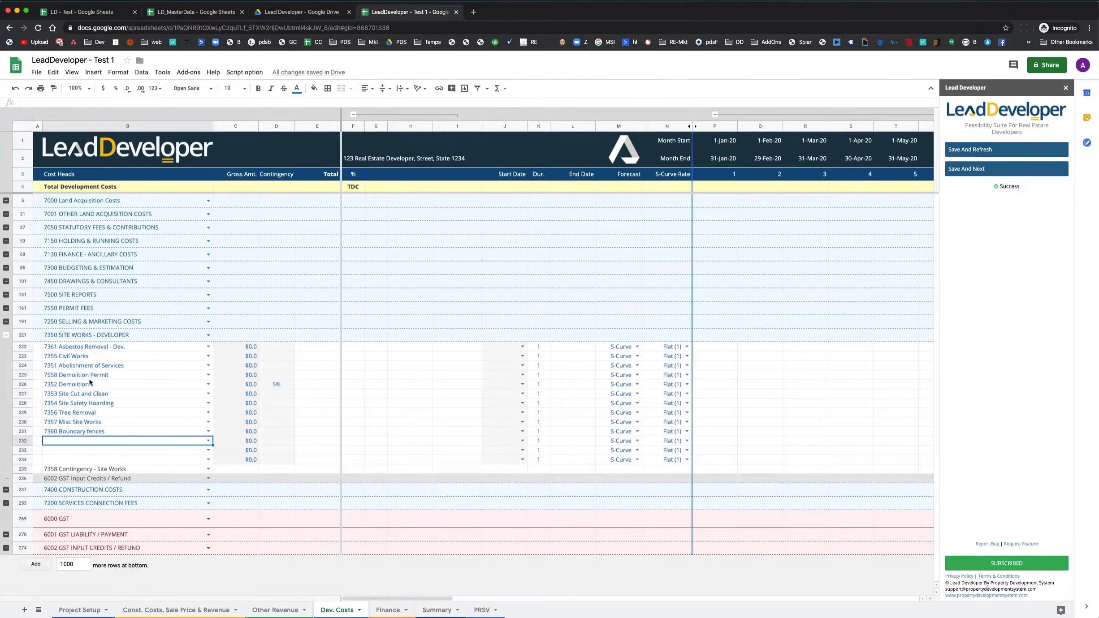
{"action": "left_click", "coordinate": [194, 13]}
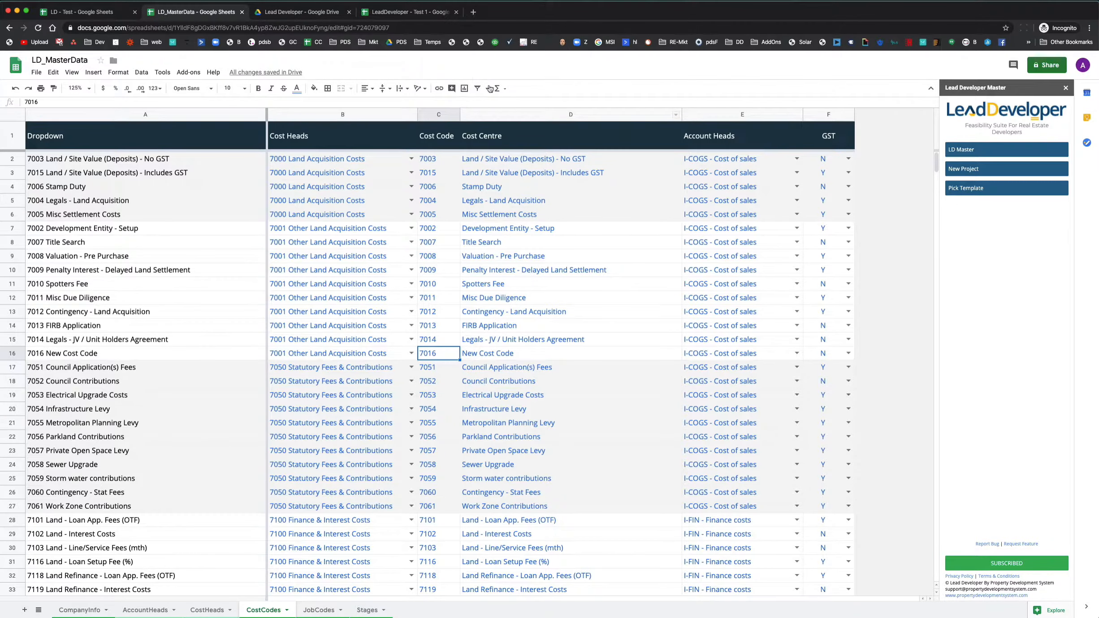
{"action": "left_click", "coordinate": [387, 18]}
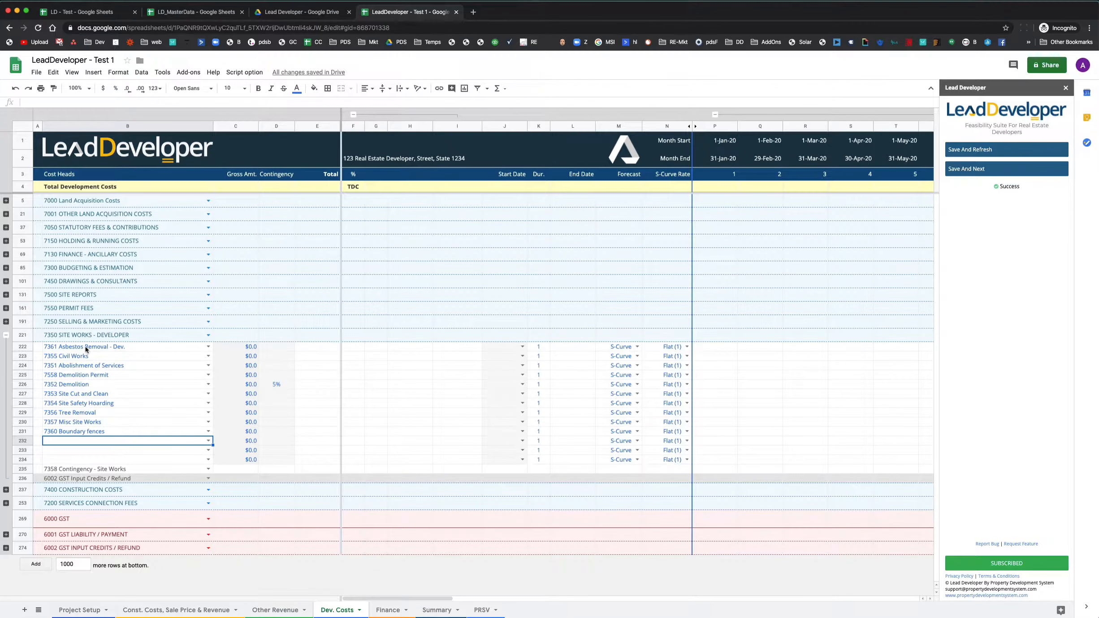
{"action": "left_click", "coordinate": [7, 214]}
{"action": "left_click", "coordinate": [87, 292]}
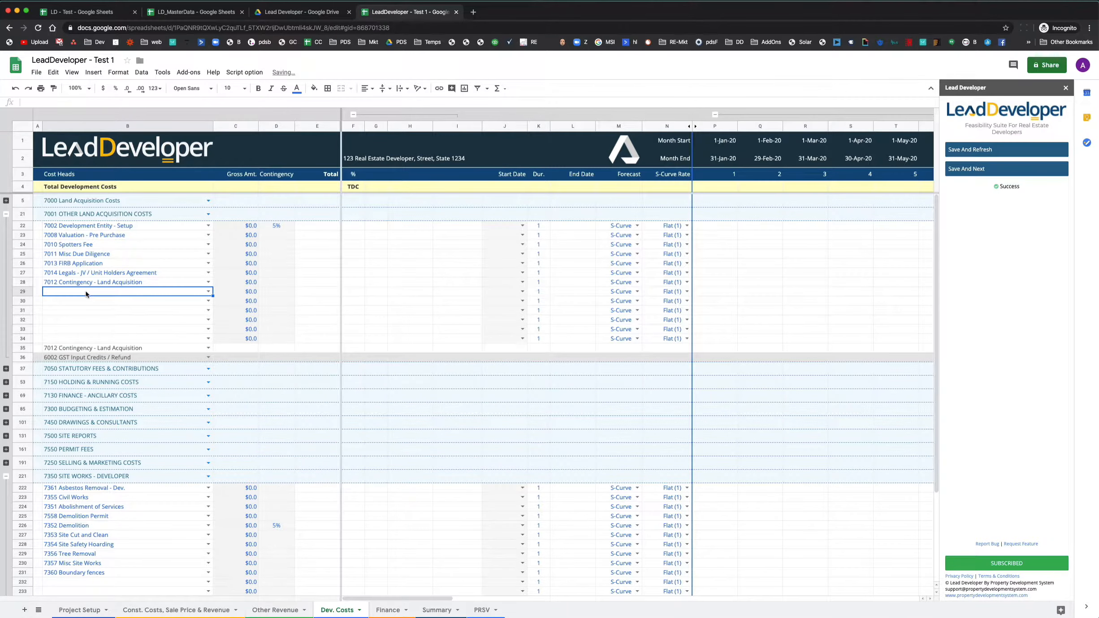
{"action": "type", "text": "7016"}
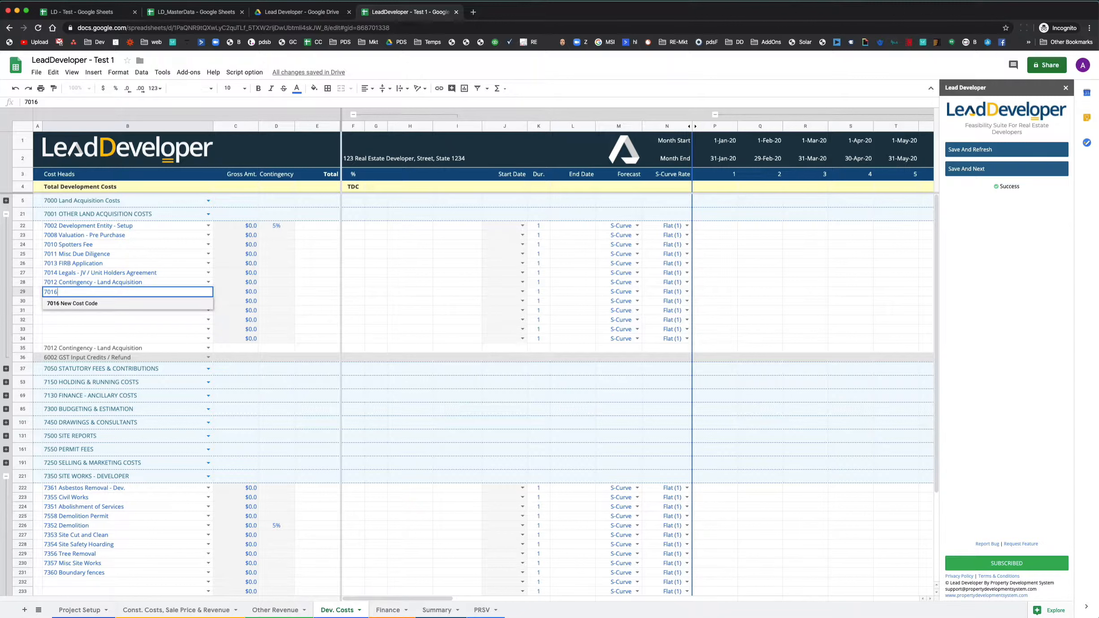
{"action": "type", "text": "."}
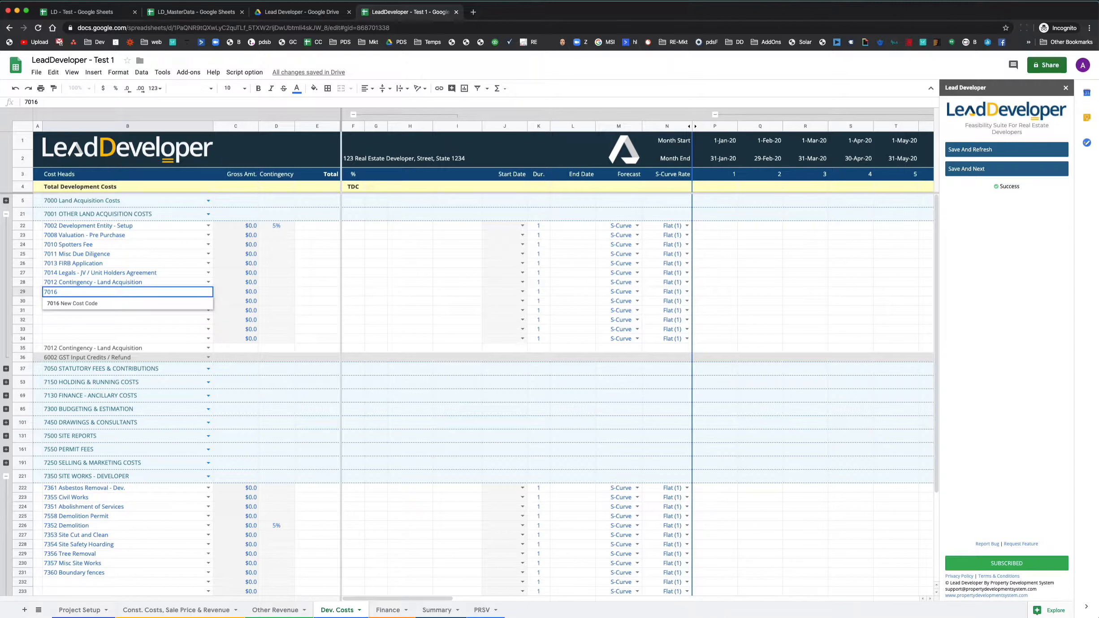
{"action": "key", "text": "Down"}
{"action": "key", "text": "Return"}
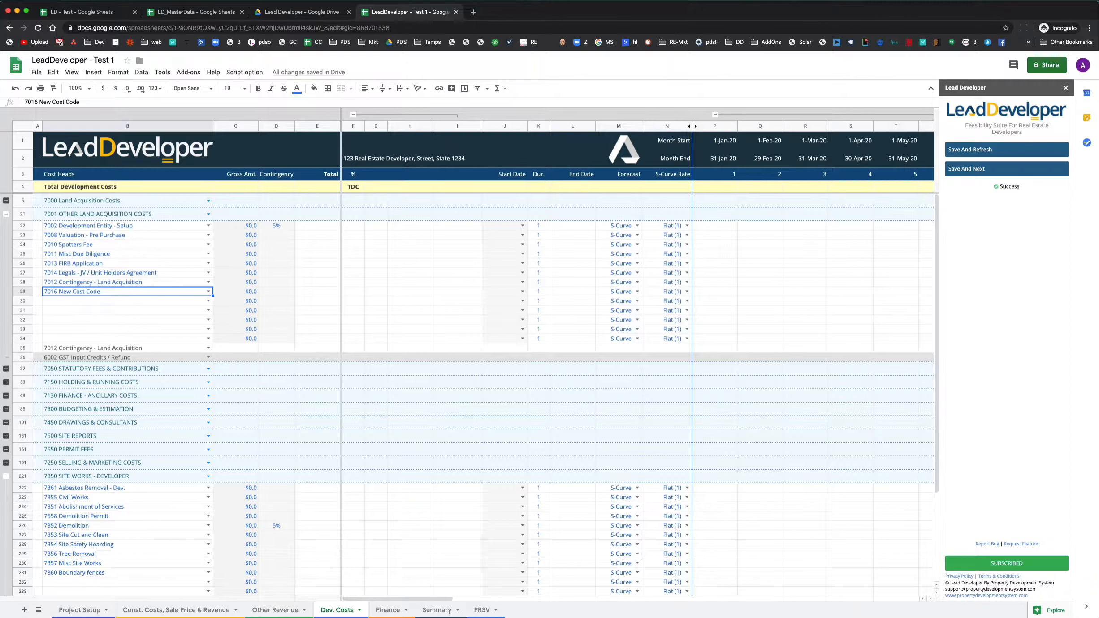
Step: Search row 29's options for "new" to pick 7016 New Cost Code again, and clear the cell
{"action": "type", "text": "new"}
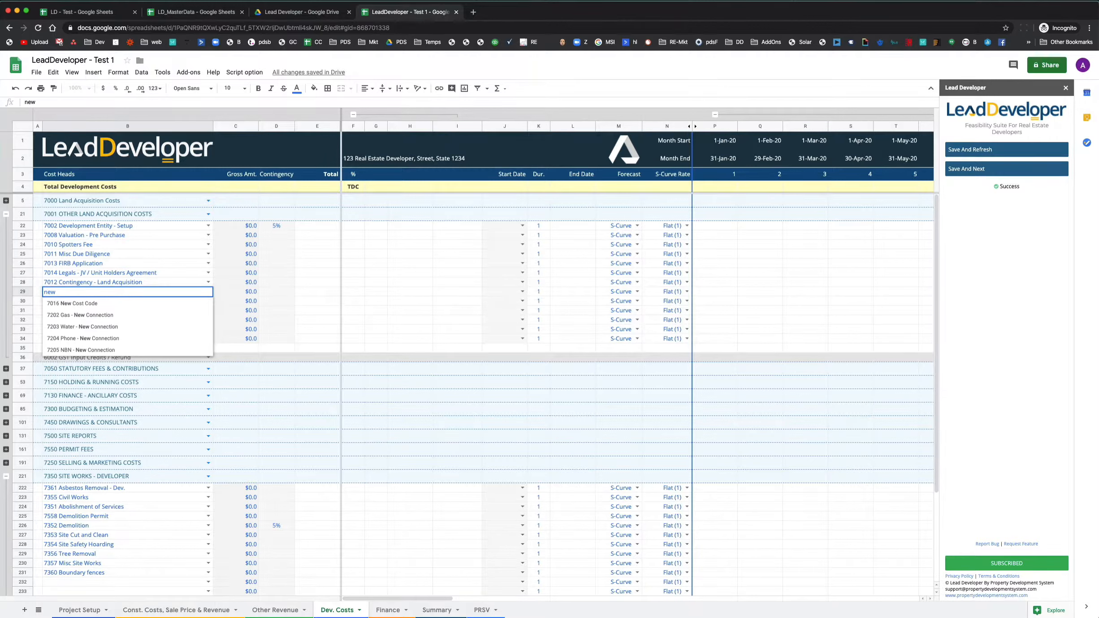
{"action": "key", "text": "Down"}
{"action": "key", "text": "Return"}
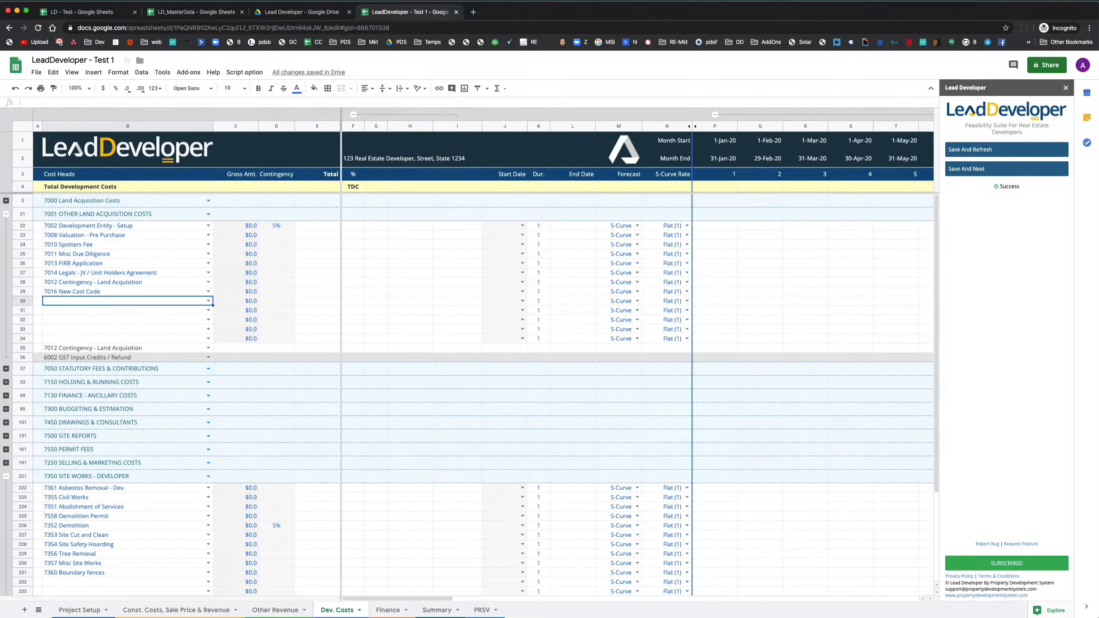
{"action": "key", "text": "Up"}
{"action": "key", "text": "Delete"}
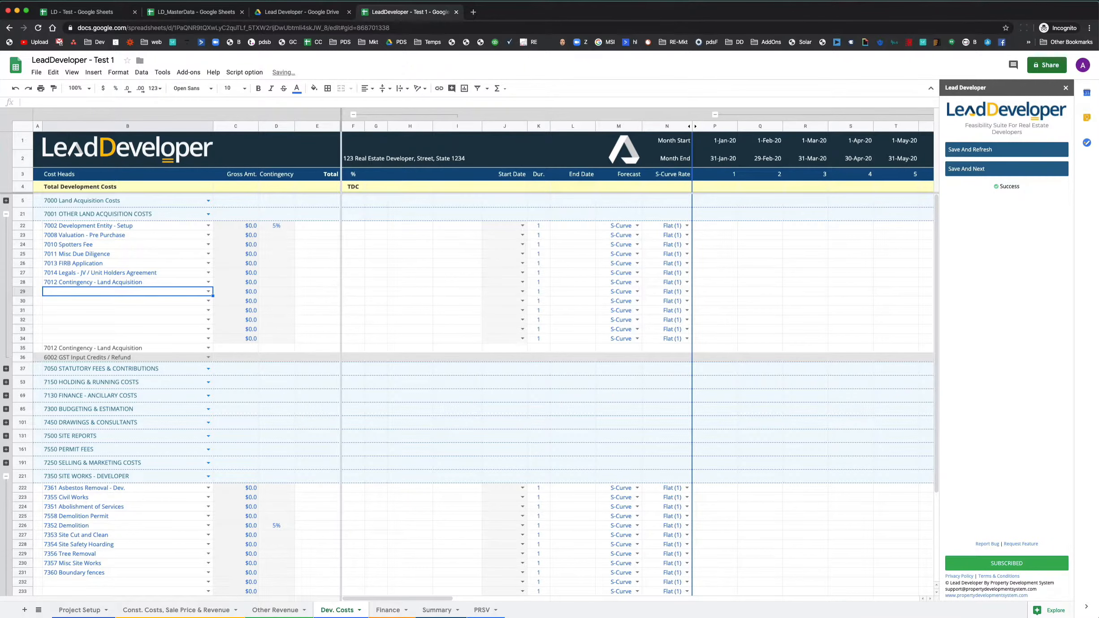
Step: Switch back to LD_MasterData and compare the cost heads of rows 16, 8 and 17 in the CostCodes sheet
{"action": "left_click", "coordinate": [218, 18]}
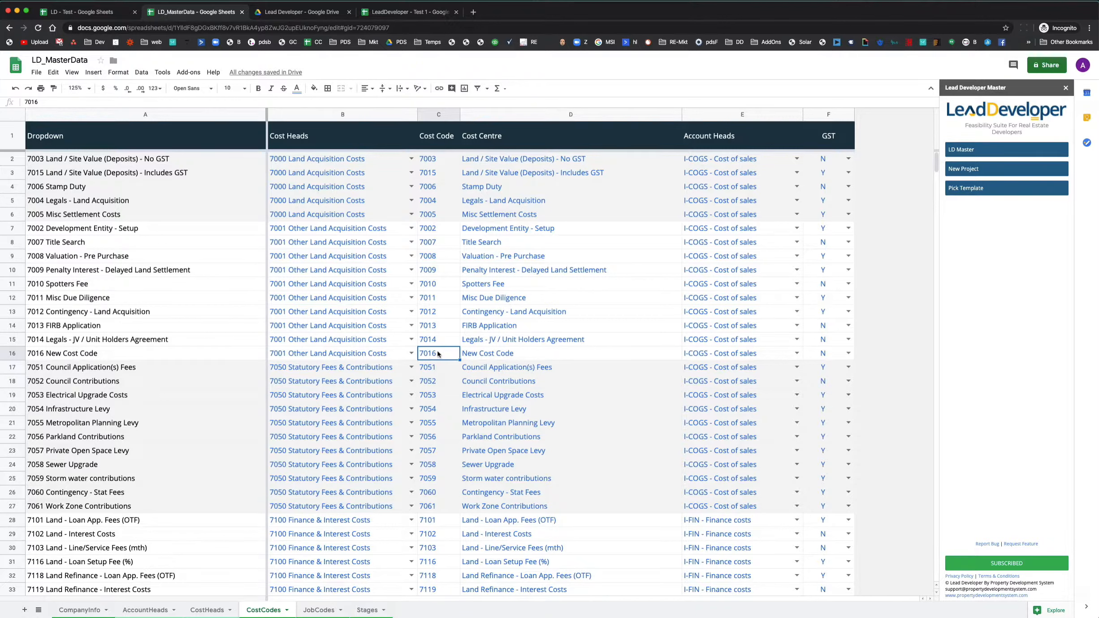
{"action": "left_click", "coordinate": [315, 354]}
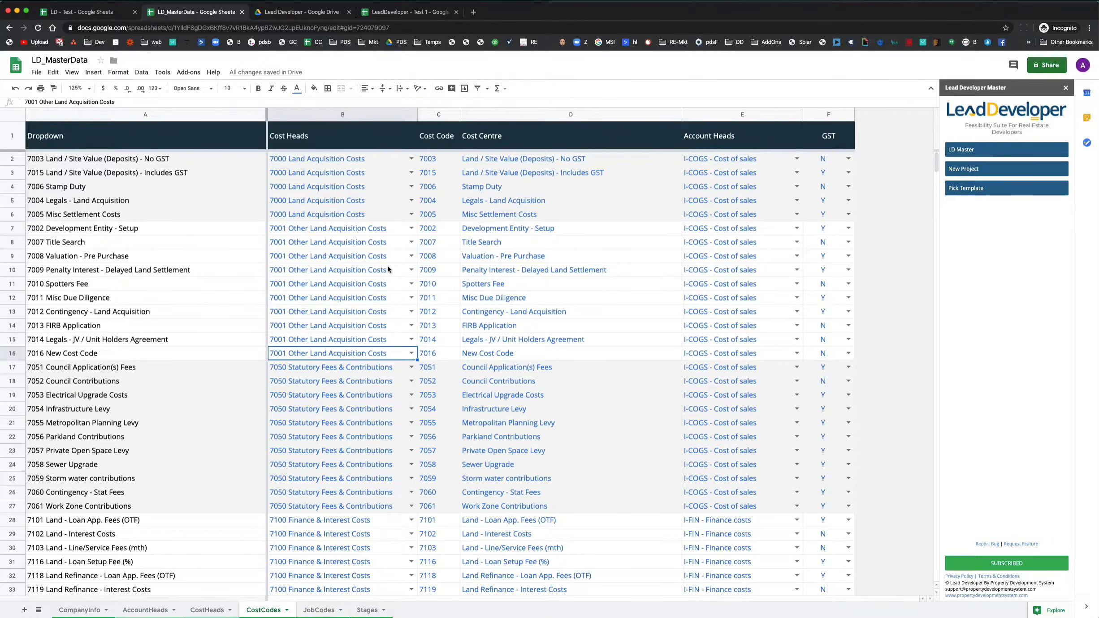
{"action": "scroll", "coordinate": [388, 270], "scroll_direction": "down", "scroll_amount": 5}
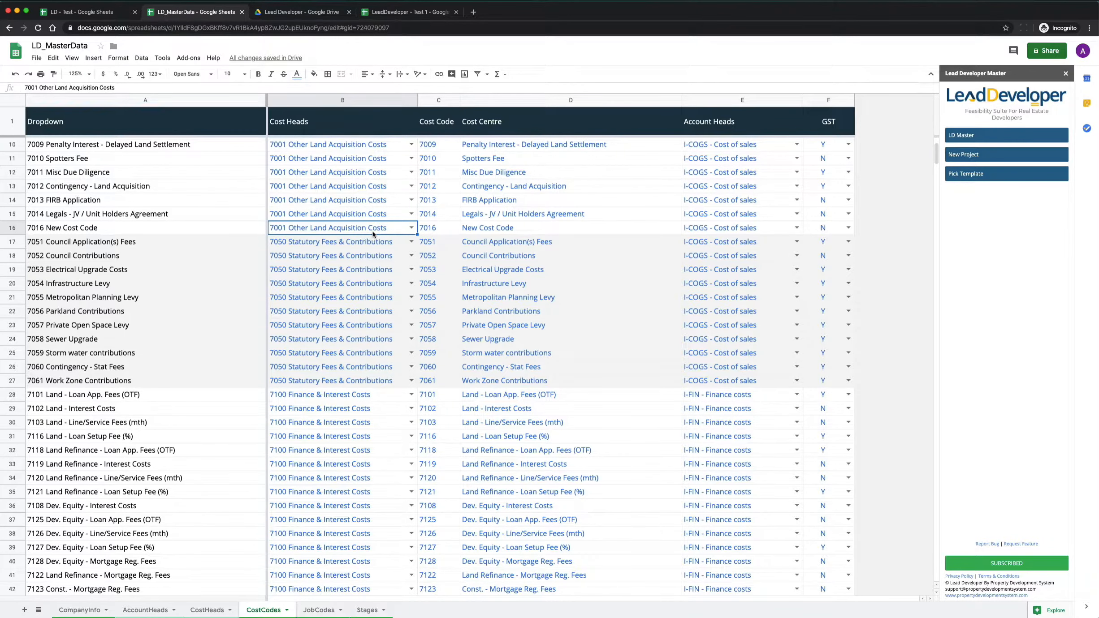
{"action": "scroll", "coordinate": [372, 233], "scroll_direction": "up", "scroll_amount": 5}
{"action": "left_click", "coordinate": [336, 229]}
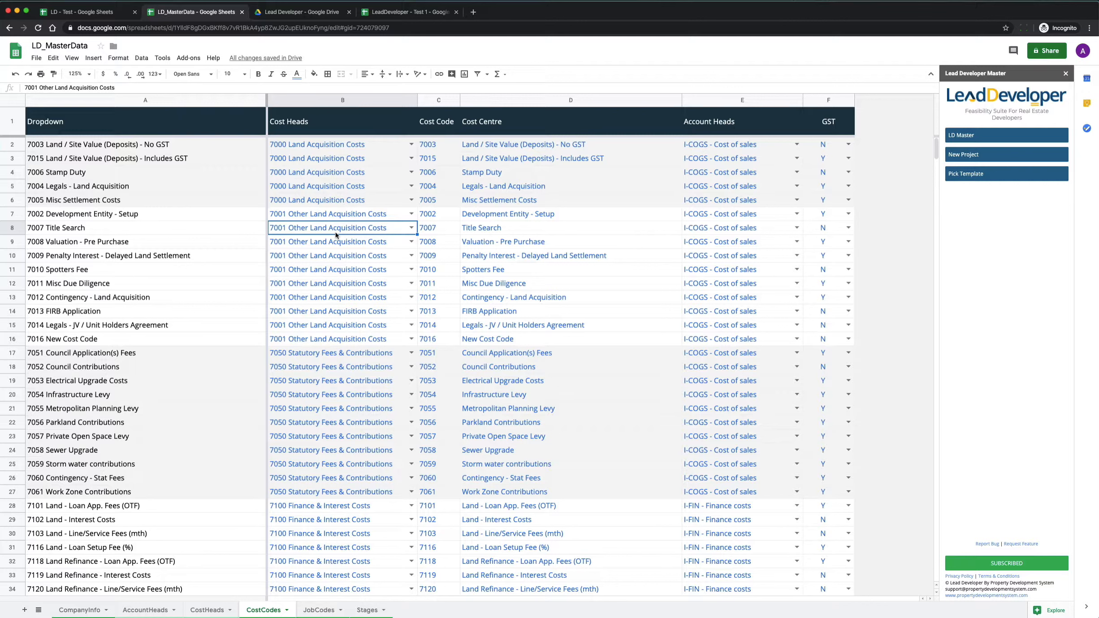
{"action": "left_click", "coordinate": [314, 352]}
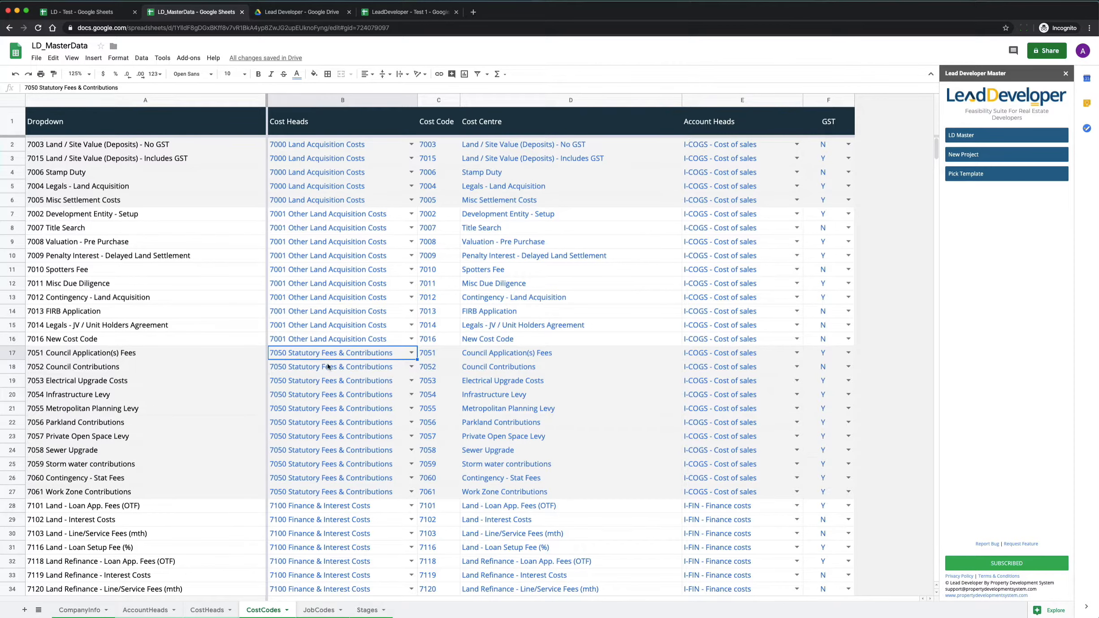
Step: Examine the cost centres under 7100 Finance & Interest Costs by group: Land, Land Refinance, Dev. Equity, and the mortgage, construction and mezzanine items
{"action": "scroll", "coordinate": [347, 393], "scroll_direction": "down", "scroll_amount": 7}
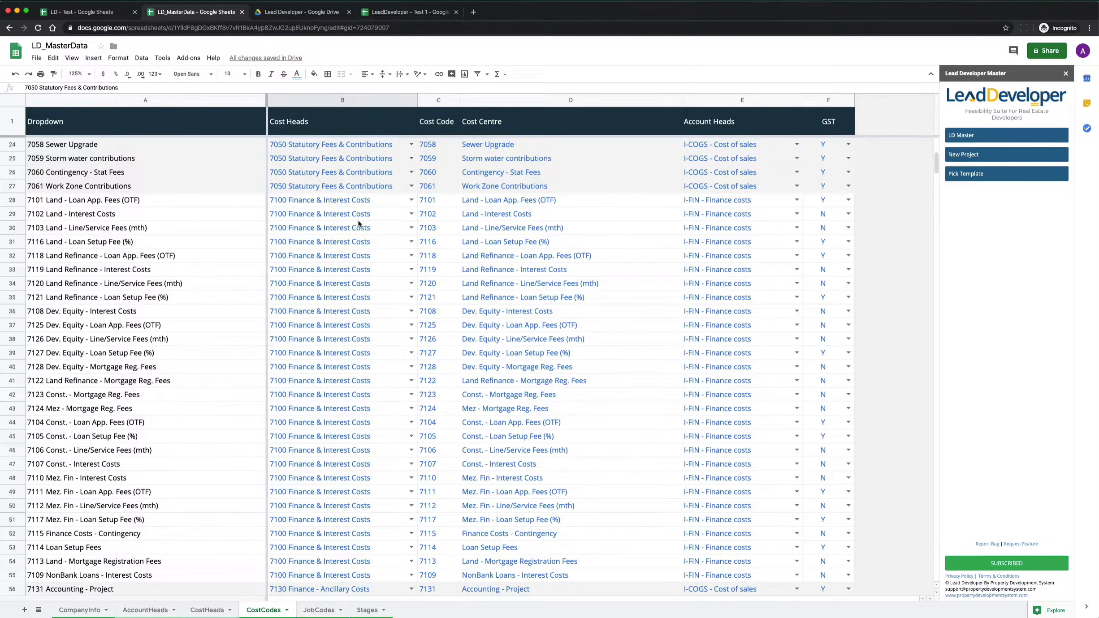
{"action": "left_click", "coordinate": [474, 200]}
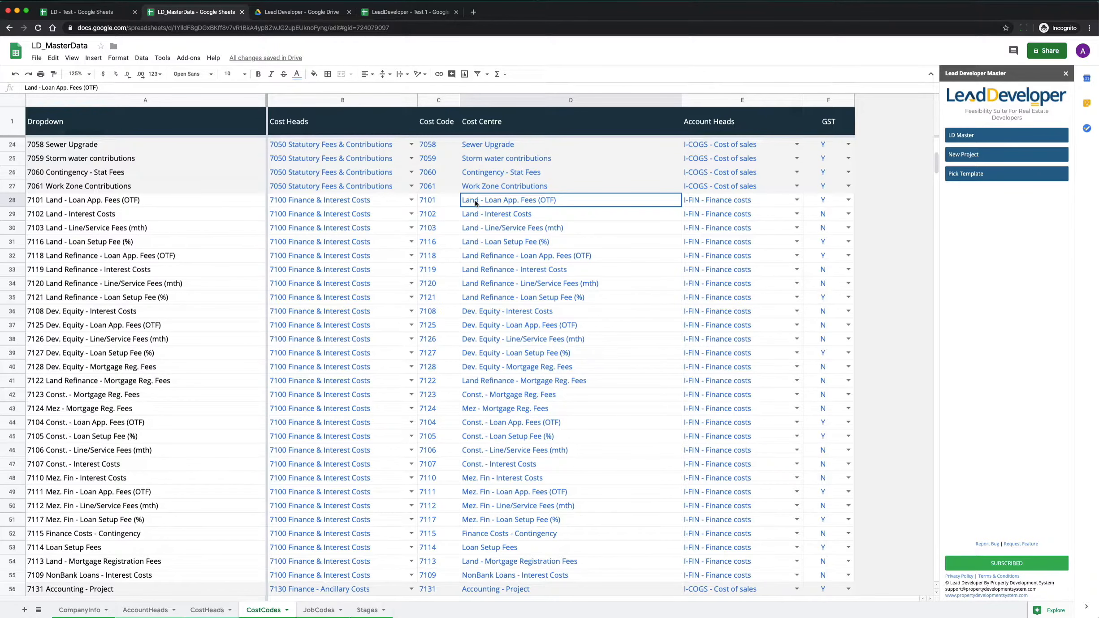
{"action": "left_click", "coordinate": [521, 215], "text": "shift"}
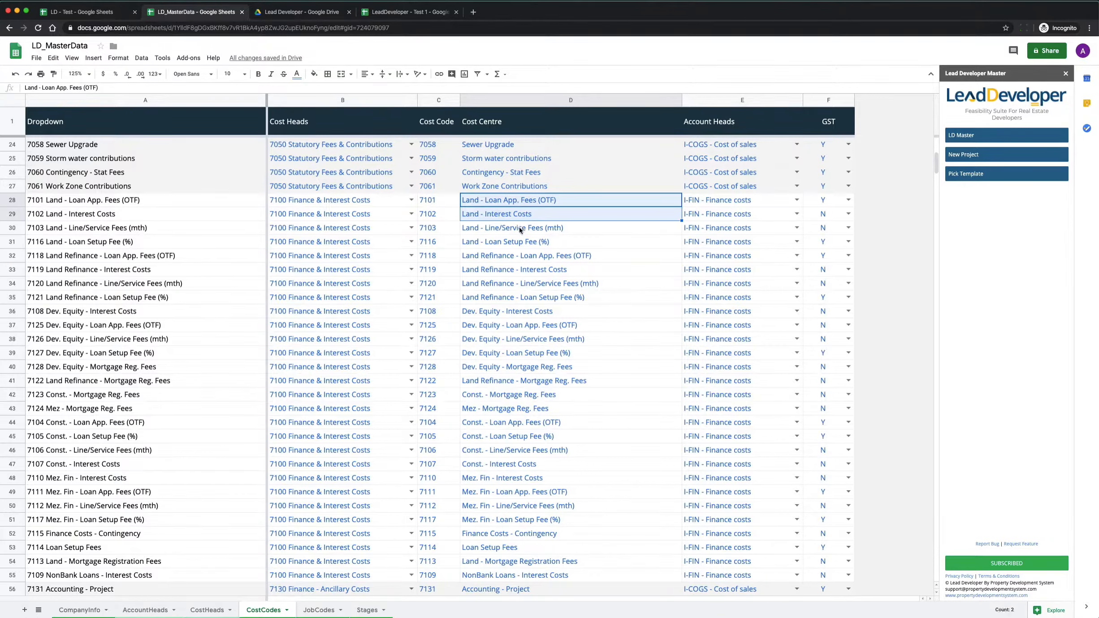
{"action": "left_click", "coordinate": [519, 228], "text": "shift"}
{"action": "left_click", "coordinate": [514, 242], "text": "shift"}
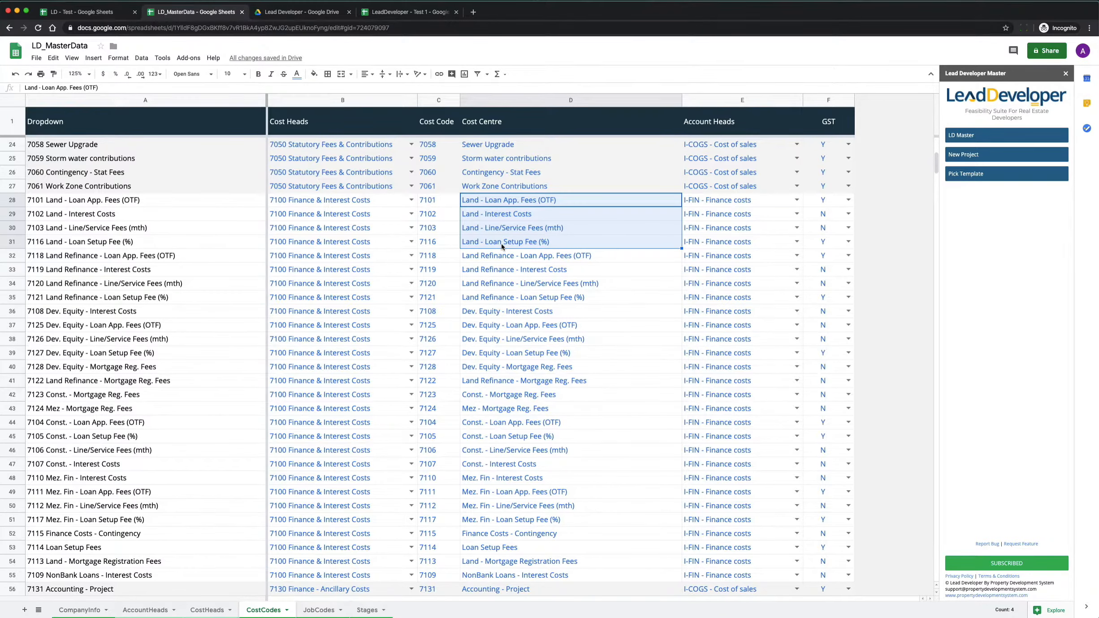
{"action": "left_click", "coordinate": [495, 255]}
{"action": "left_click", "coordinate": [496, 302], "text": "shift"}
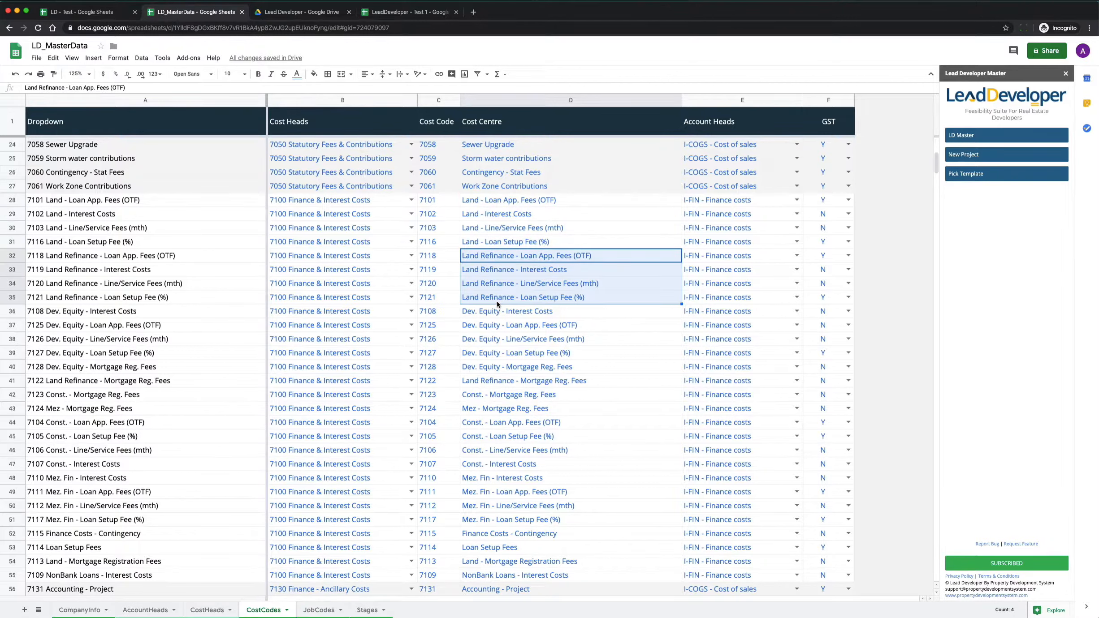
{"action": "left_click_drag", "start_coordinate": [486, 311], "coordinate": [483, 364]}
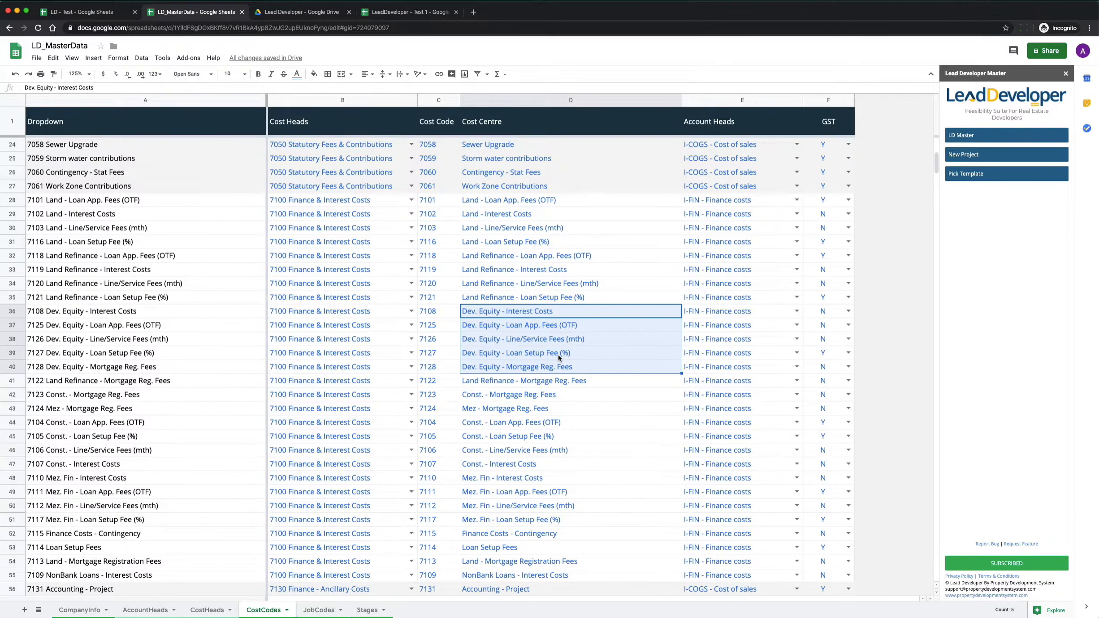
{"action": "scroll", "coordinate": [558, 354], "scroll_direction": "down", "scroll_amount": 2}
{"action": "left_click_drag", "start_coordinate": [488, 327], "coordinate": [498, 487]}
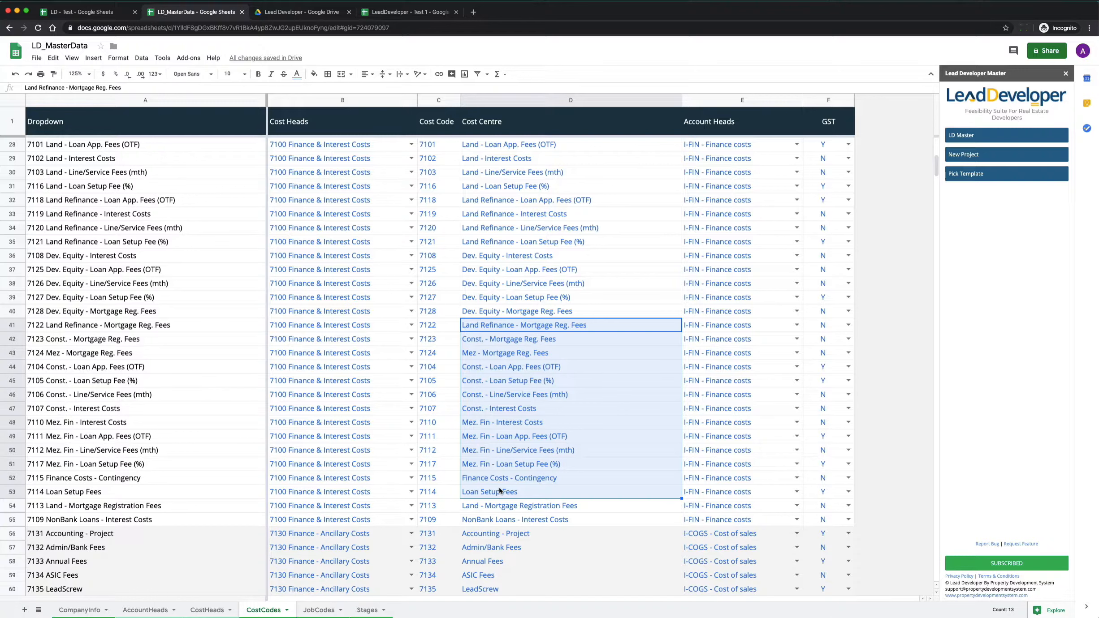
{"action": "scroll", "coordinate": [442, 241], "scroll_direction": "down", "scroll_amount": 3}
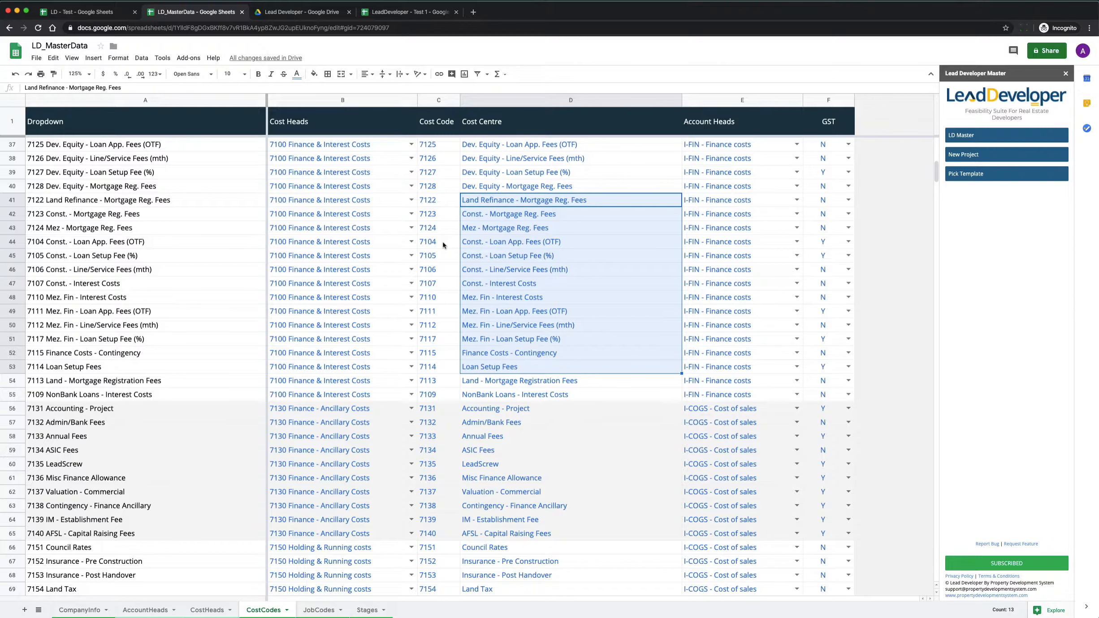
Step: Look through the cost codes from 7050 Statutory Fees & Contributions down to 7150 Holding & Running costs
{"action": "scroll", "coordinate": [442, 242], "scroll_direction": "up", "scroll_amount": 9}
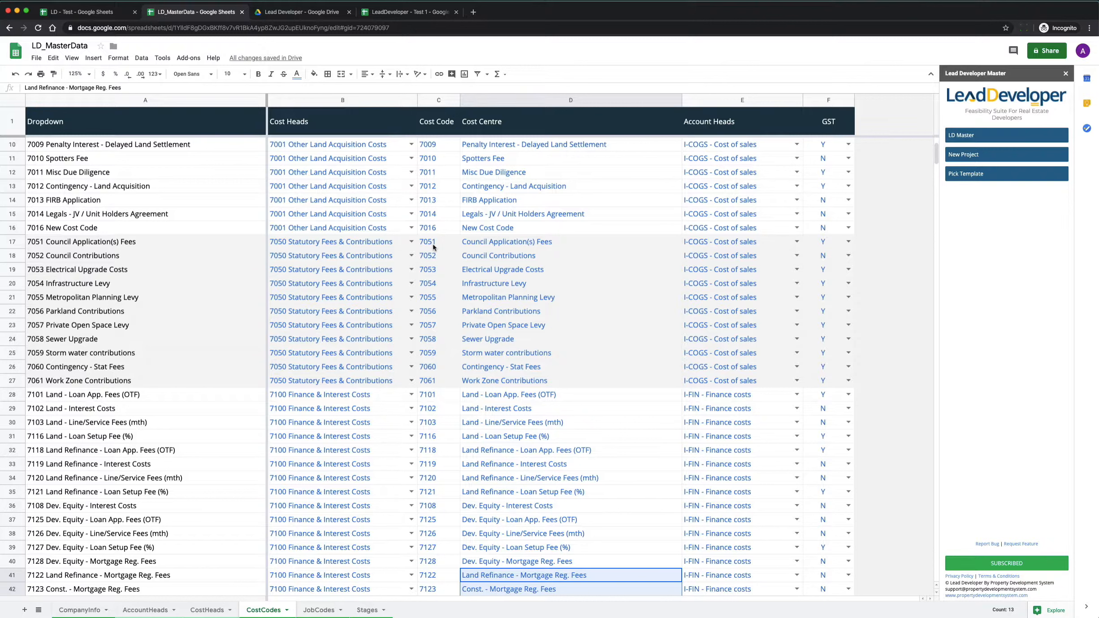
{"action": "left_click", "coordinate": [553, 327]}
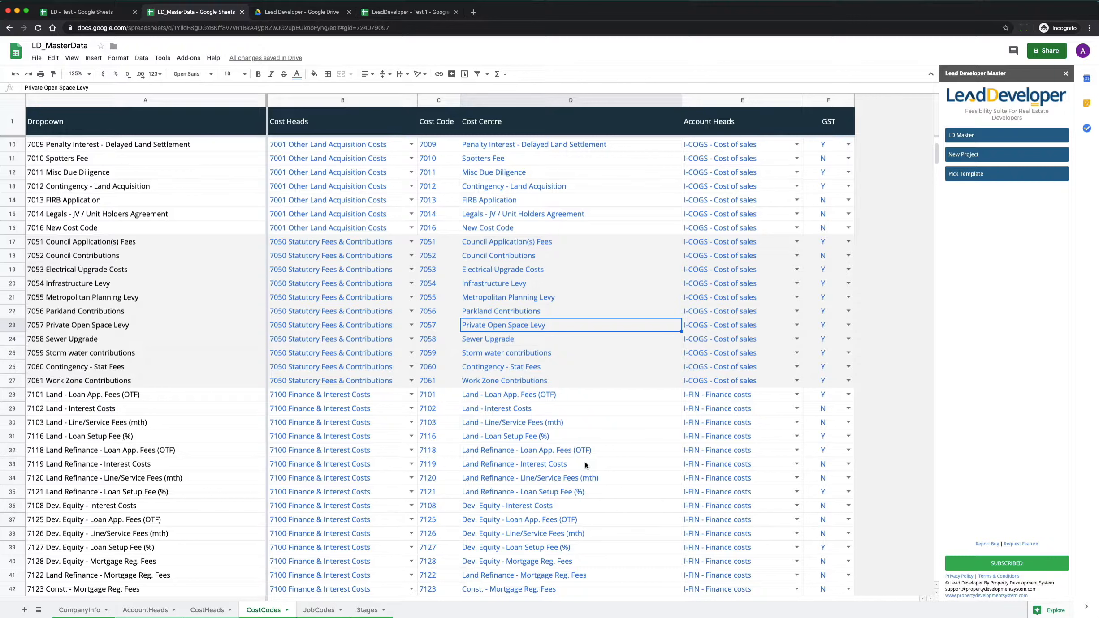
{"action": "scroll", "coordinate": [516, 396], "scroll_direction": "down", "scroll_amount": 9}
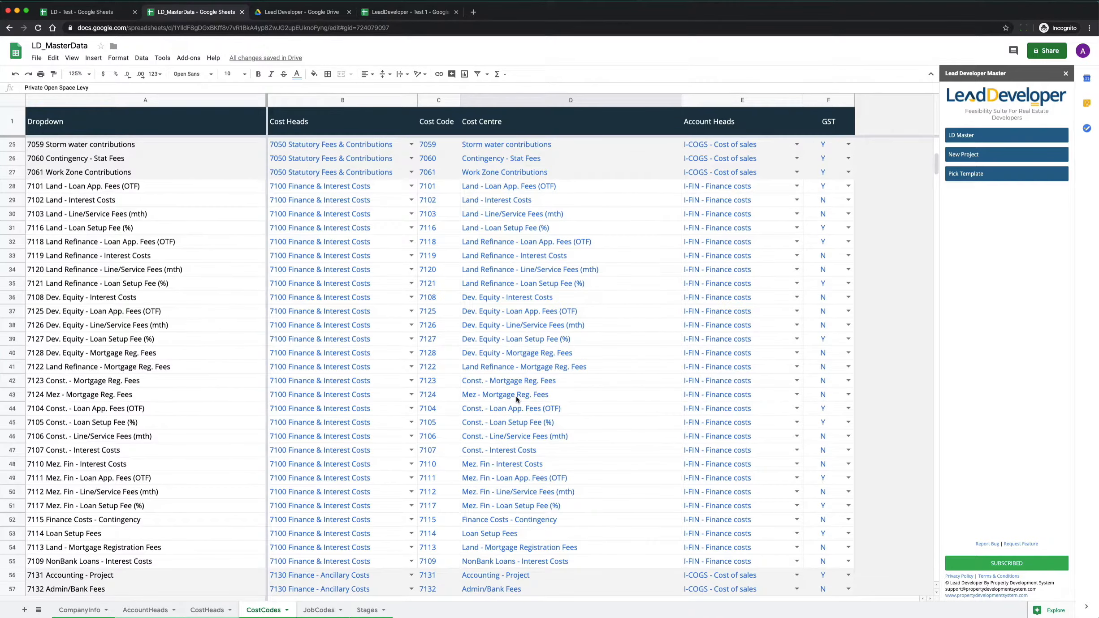
{"action": "scroll", "coordinate": [514, 344], "scroll_direction": "down", "scroll_amount": 5}
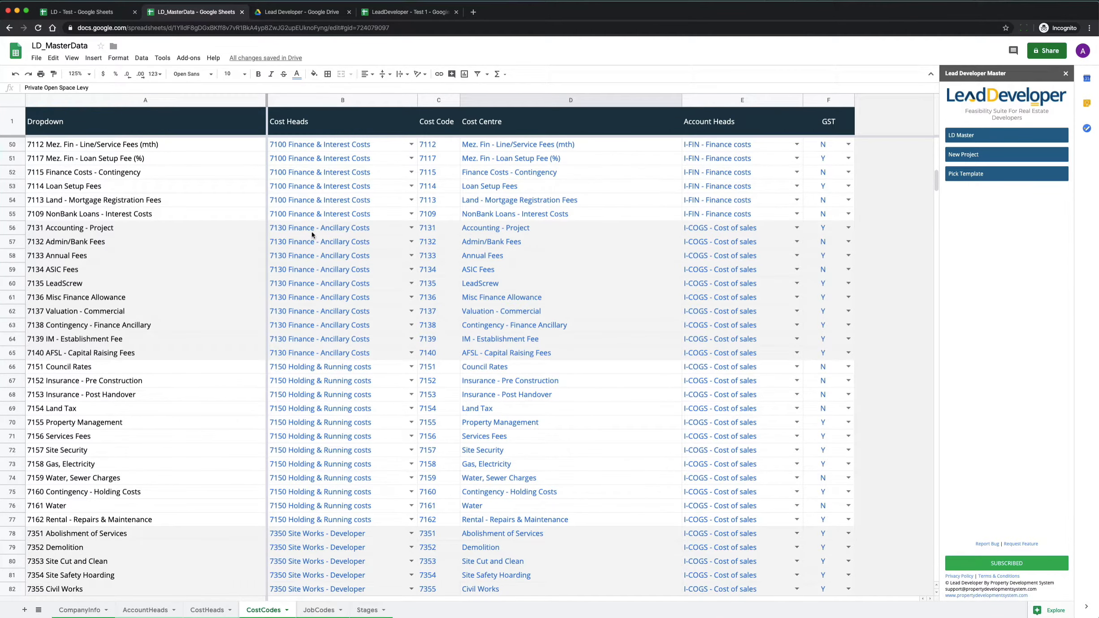
Step: Look through the 7350 Site Works - Developer and 7300 Budgeting & Estimation codes, checking the Quantity Surveyor and Take Offs cost centres
{"action": "scroll", "coordinate": [348, 274], "scroll_direction": "down", "scroll_amount": 7}
{"action": "scroll", "coordinate": [334, 247], "scroll_direction": "down", "scroll_amount": 2}
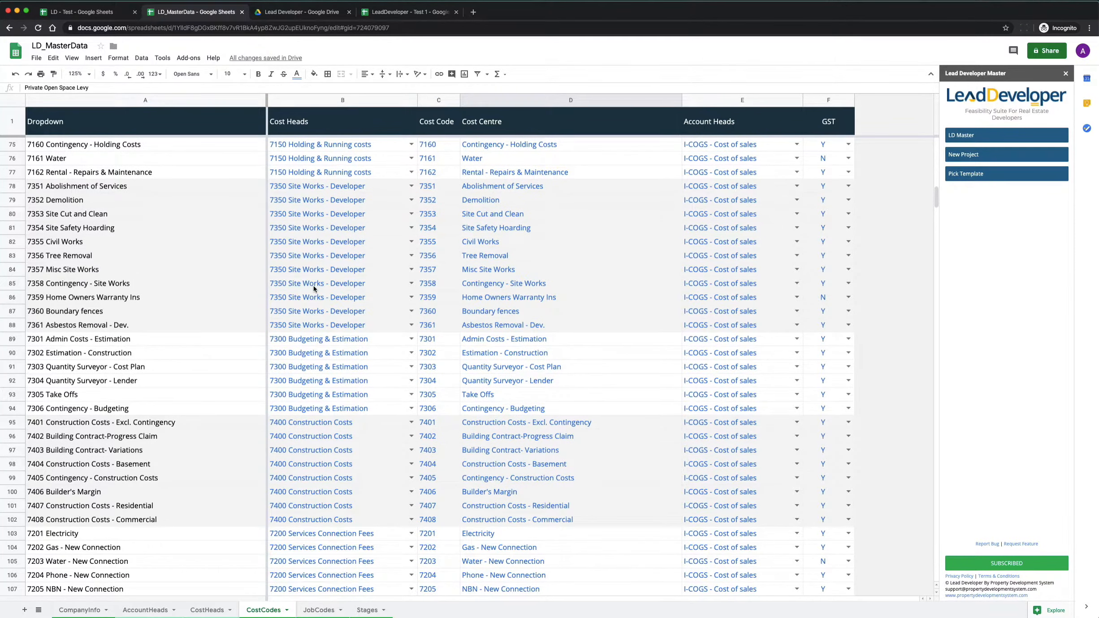
{"action": "scroll", "coordinate": [313, 286], "scroll_direction": "down", "scroll_amount": 1}
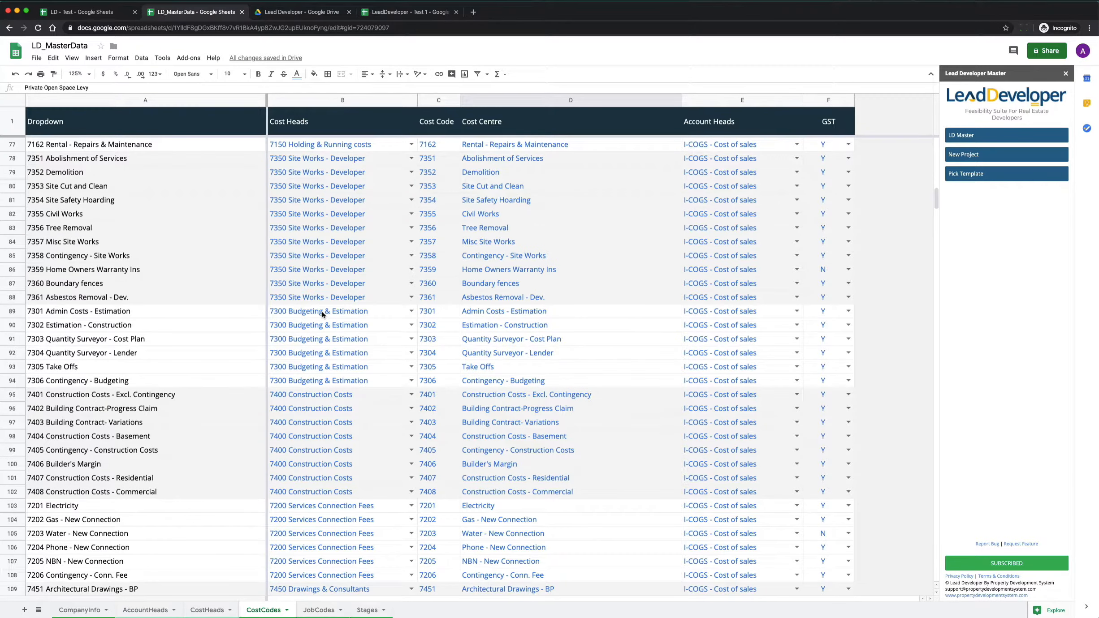
{"action": "left_click", "coordinate": [562, 341]}
{"action": "left_click", "coordinate": [559, 353]}
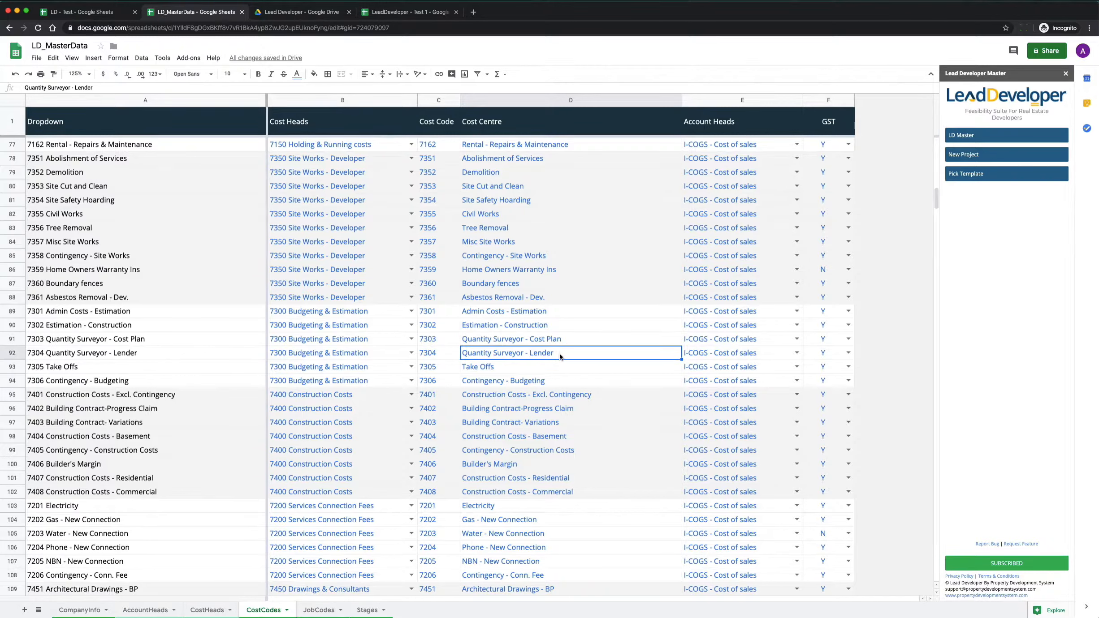
{"action": "left_click", "coordinate": [490, 368]}
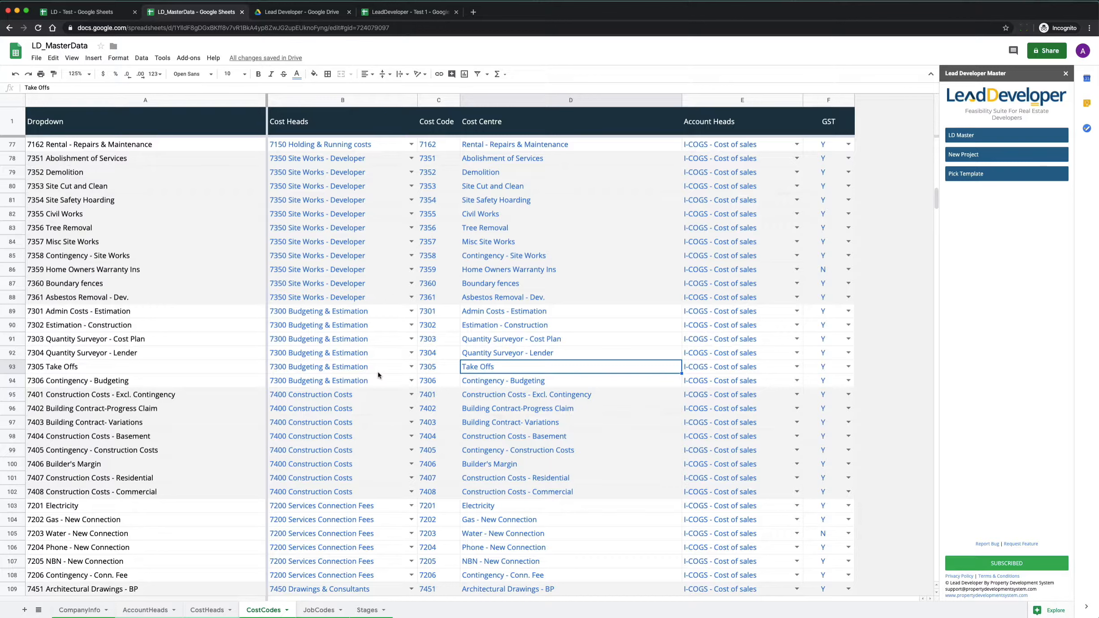
Step: Look through the cost codes from 7400 Construction Costs down to 7250 Selling & Marketing Costs, including the 7200 Services Connection Fees
{"action": "scroll", "coordinate": [379, 375], "scroll_direction": "down", "scroll_amount": 4}
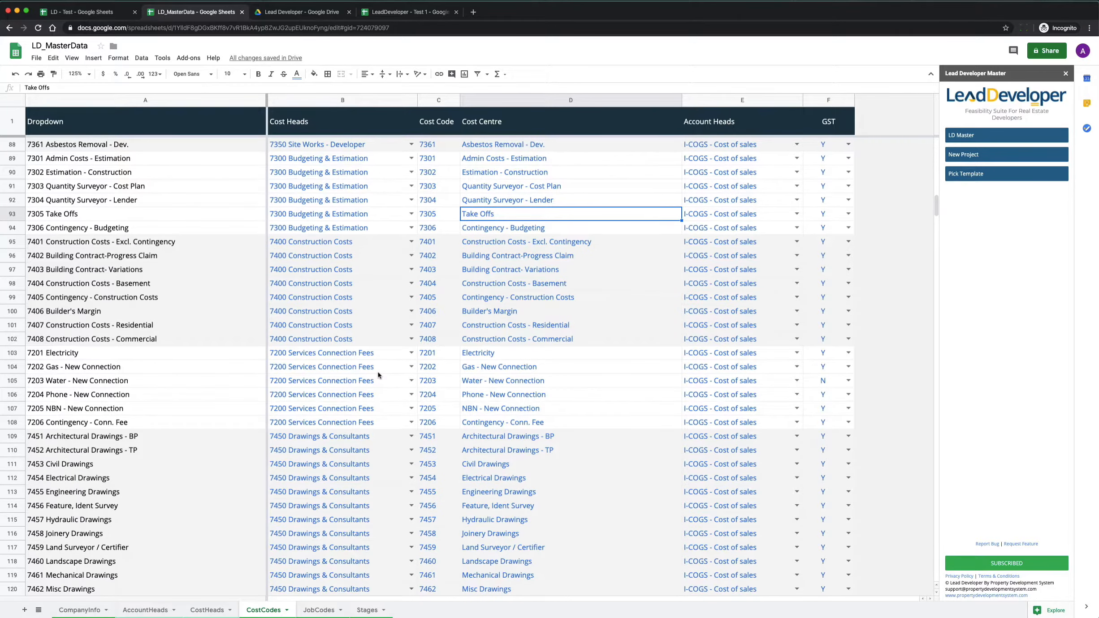
{"action": "scroll", "coordinate": [376, 376], "scroll_direction": "down", "scroll_amount": 4}
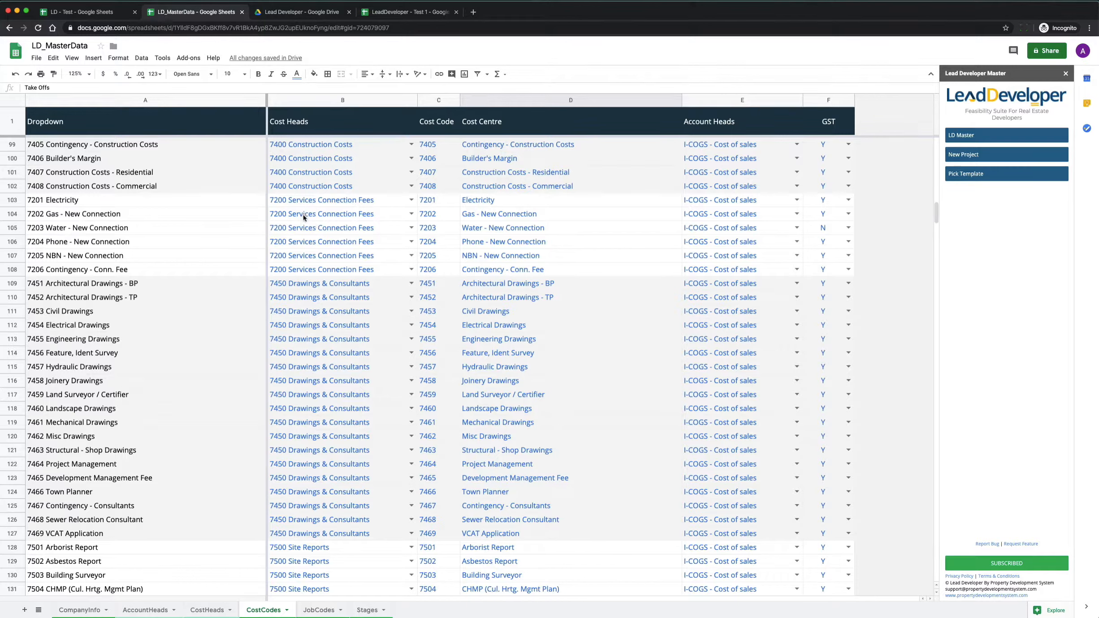
{"action": "left_click", "coordinate": [519, 216]}
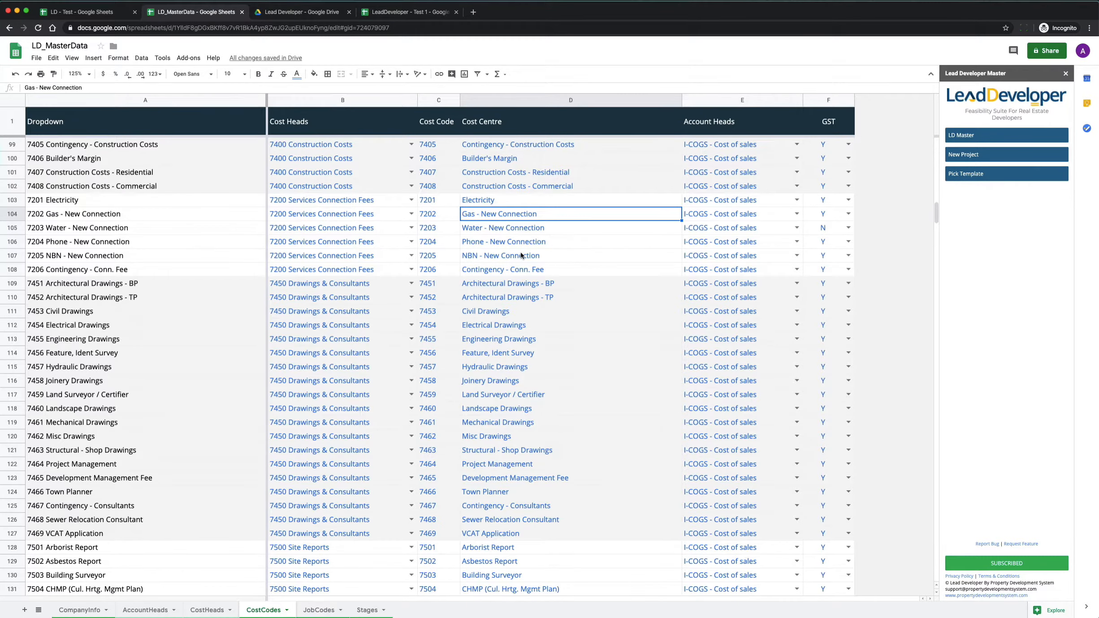
{"action": "scroll", "coordinate": [520, 251], "scroll_direction": "down", "scroll_amount": 6}
{"action": "scroll", "coordinate": [520, 253], "scroll_direction": "down", "scroll_amount": 10}
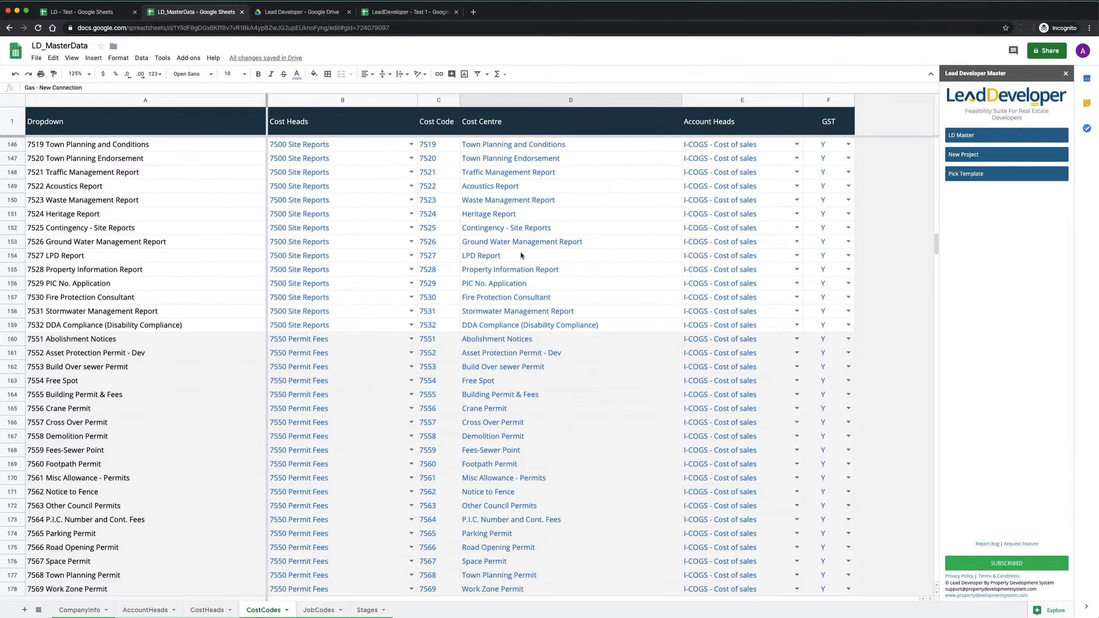
{"action": "scroll", "coordinate": [520, 252], "scroll_direction": "down", "scroll_amount": 5}
{"action": "scroll", "coordinate": [520, 256], "scroll_direction": "down", "scroll_amount": 3}
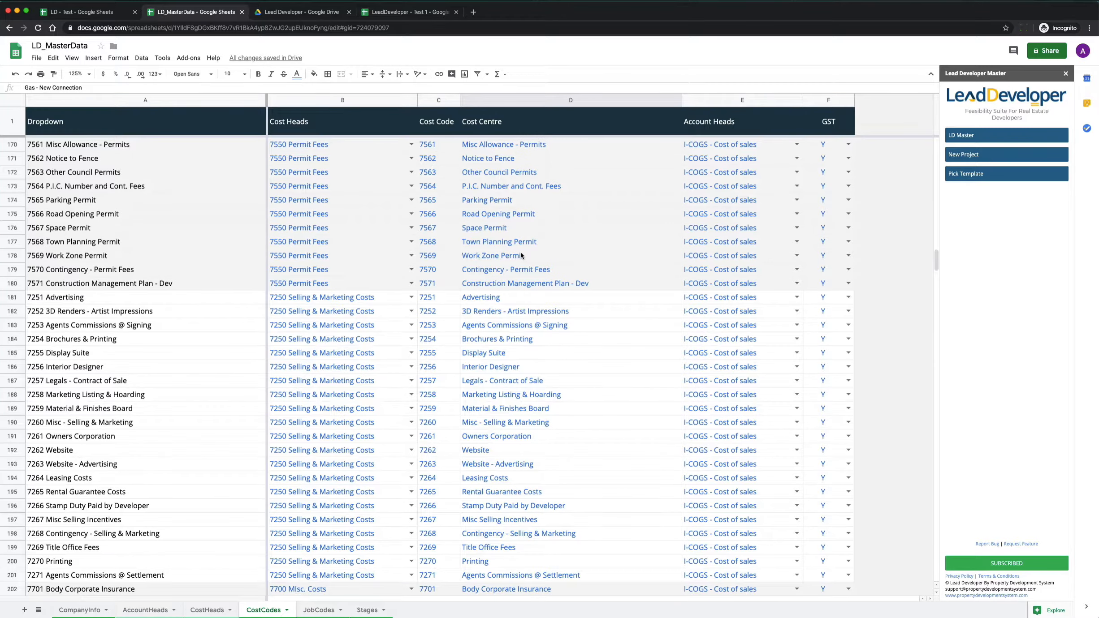
Step: Review the 7550 Permit Fees, 7500 Site Reports and 7450 Drawings & Consultants codes, and glance at the cost heads in LeadDeveloper - Test 1
{"action": "scroll", "coordinate": [520, 255], "scroll_direction": "up", "scroll_amount": 5}
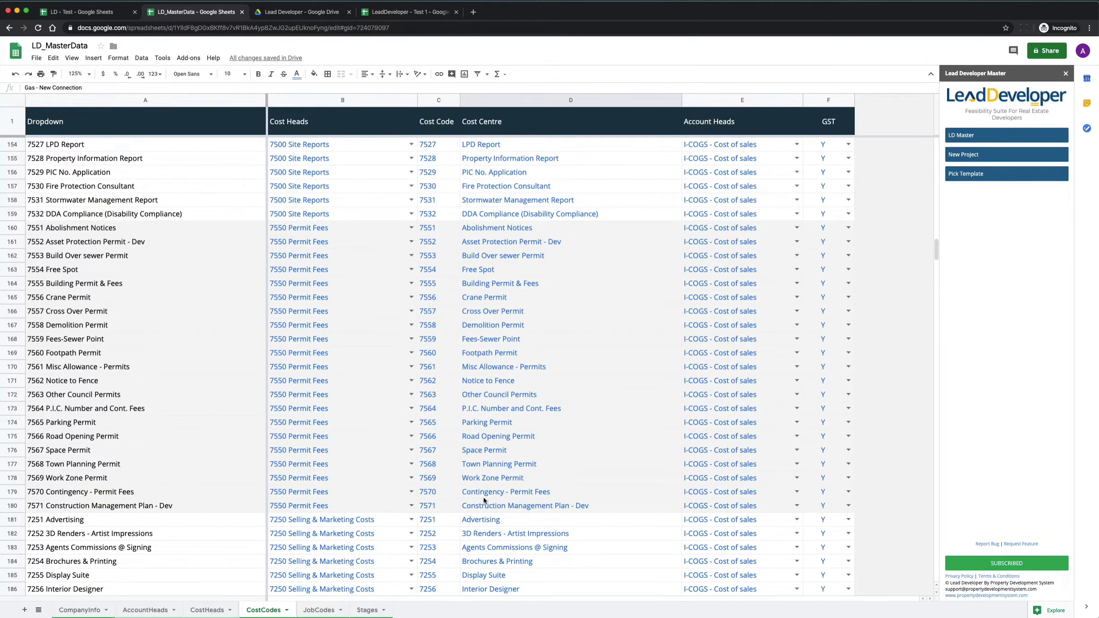
{"action": "scroll", "coordinate": [483, 497], "scroll_direction": "up", "scroll_amount": 7}
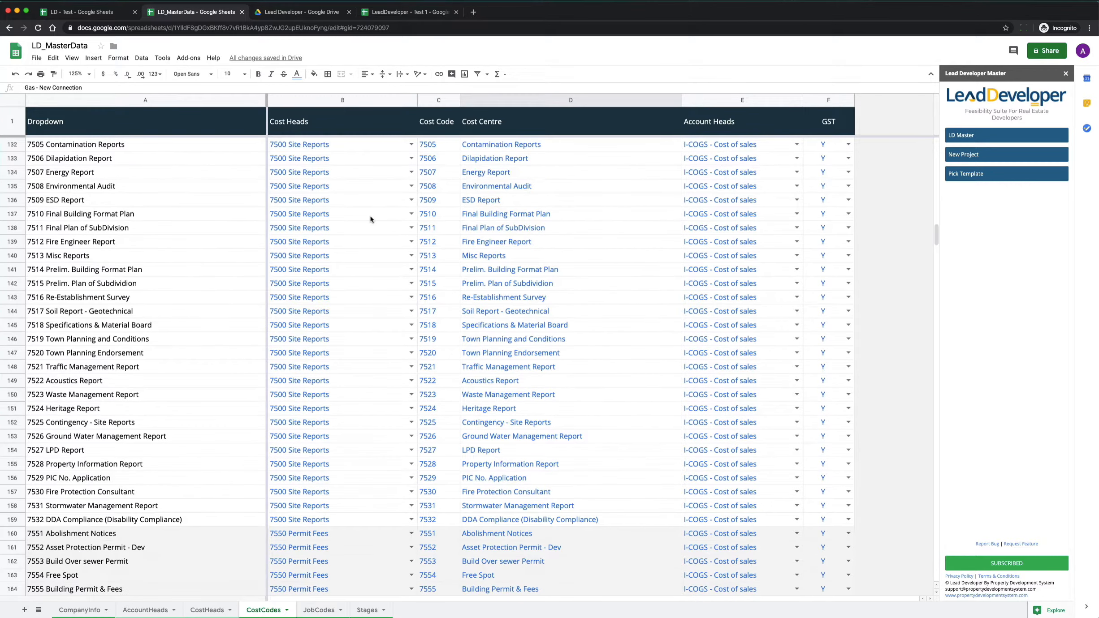
{"action": "scroll", "coordinate": [368, 213], "scroll_direction": "down", "scroll_amount": 1}
{"action": "scroll", "coordinate": [361, 204], "scroll_direction": "up", "scroll_amount": 3}
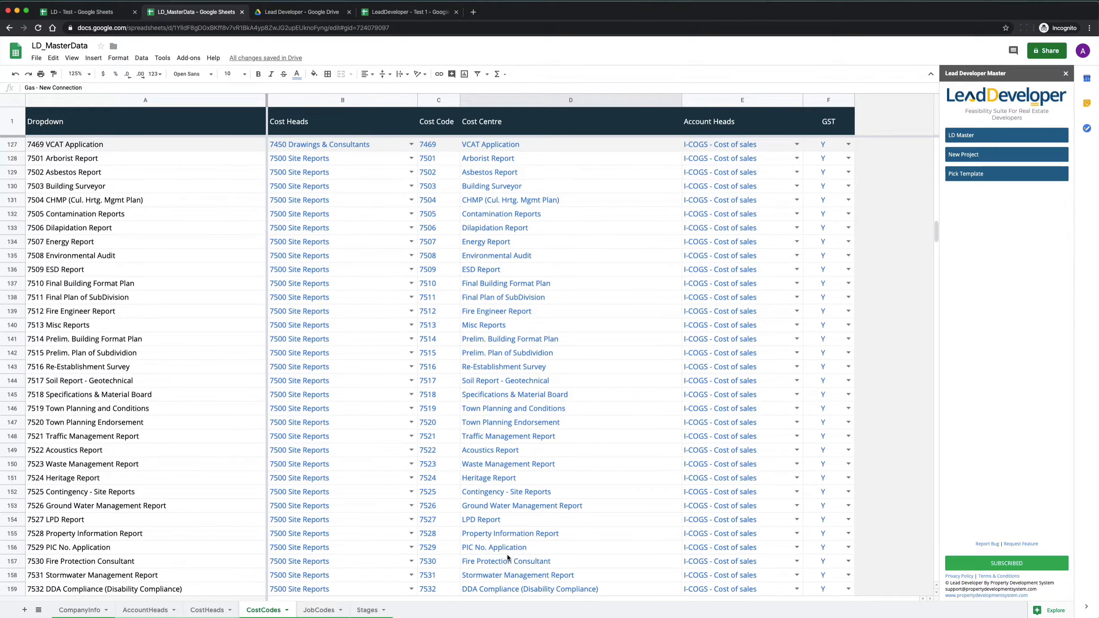
{"action": "scroll", "coordinate": [506, 556], "scroll_direction": "up", "scroll_amount": 6}
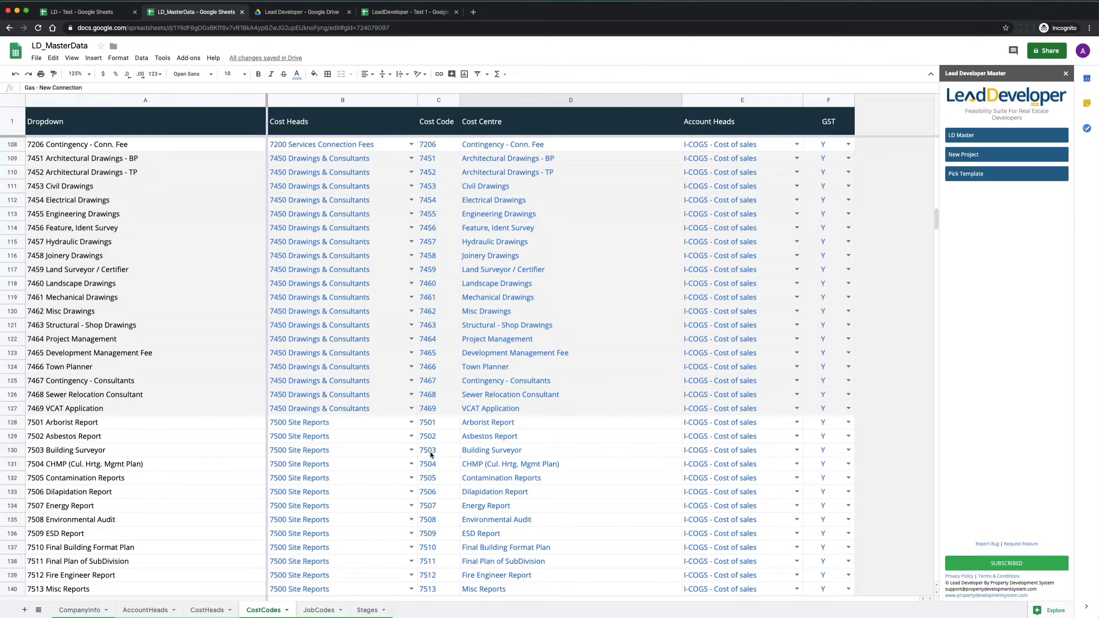
{"action": "left_click", "coordinate": [410, 12]}
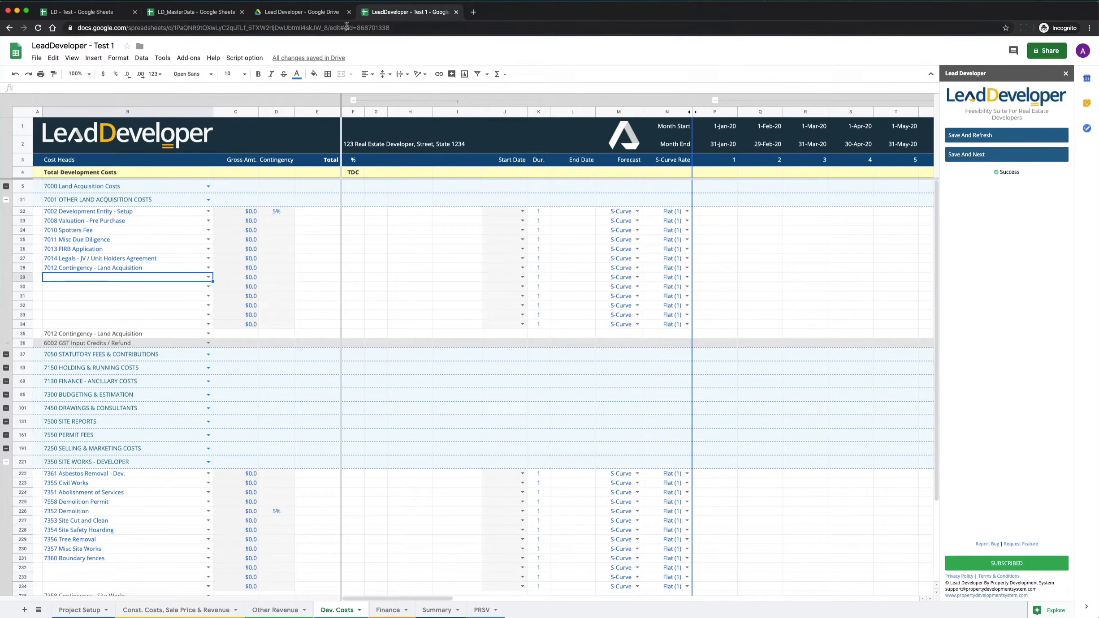
{"action": "left_click", "coordinate": [191, 13]}
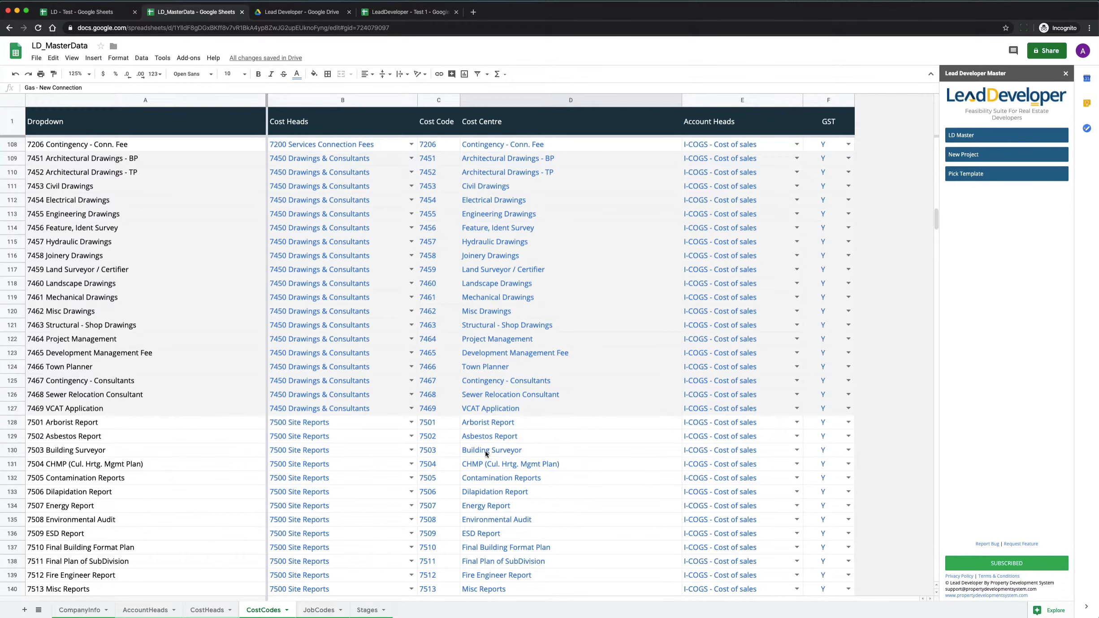
Step: Append "- Test" to the DDA Compliance (Disability Compliance) cost centre of code 7532 in row 159
{"action": "scroll", "coordinate": [359, 404], "scroll_direction": "down", "scroll_amount": 5}
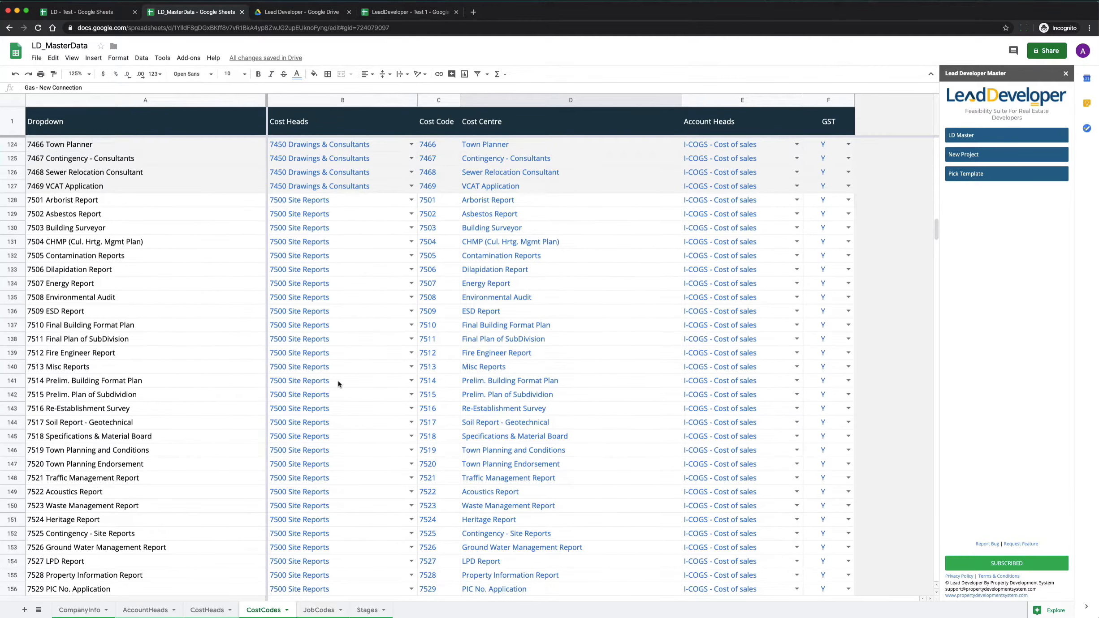
{"action": "scroll", "coordinate": [338, 383], "scroll_direction": "down", "scroll_amount": 5}
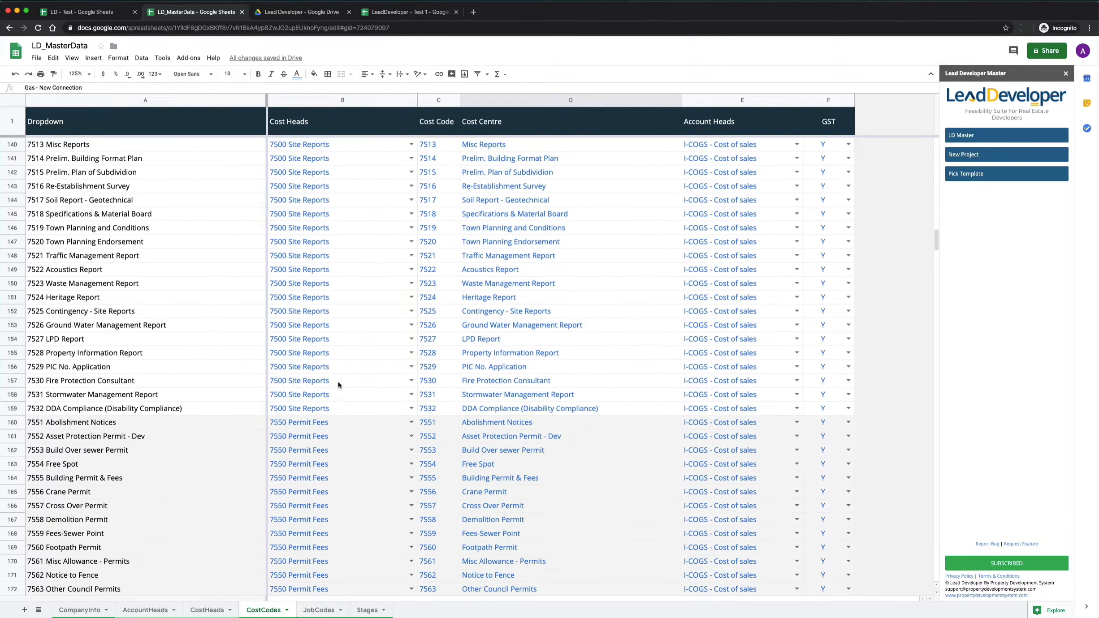
{"action": "left_click", "coordinate": [513, 410]}
{"action": "left_click", "coordinate": [140, 90]}
{"action": "type", "text": "- Test"}
{"action": "key", "text": "Return"}
{"action": "key", "text": "Up"}
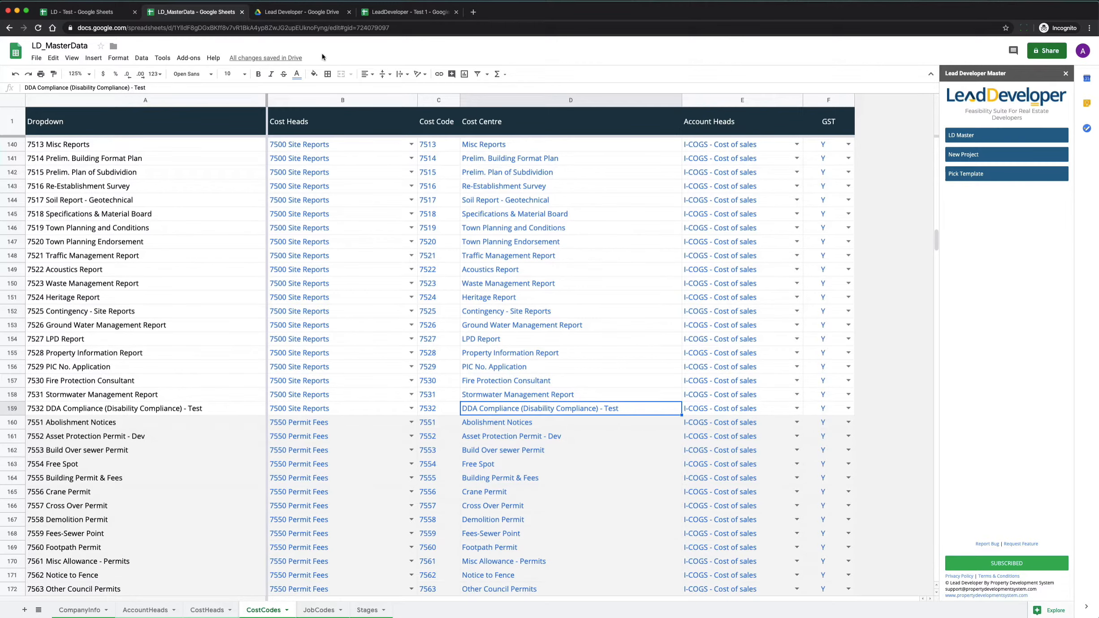
Step: Switch to LeadDeveloper - Test 1, expand the 7500 Site Reports group in Dev. Costs and select the 7532 entry in row 149
{"action": "left_click", "coordinate": [434, 12]}
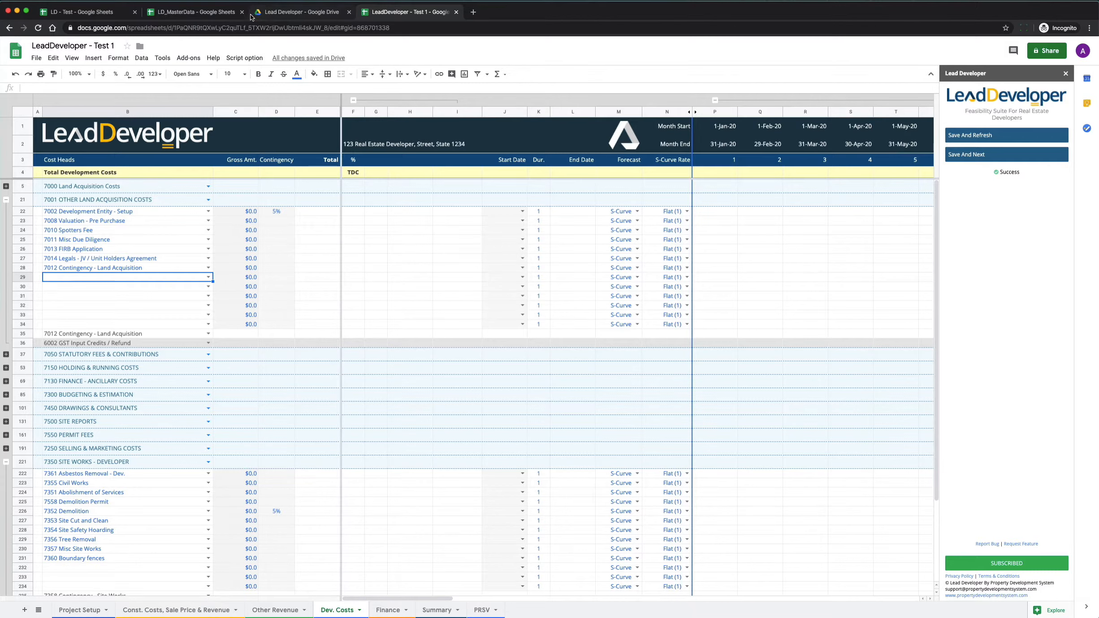
{"action": "left_click", "coordinate": [197, 12]}
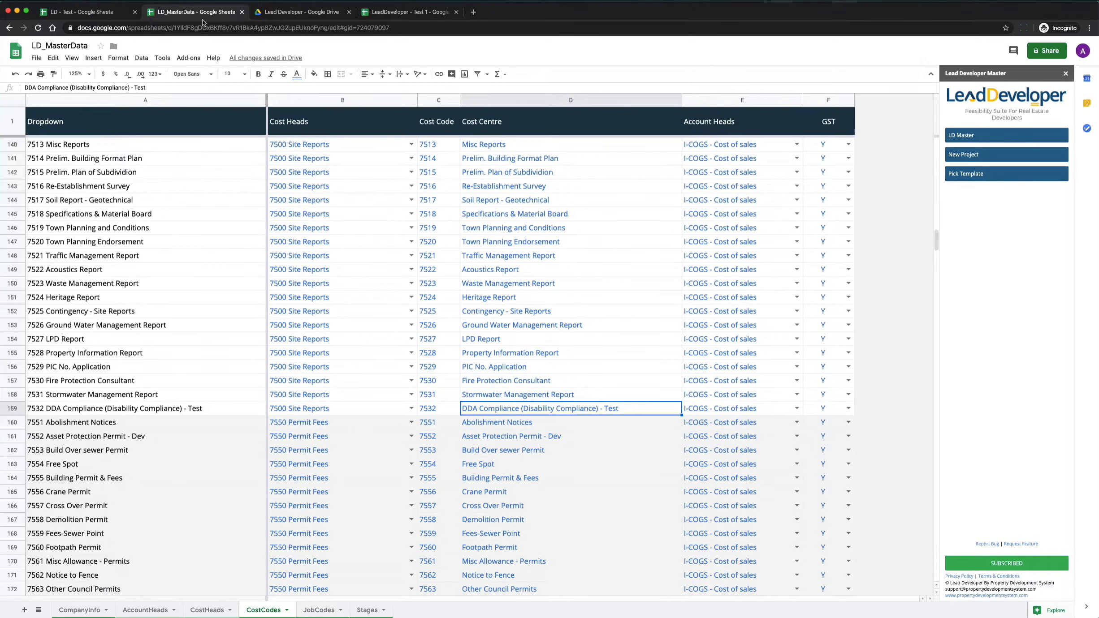
{"action": "left_click", "coordinate": [415, 13]}
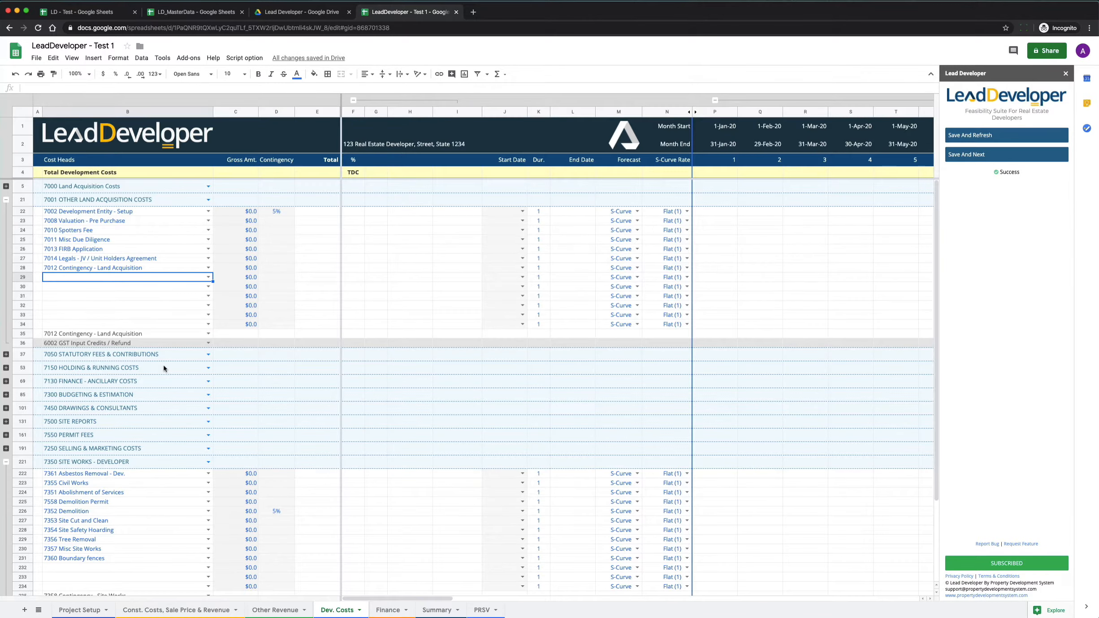
{"action": "left_click", "coordinate": [6, 421]}
{"action": "scroll", "coordinate": [125, 415], "scroll_direction": "down", "scroll_amount": 6}
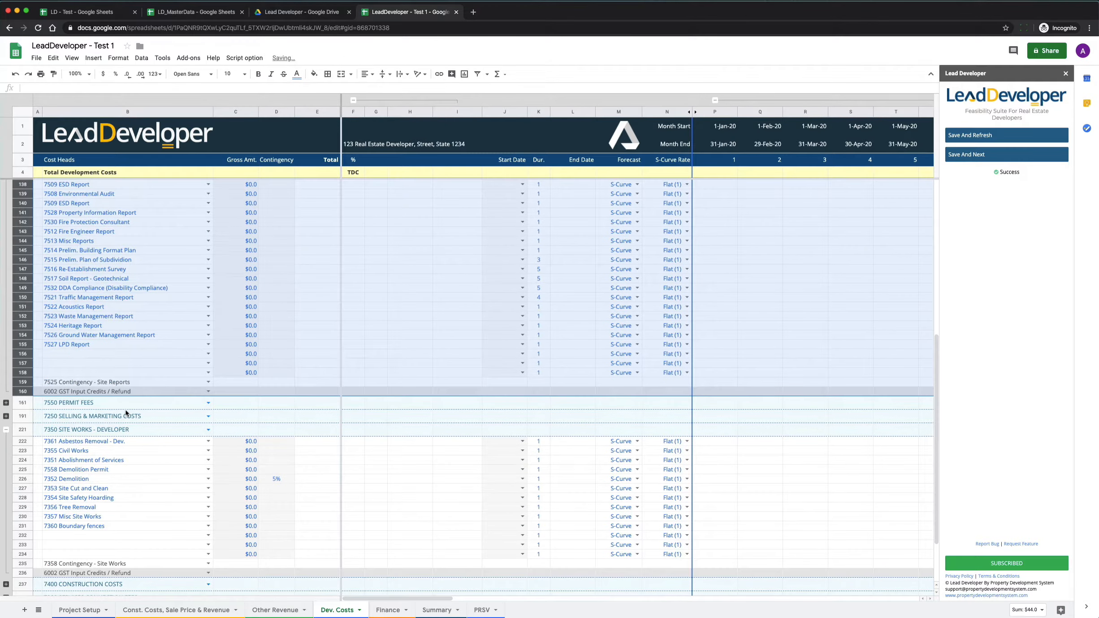
{"action": "left_click", "coordinate": [132, 353]}
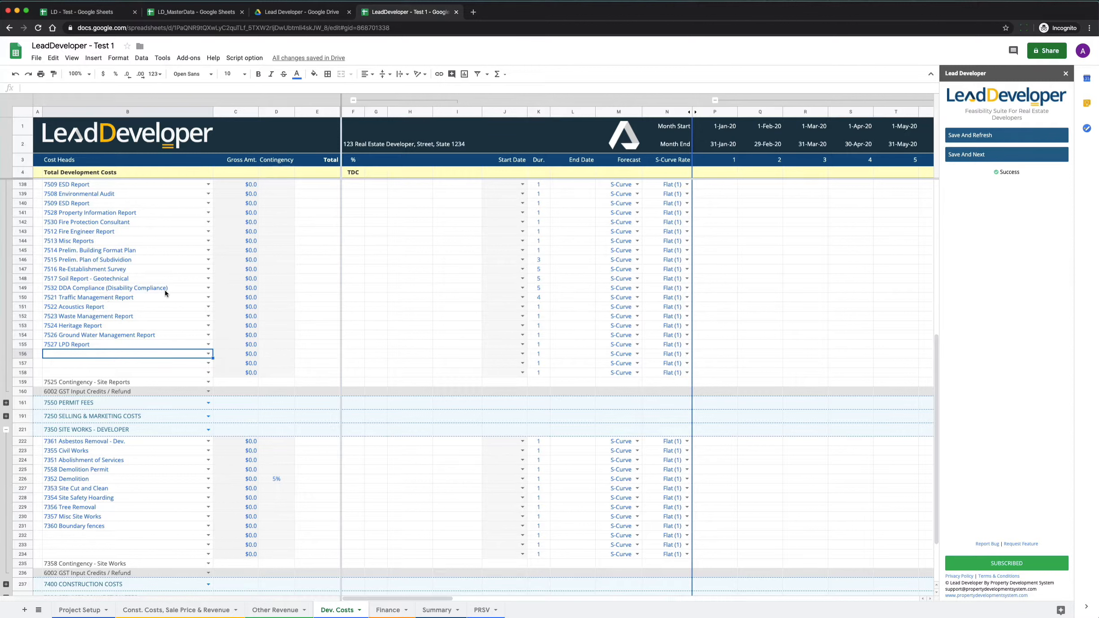
{"action": "left_click", "coordinate": [179, 288]}
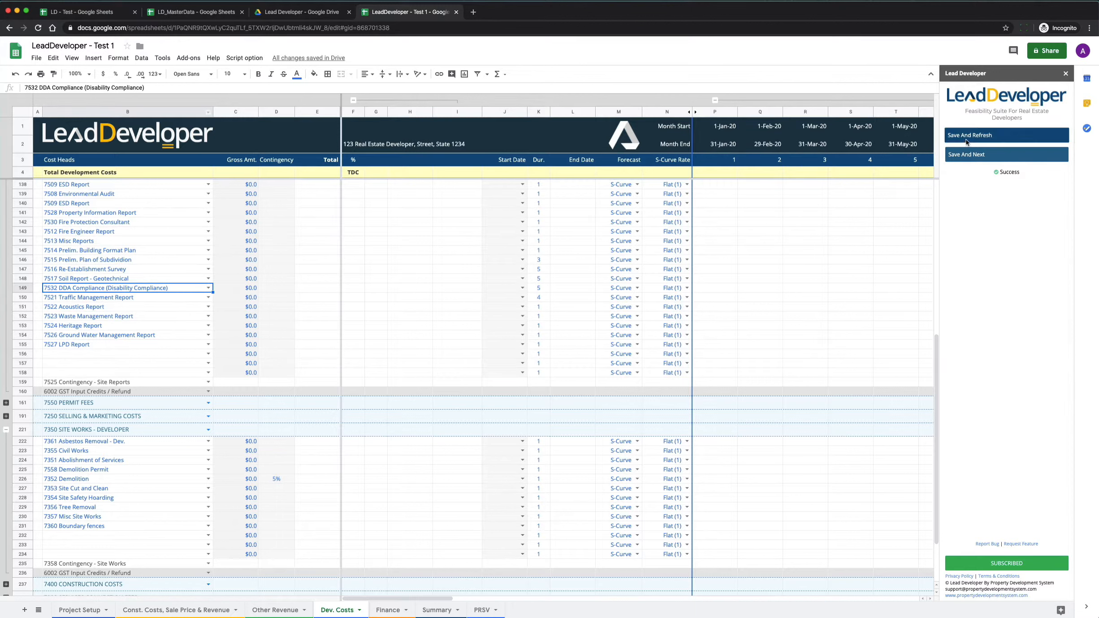
Step: Save and refresh the LeadDeveloper - Test 1 project, and compare its 7532 entry with row 159 of LD_MasterData
{"action": "left_click", "coordinate": [1006, 135]}
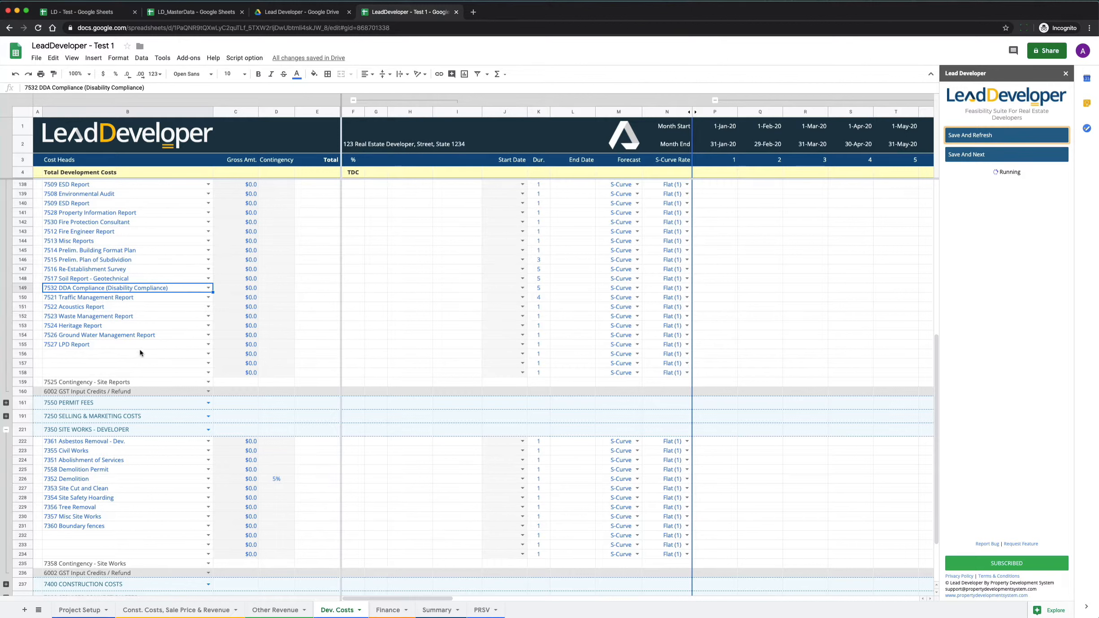
{"action": "left_click", "coordinate": [126, 354]}
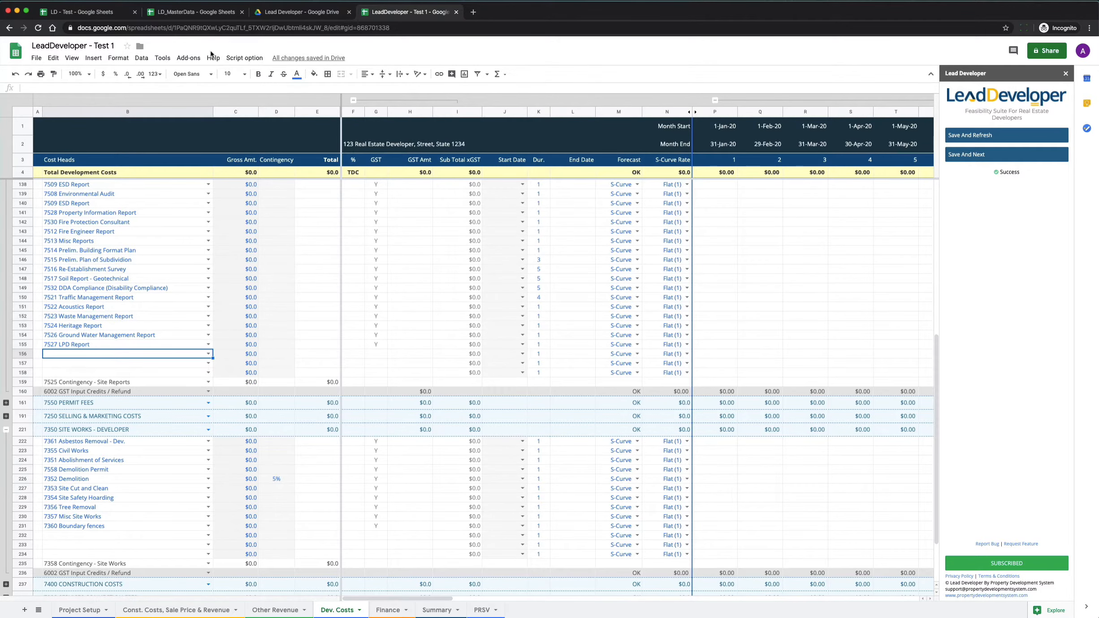
{"action": "left_click", "coordinate": [190, 18]}
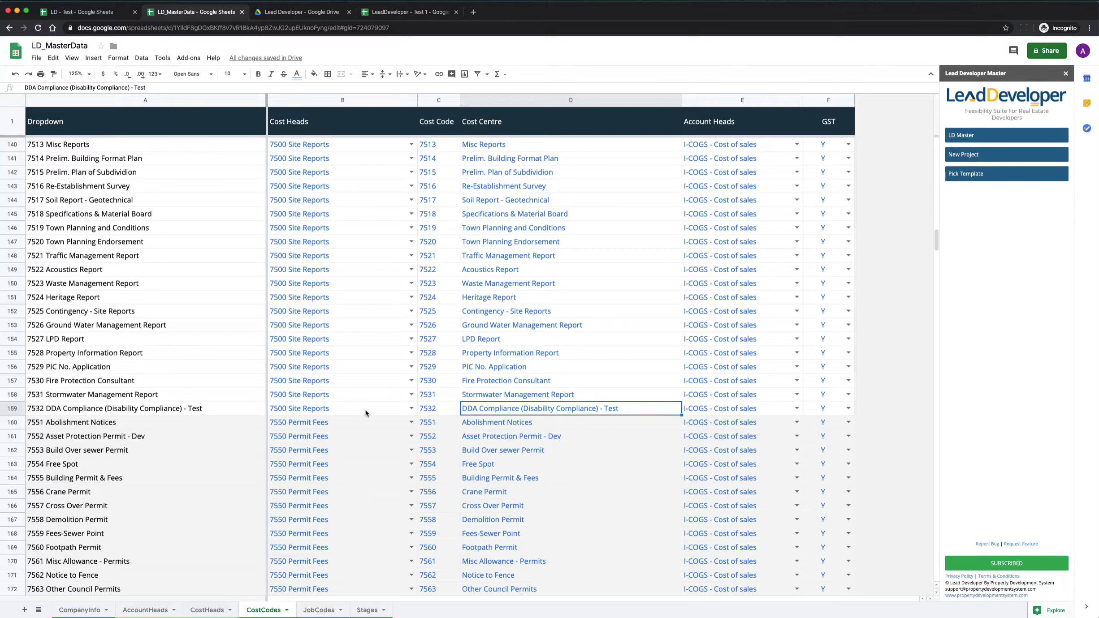
{"action": "left_click", "coordinate": [409, 16]}
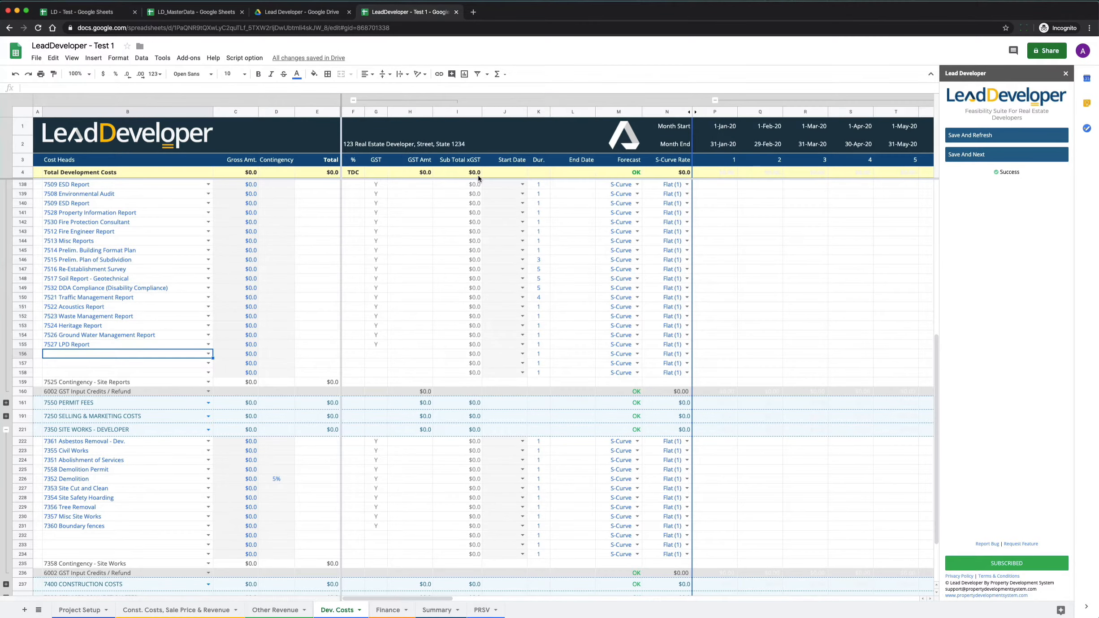
Step: Try setting the cost code in row 149 to "7532 DDA Compliance (Disability Compliance) - Test", and undo that change
{"action": "left_click", "coordinate": [145, 290]}
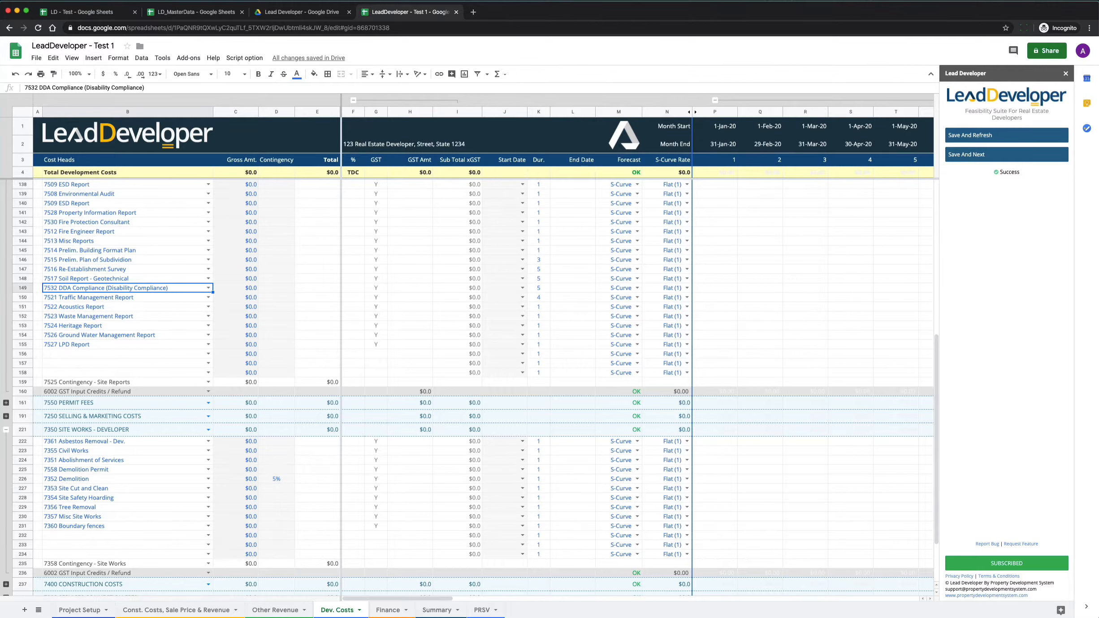
{"action": "type", "text": "7532"}
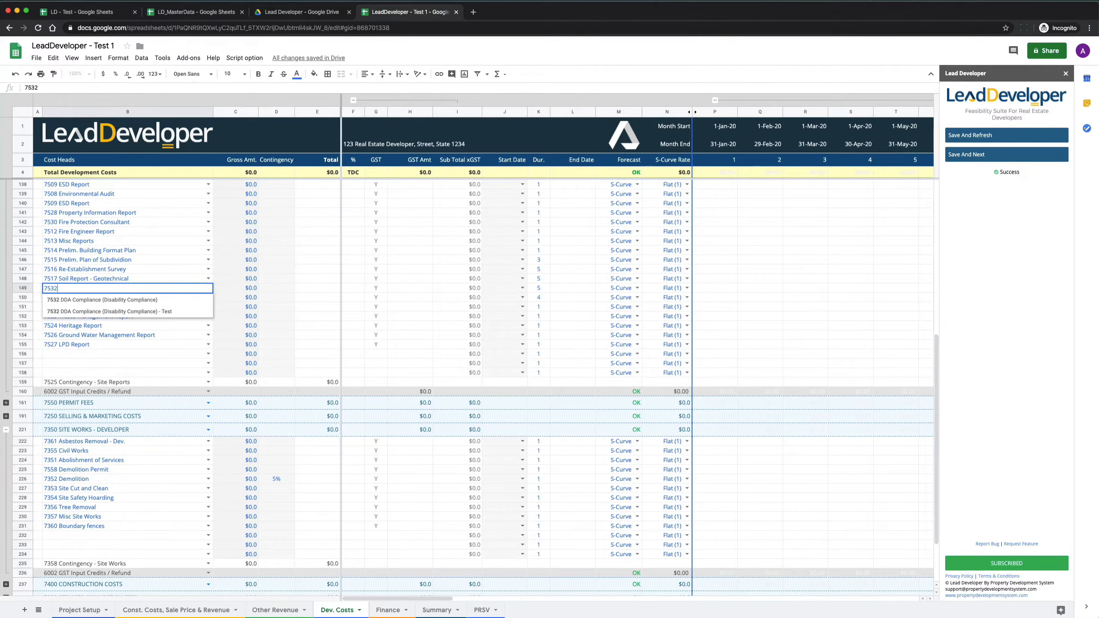
{"action": "key", "text": "Down"}
{"action": "key", "text": "Down"}
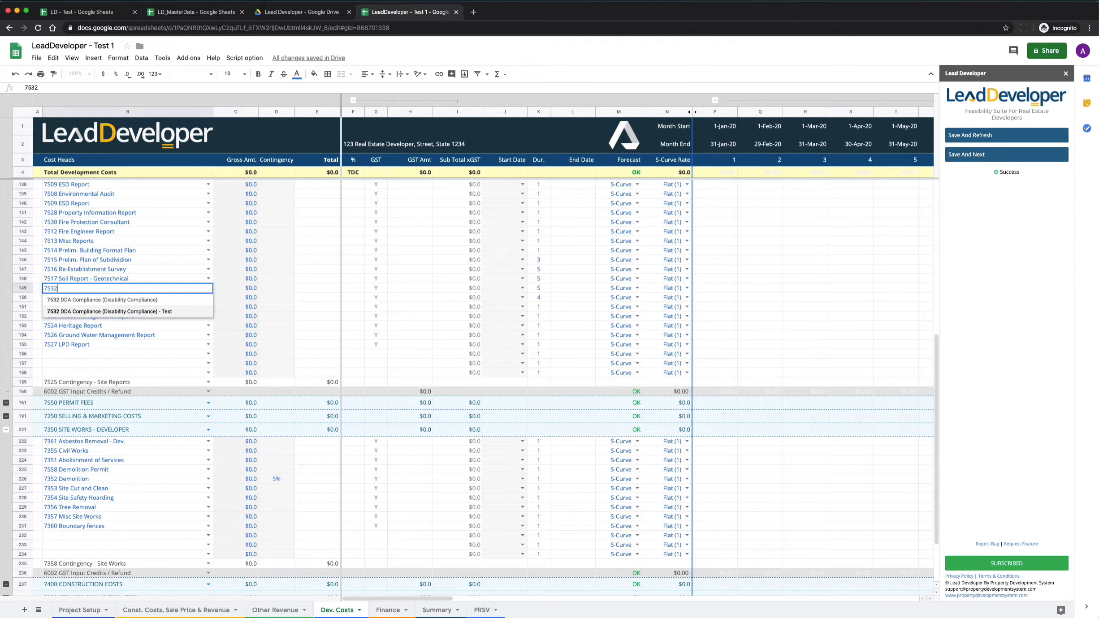
{"action": "key", "text": "Return"}
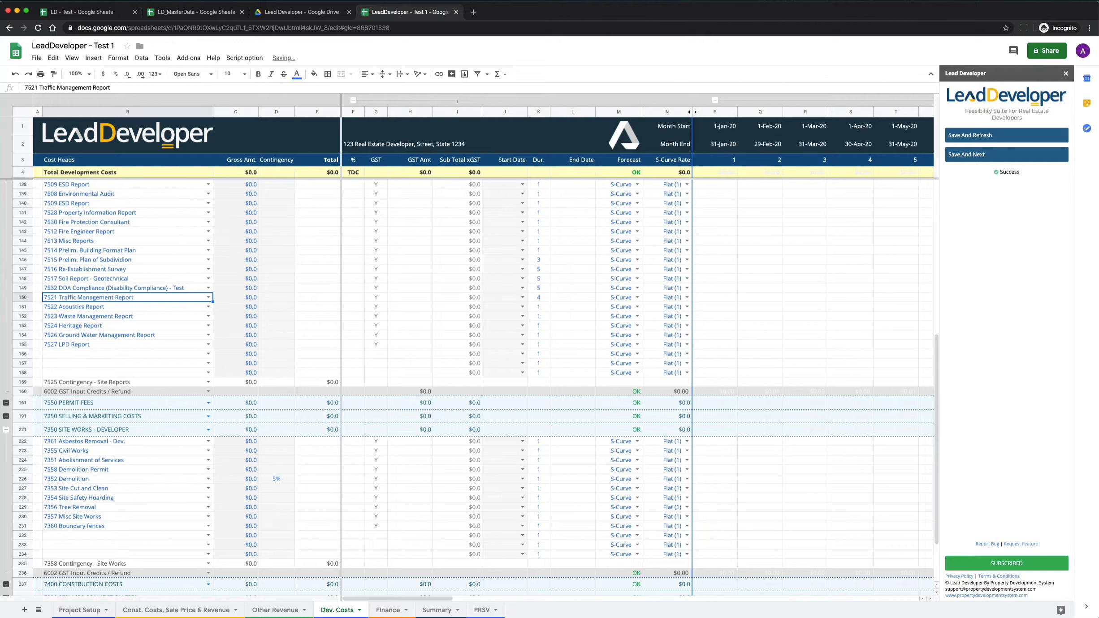
{"action": "key", "text": "super+z"}
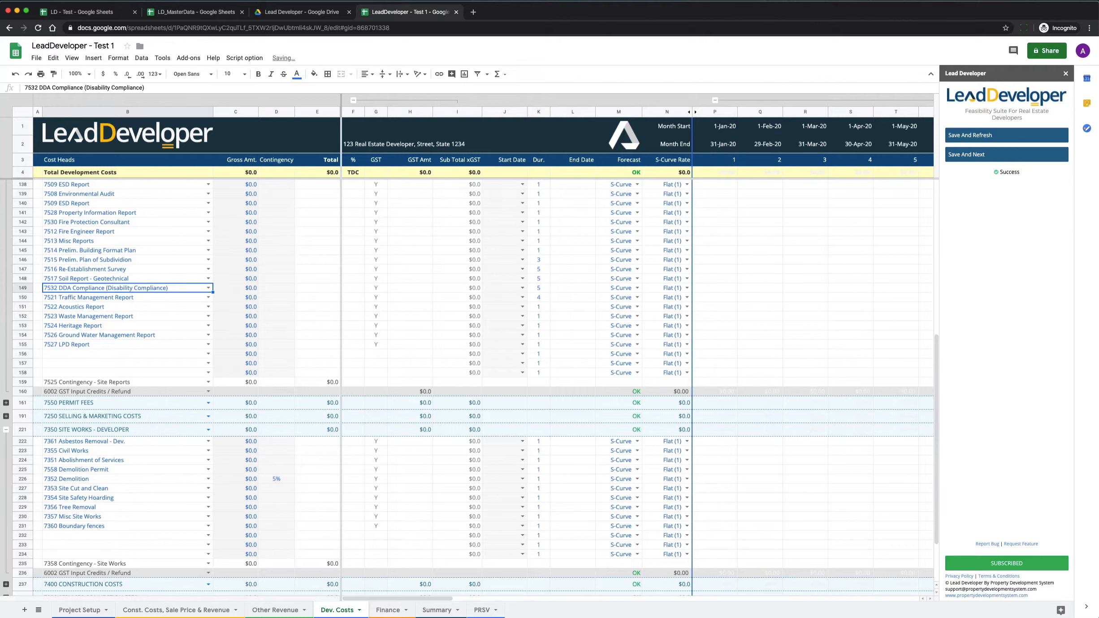
Step: Return to LD_MasterData and remove " - Test" from the DDA Compliance (Disability Compliance) cost centre of code 7532 in row 159
{"action": "left_click", "coordinate": [190, 13]}
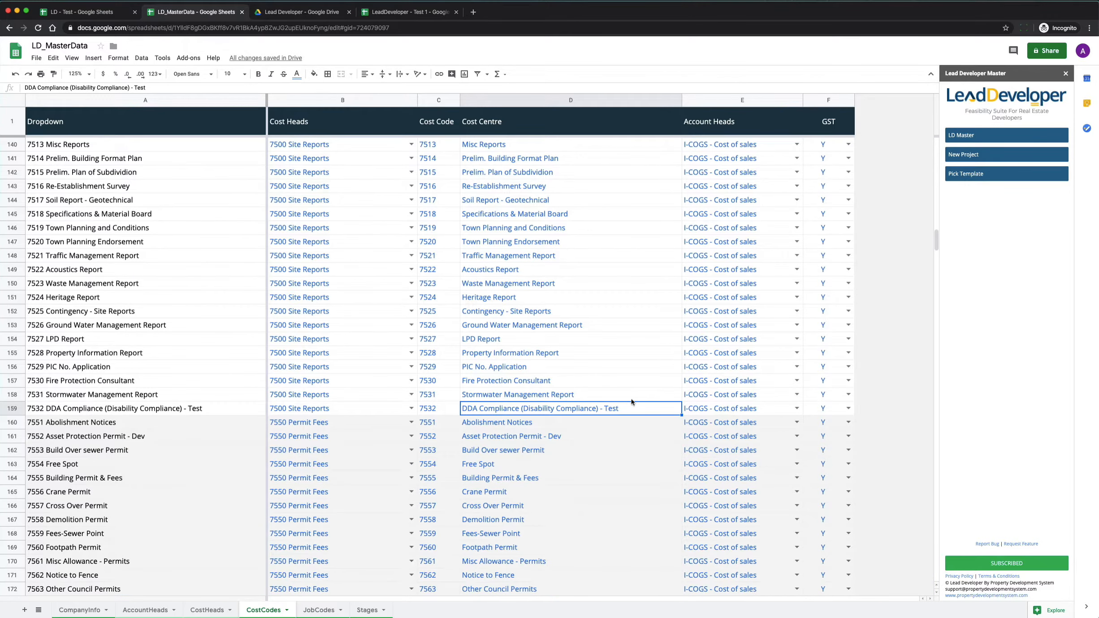
{"action": "double_click", "coordinate": [620, 409]}
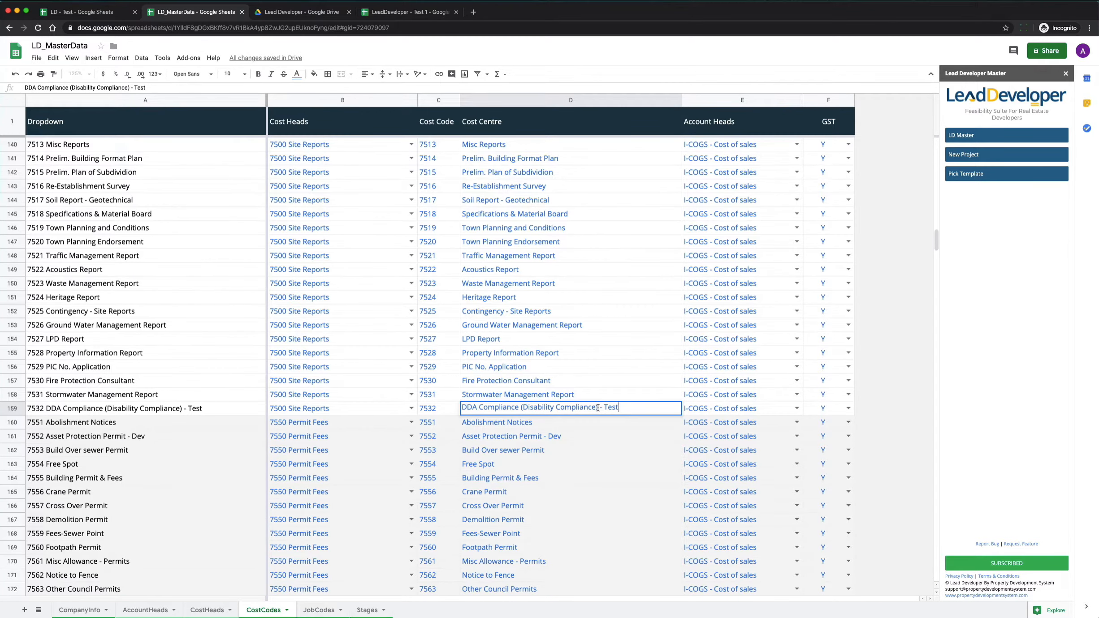
{"action": "key", "text": "shift+Left"}
{"action": "key", "text": "shift+Left"}
{"action": "key", "text": "shift+Left"}
{"action": "key", "text": "shift+Left"}
{"action": "key", "text": "shift+Left"}
{"action": "key", "text": "shift+Left"}
{"action": "key", "text": "shift+Left"}
{"action": "key", "text": "BackSpace"}
{"action": "key", "text": "Return"}
{"action": "key", "text": "Up"}
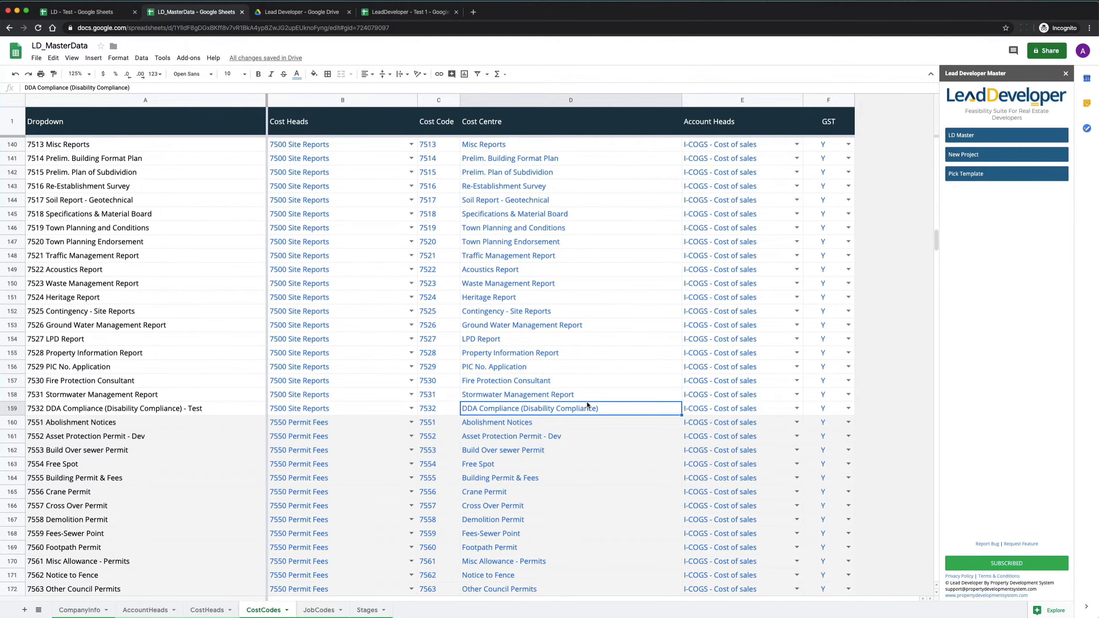
{"action": "scroll", "coordinate": [597, 337], "scroll_direction": "down", "scroll_amount": 3}
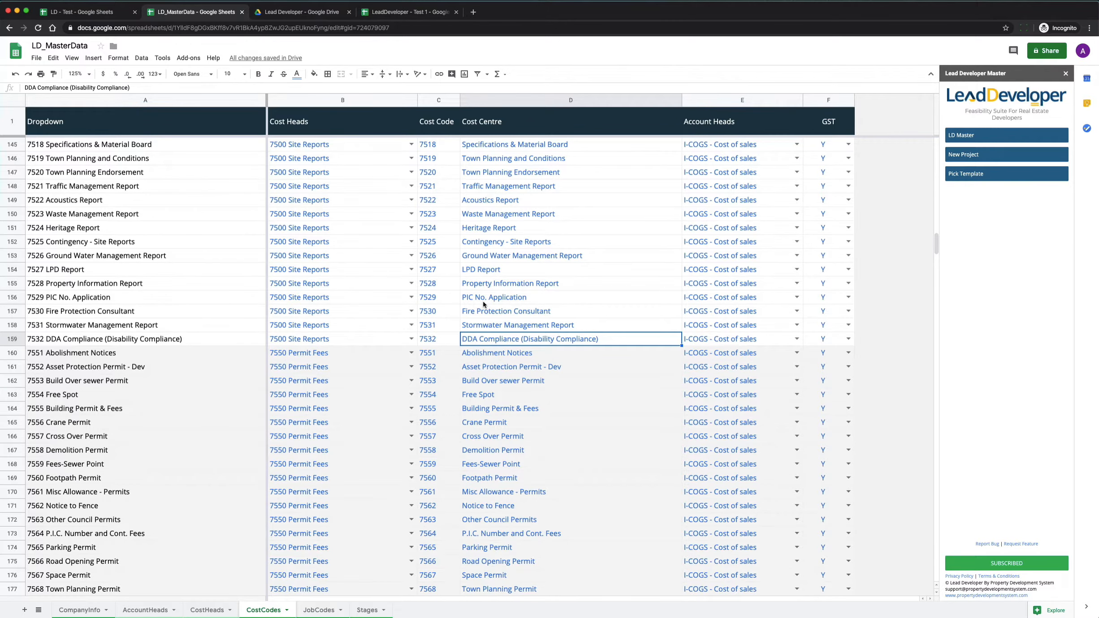
Step: Switch to LeadDeveloper - Test 1 and review the Site Reports and Site Works cost codes in Dev. Costs
{"action": "left_click", "coordinate": [411, 12]}
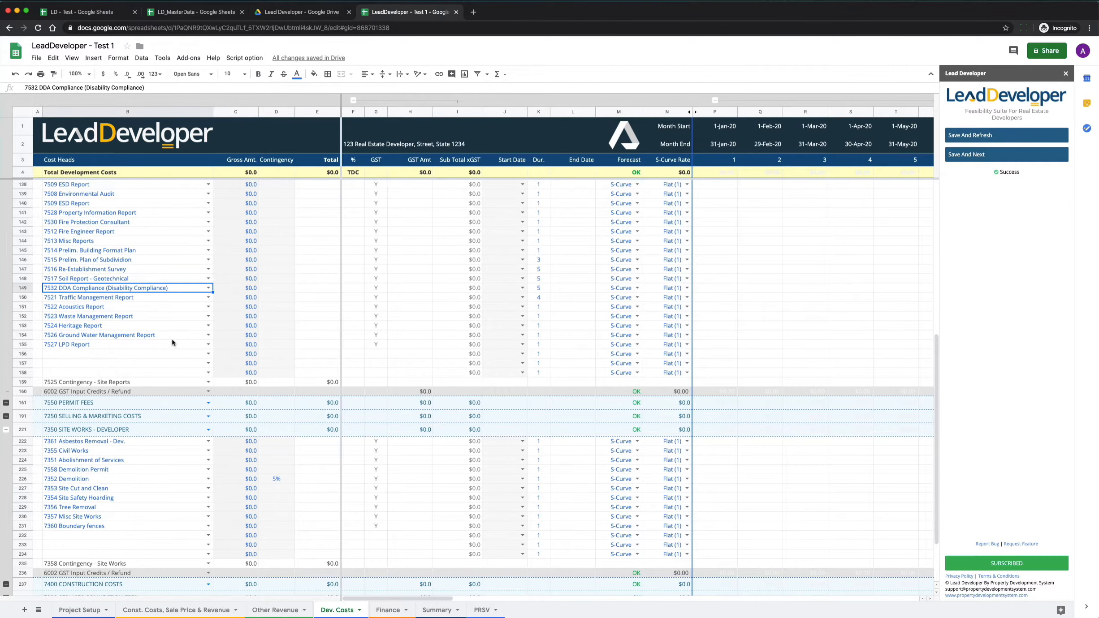
{"action": "scroll", "coordinate": [172, 343], "scroll_direction": "down", "scroll_amount": 3}
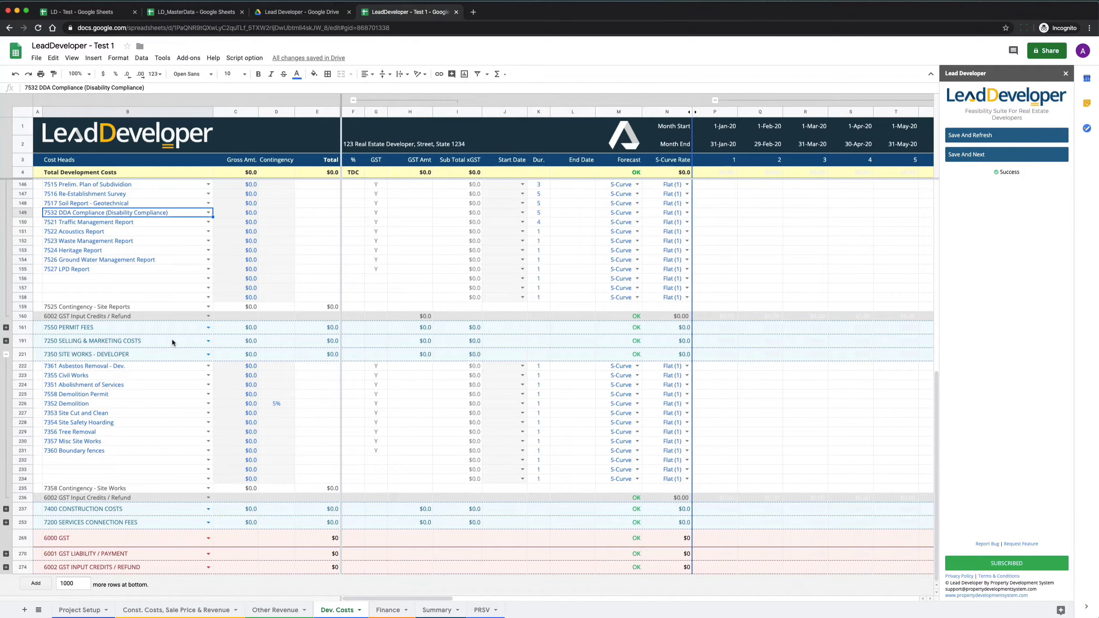
{"action": "left_click", "coordinate": [121, 16]}
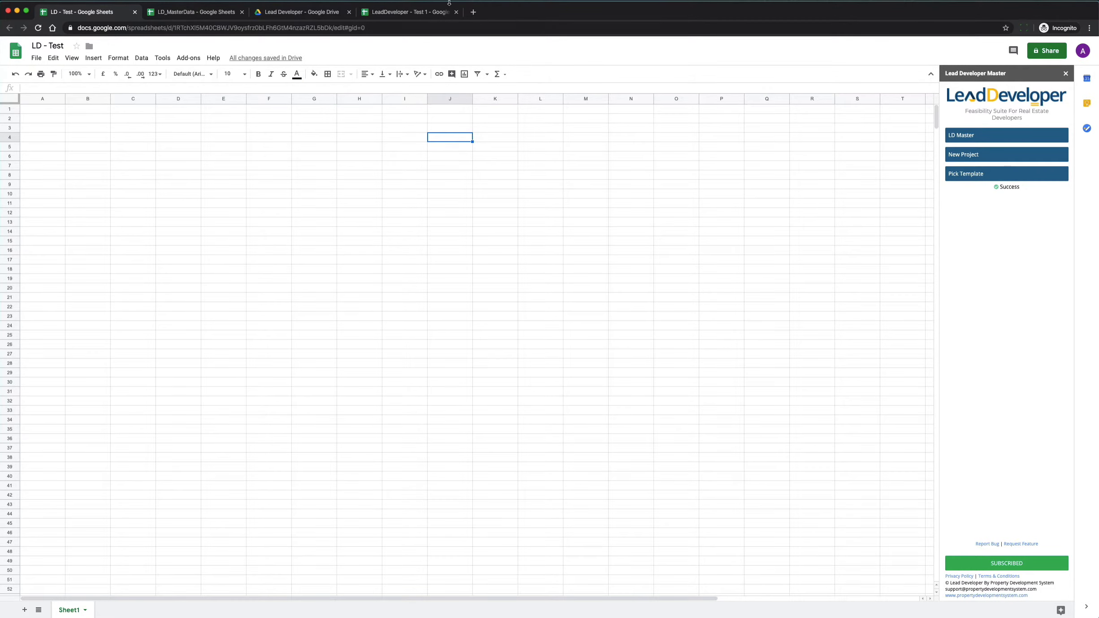
{"action": "left_click", "coordinate": [422, 16]}
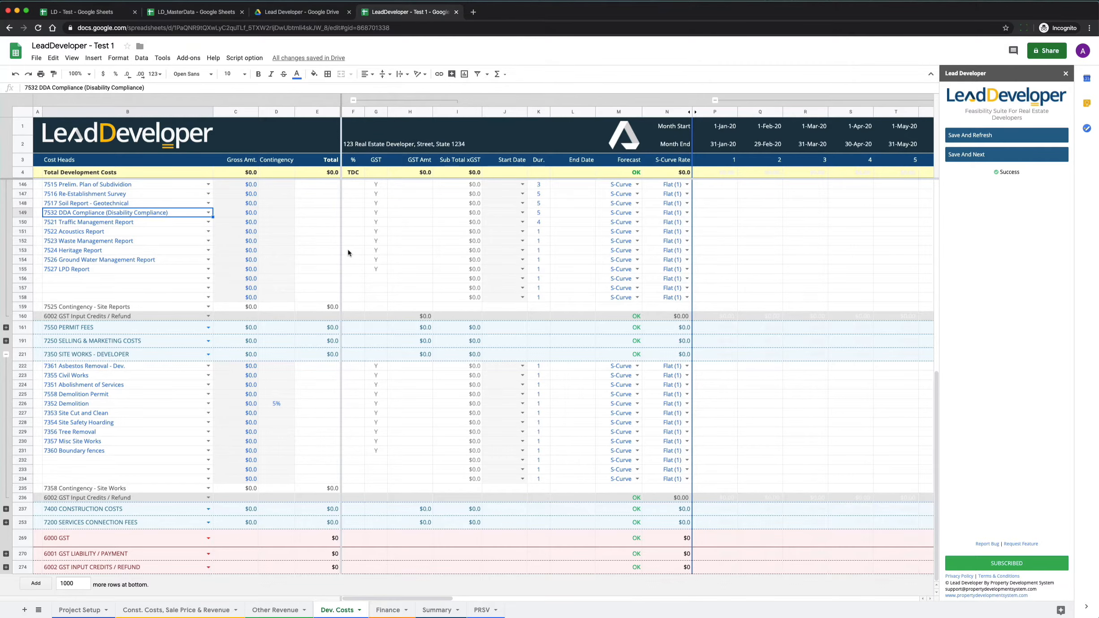
Step: Return to LD_MasterData and examine the Dev. Equity codes 8051 to 8060 and the Loans codes 8071 to 8129 in CostCodes
{"action": "left_click", "coordinate": [197, 14]}
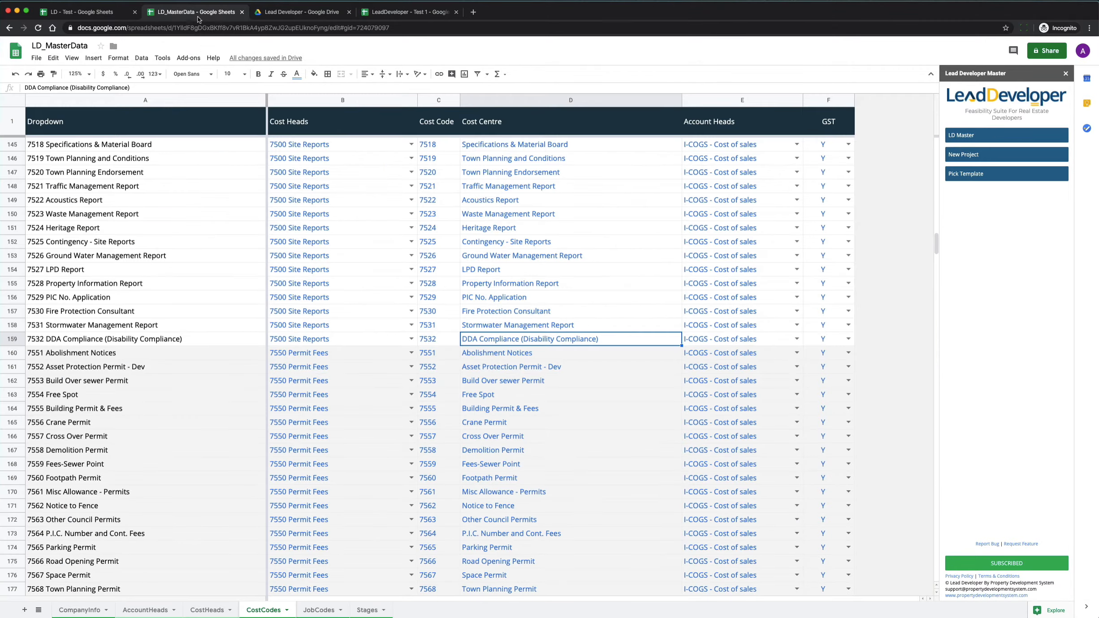
{"action": "scroll", "coordinate": [450, 353], "scroll_direction": "down", "scroll_amount": 20}
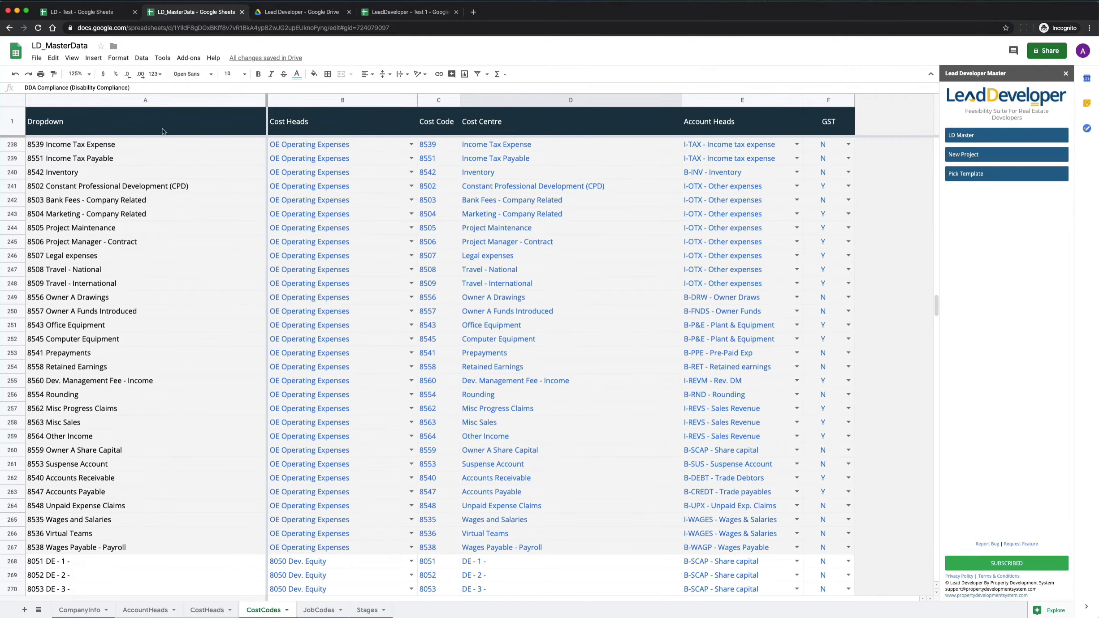
{"action": "scroll", "coordinate": [69, 322], "scroll_direction": "down", "scroll_amount": 10}
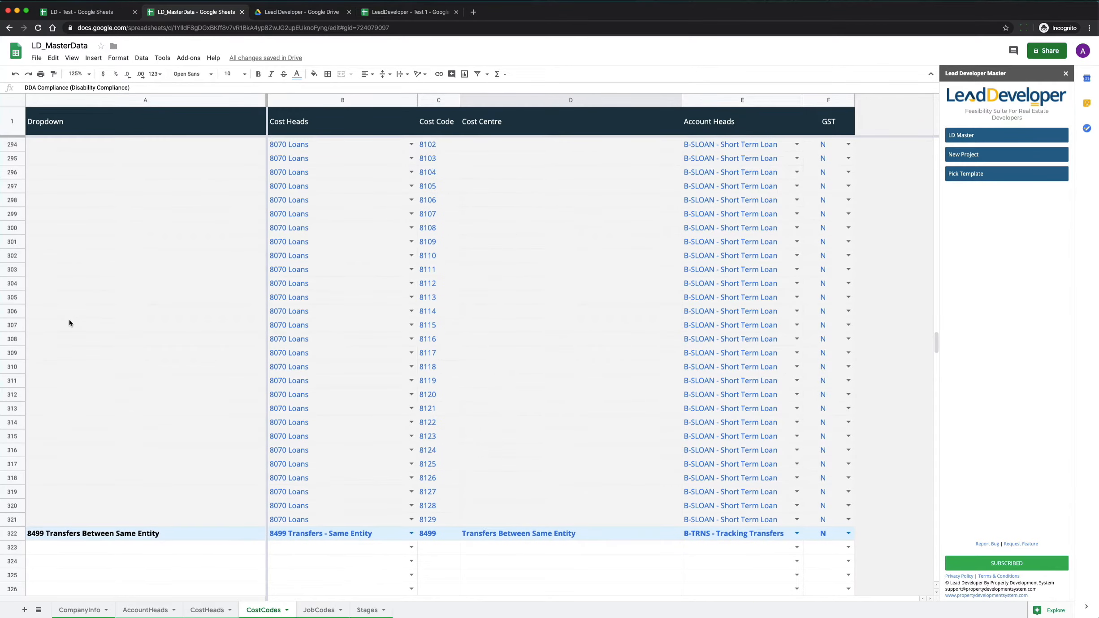
{"action": "scroll", "coordinate": [69, 319], "scroll_direction": "up", "scroll_amount": 7}
{"action": "scroll", "coordinate": [135, 331], "scroll_direction": "down", "scroll_amount": 3}
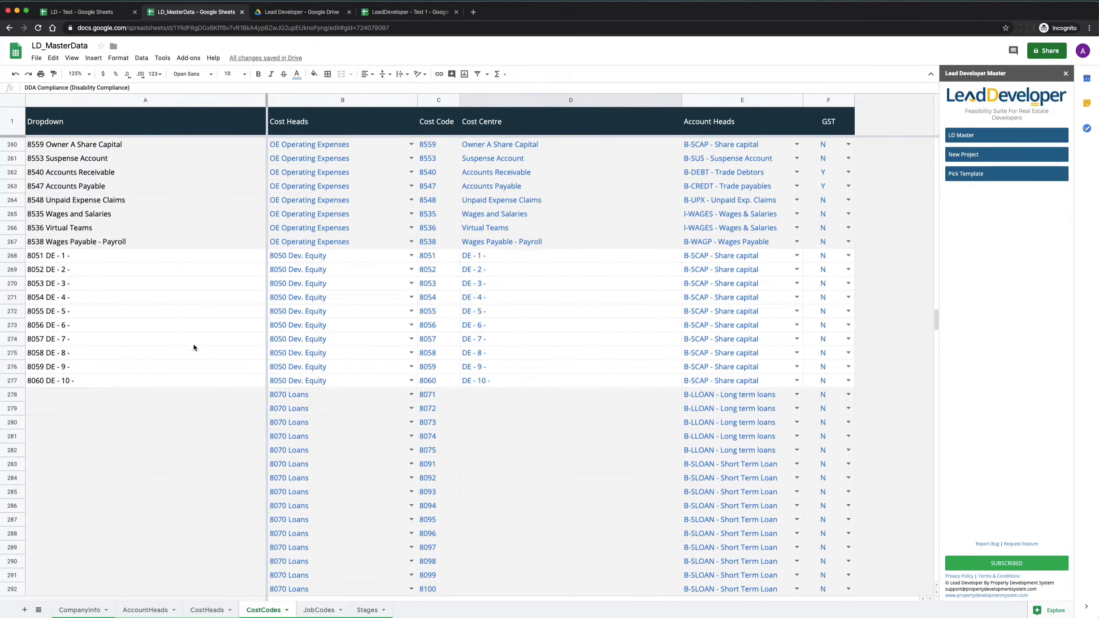
{"action": "left_click", "coordinate": [530, 259]}
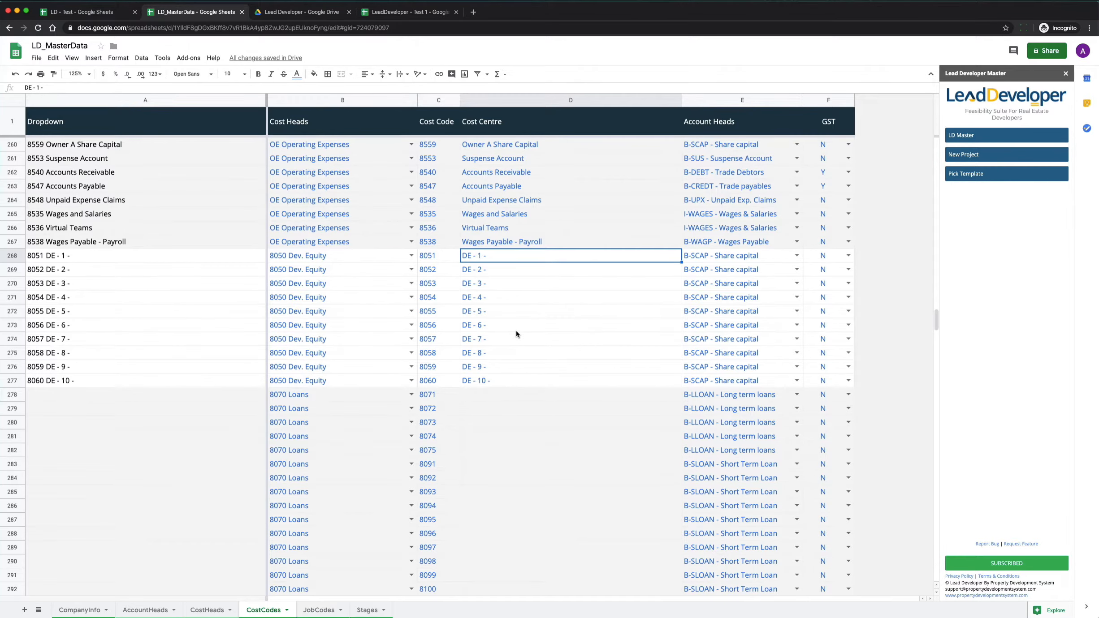
{"action": "scroll", "coordinate": [516, 334], "scroll_direction": "down", "scroll_amount": 3}
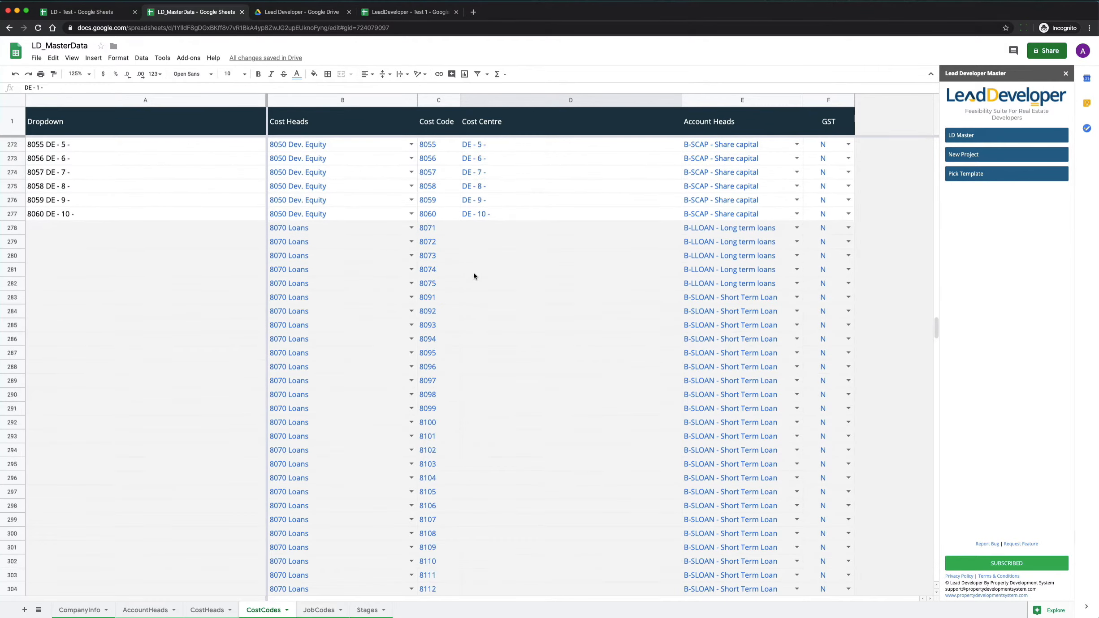
{"action": "scroll", "coordinate": [474, 276], "scroll_direction": "down", "scroll_amount": 8}
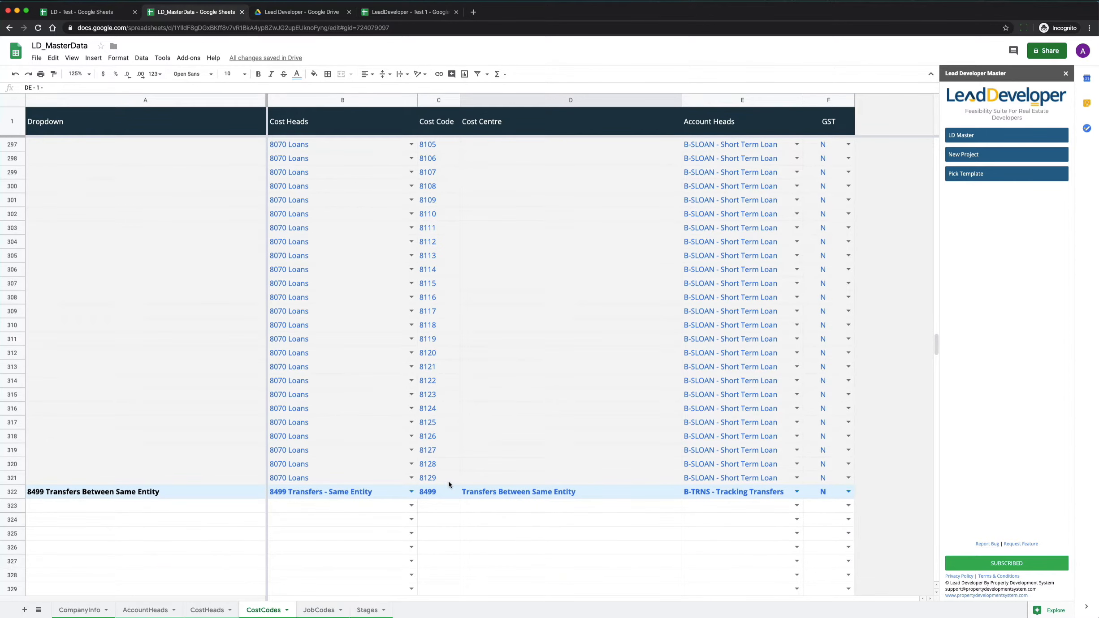
{"action": "left_click", "coordinate": [448, 481]}
{"action": "scroll", "coordinate": [448, 481], "scroll_direction": "up", "scroll_amount": 10}
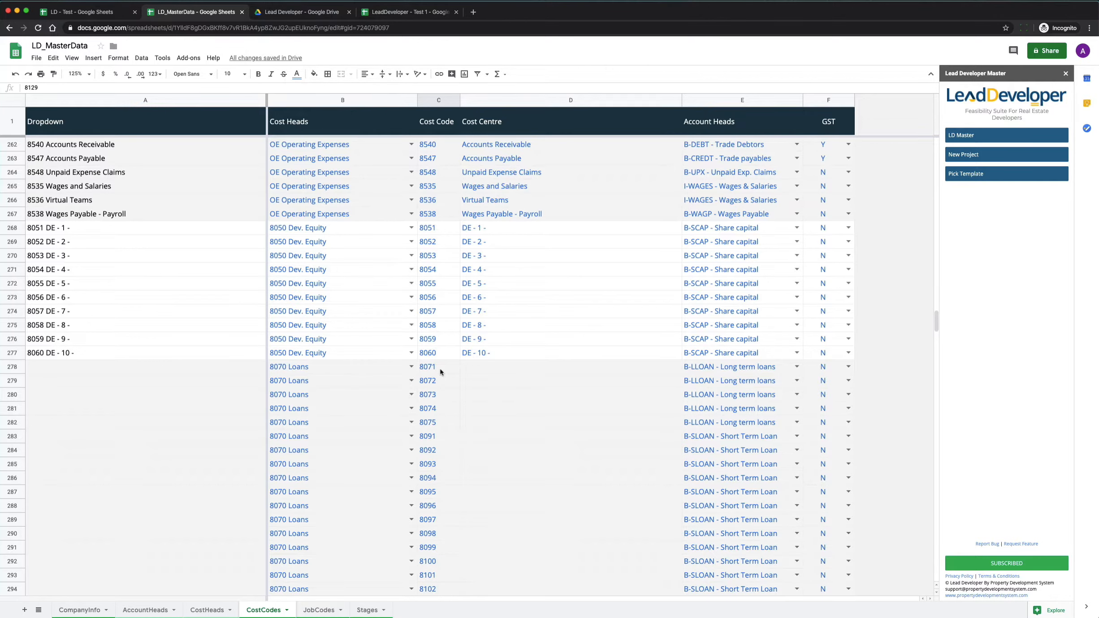
{"action": "scroll", "coordinate": [440, 369], "scroll_direction": "down", "scroll_amount": 10}
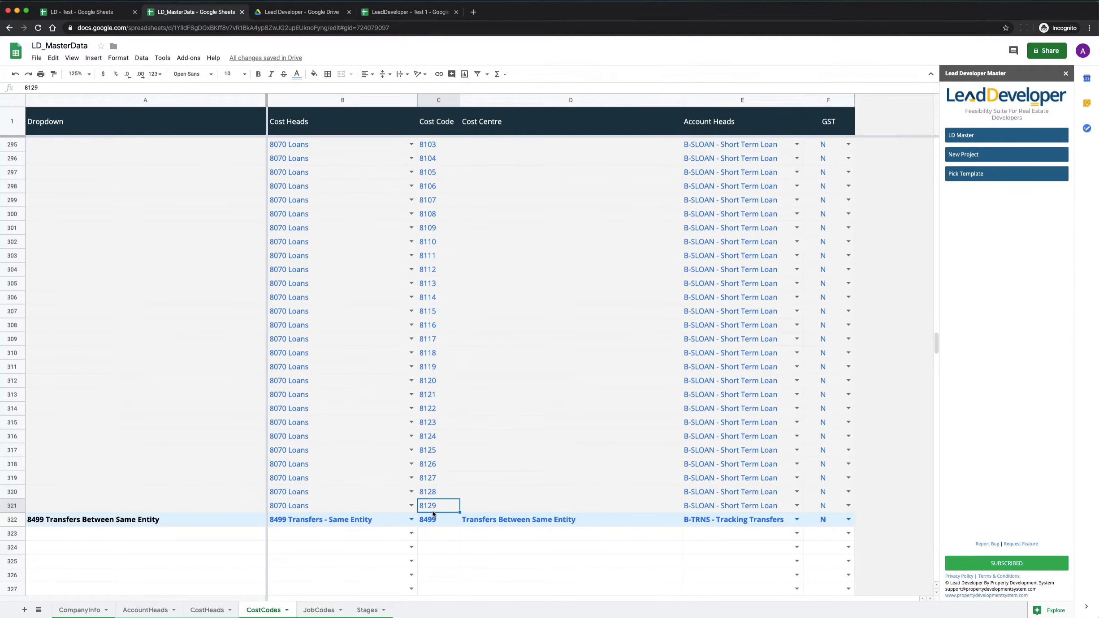
{"action": "scroll", "coordinate": [446, 395], "scroll_direction": "up", "scroll_amount": 10}
Step: Enter "Name of Bank - Line of Credit" as the cost centre of Loans code 8071 in row 278
{"action": "left_click", "coordinate": [502, 381]}
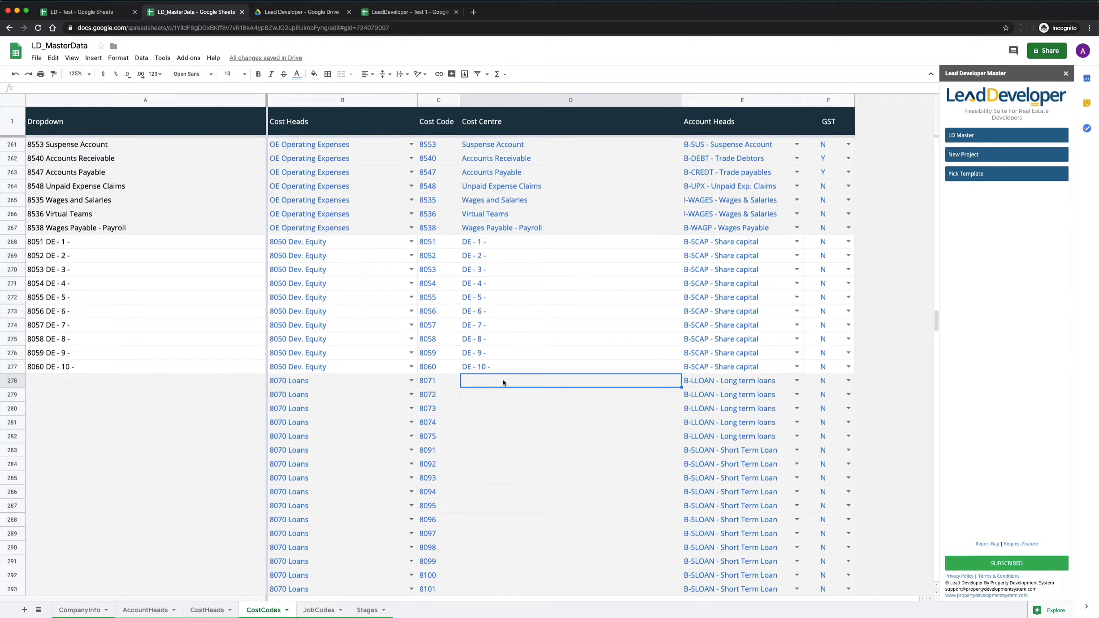
{"action": "type", "text": "Name of Bank"}
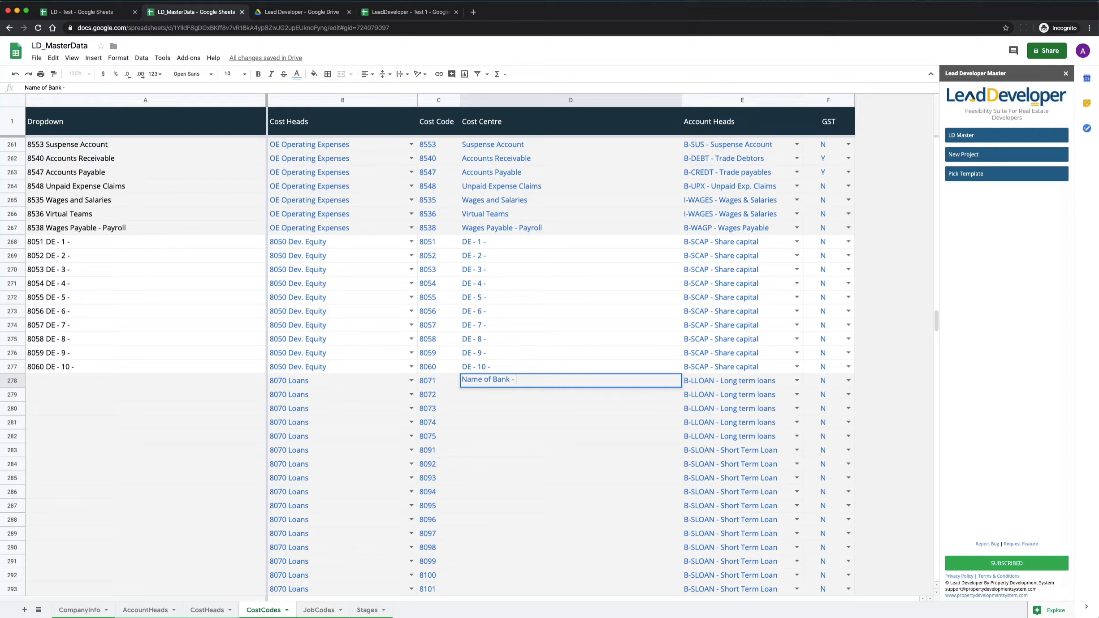
{"action": "type", "text": " - Line of Credit"}
{"action": "key", "text": "Return"}
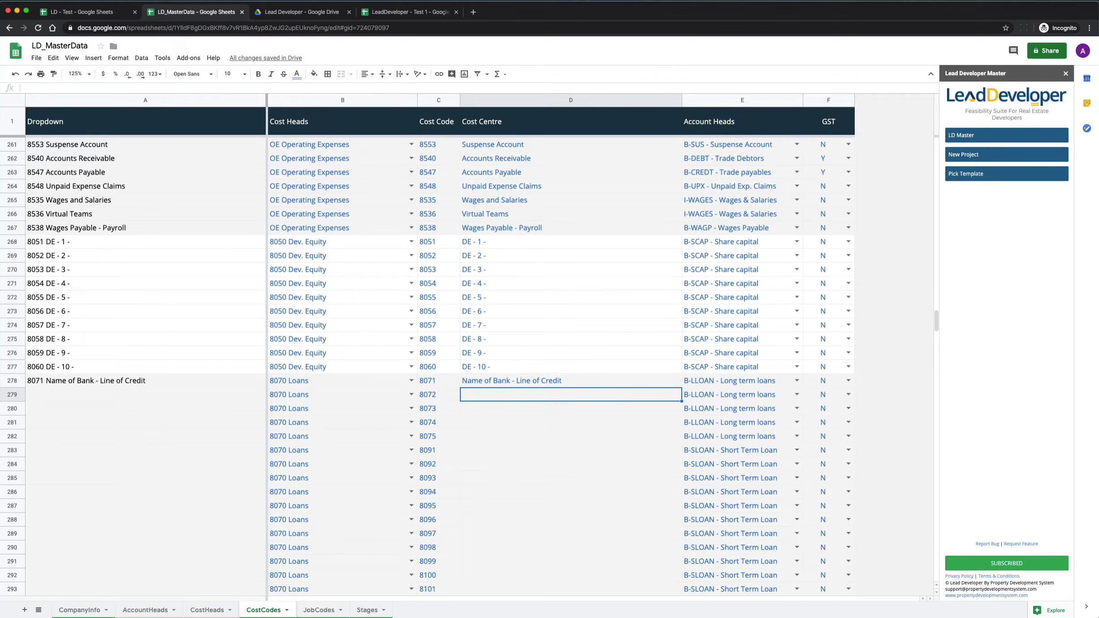
Step: Enter "Loan from The Director" as the cost centre of Loans code 8072 in row 279
{"action": "type", "text": "Loan from he"}
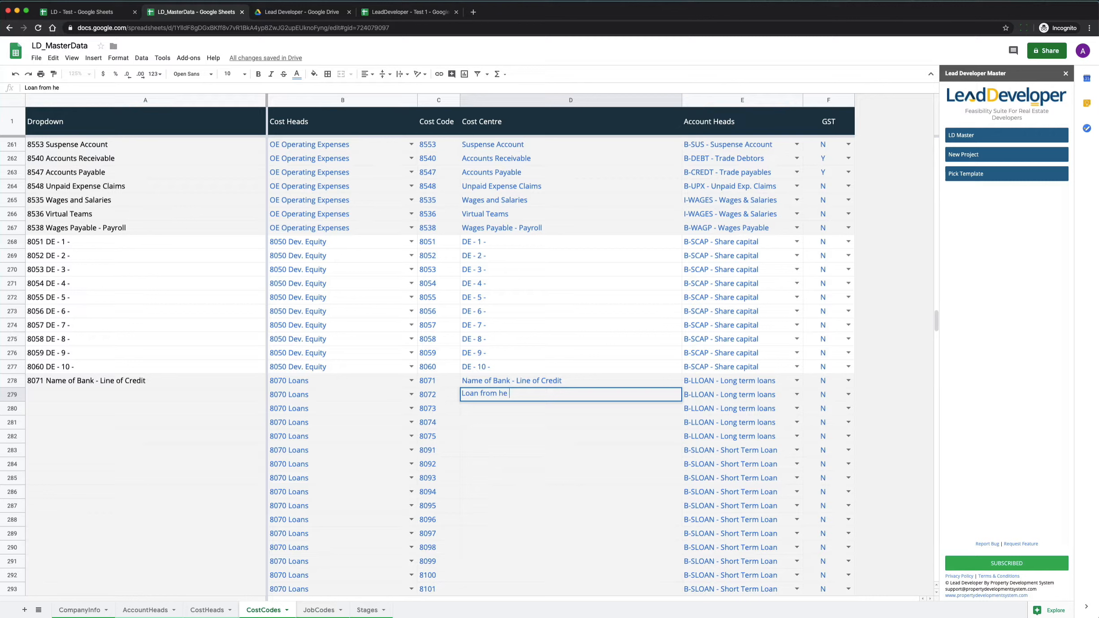
{"action": "key", "text": "BackSpace"}
{"action": "key", "text": "BackSpace"}
{"action": "key", "text": "BackSpace"}
{"action": "type", "text": "The Dirctor"}
{"action": "key", "text": "Left"}
{"action": "key", "text": "Left"}
{"action": "key", "text": "Left"}
{"action": "key", "text": "Left"}
{"action": "type", "text": "e"}
{"action": "key", "text": "Return"}
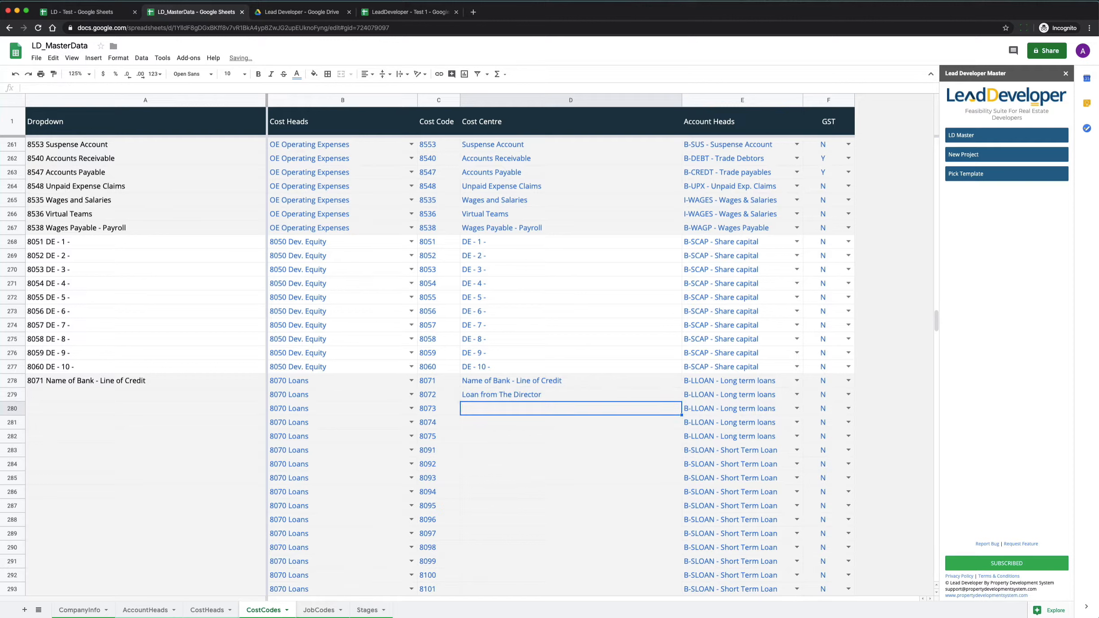
{"action": "key", "text": "Up"}
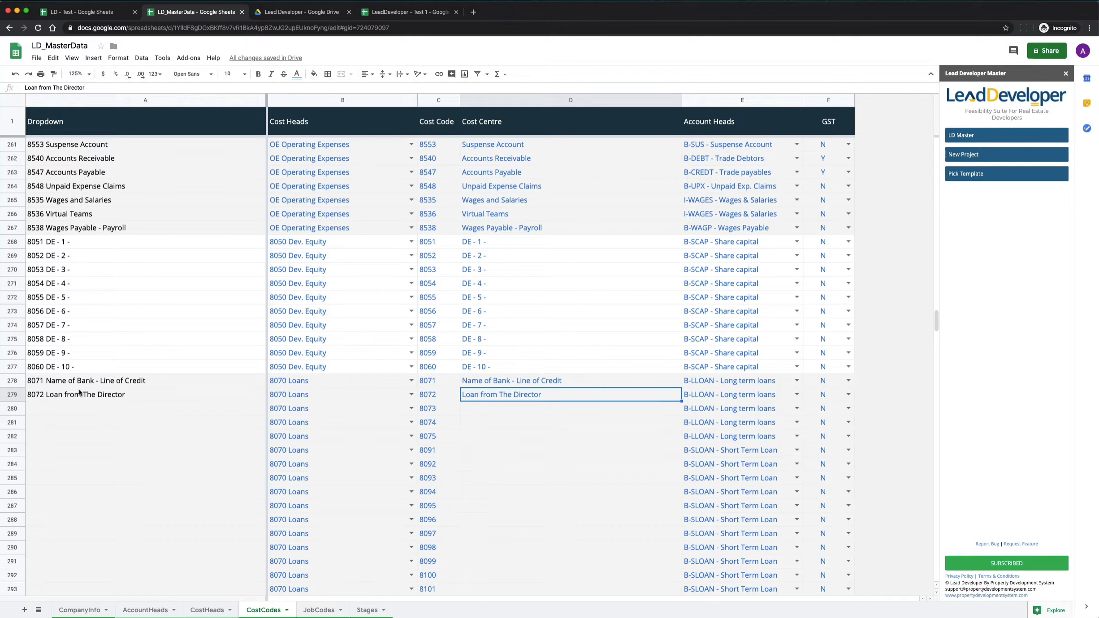
Step: Change the cost centre of Loans code 8072 to "Loan from - Mr XYZ"
{"action": "double_click", "coordinate": [524, 394]}
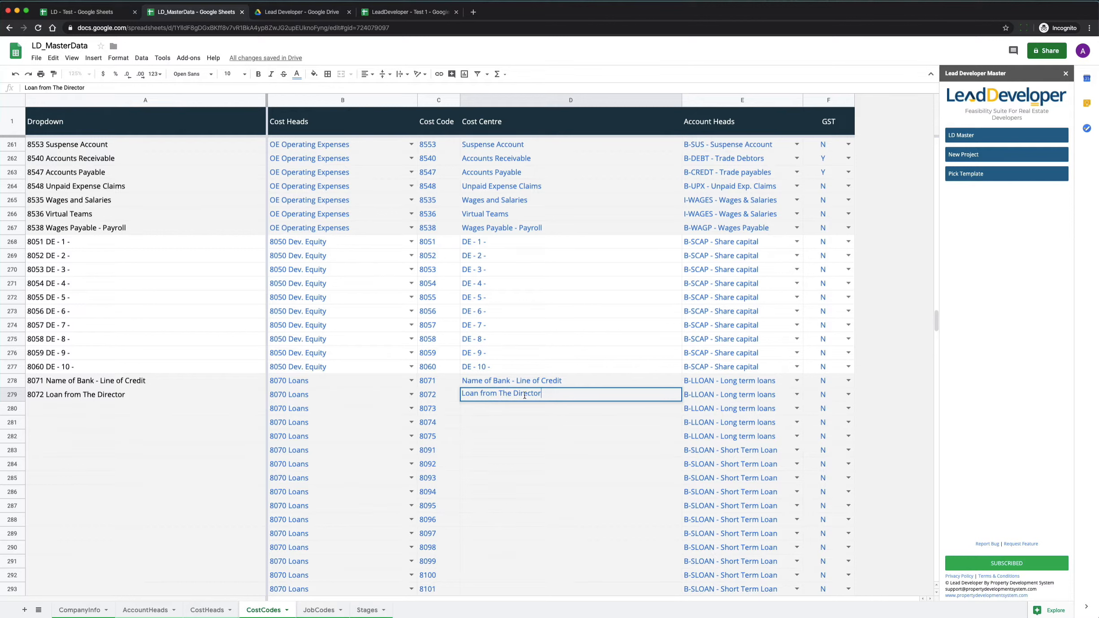
{"action": "left_click_drag", "start_coordinate": [499, 394], "coordinate": [559, 394]}
{"action": "key", "text": "BackSpace"}
{"action": "type", "text": "- Mr XYZ"}
{"action": "key", "text": "Return"}
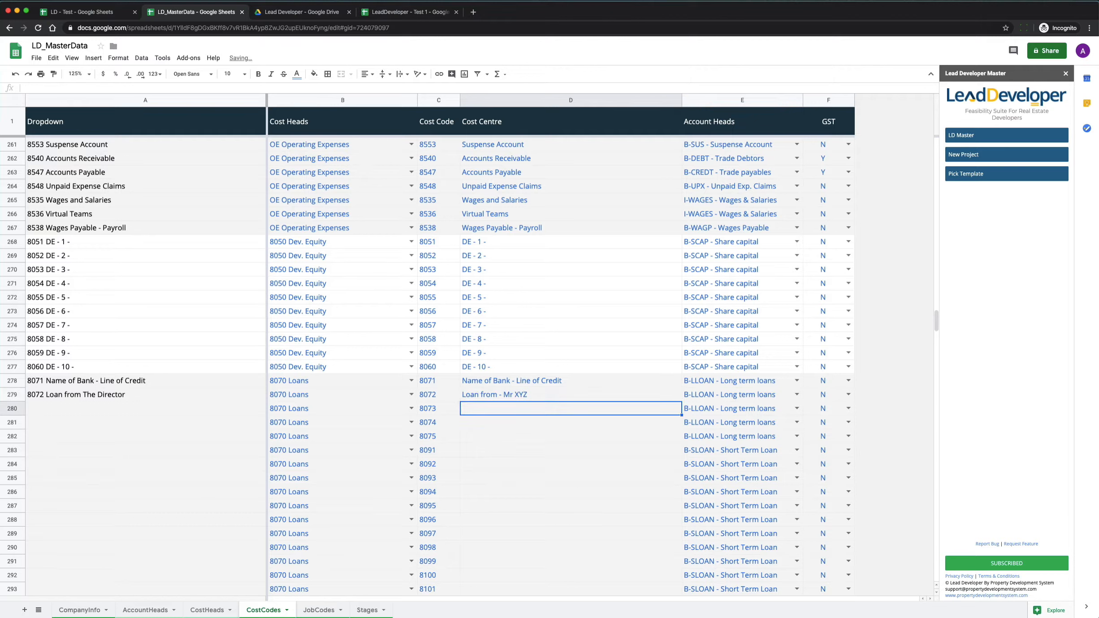
Step: Enter "Loan from - Ms ABC" as the cost centre of Loans code 8073 in row 280
{"action": "type", "text": "Loan "}
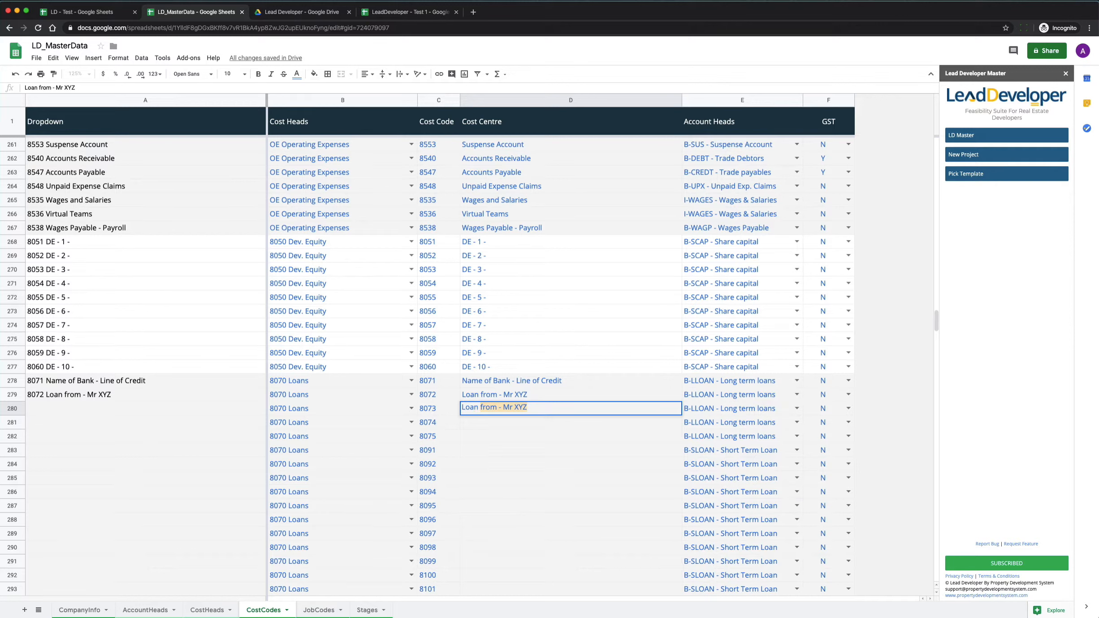
{"action": "type", "text": "from - Ms ABC"}
{"action": "key", "text": "Return"}
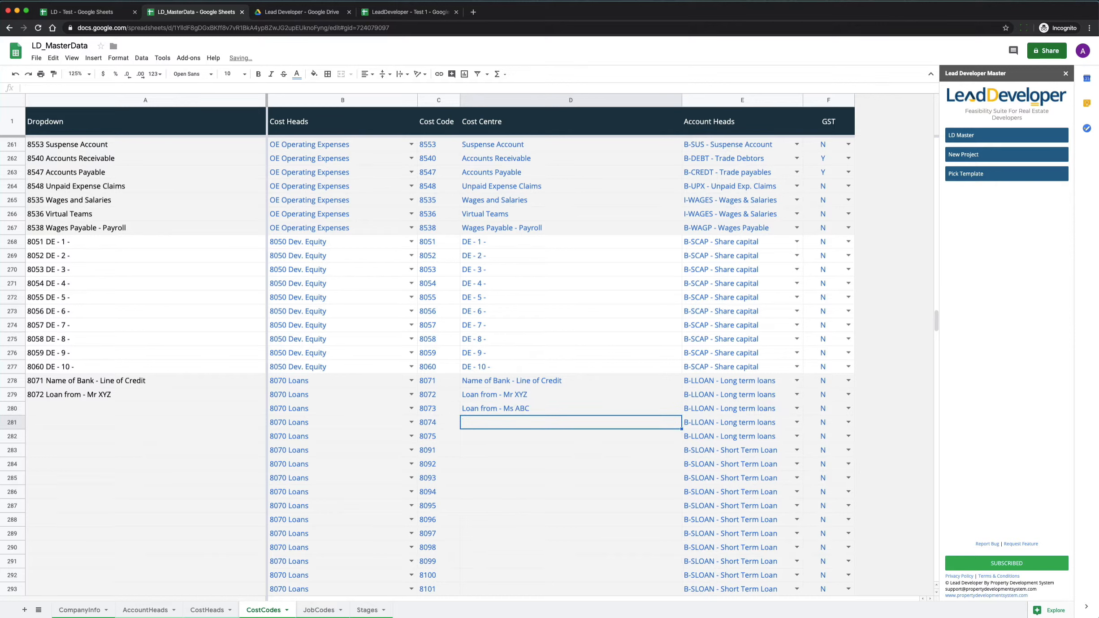
{"action": "key", "text": "Up"}
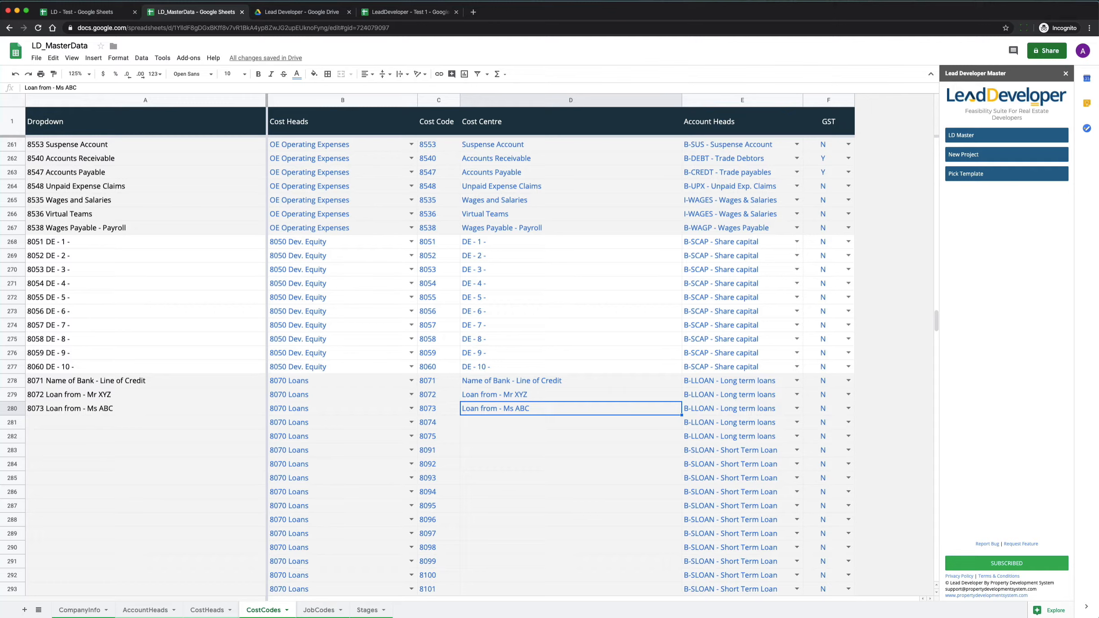
Step: Clear the sample cost centres of Loans codes 8071, 8072 and 8073 in rows 278 to 280
{"action": "scroll", "coordinate": [534, 414], "scroll_direction": "down", "scroll_amount": 20}
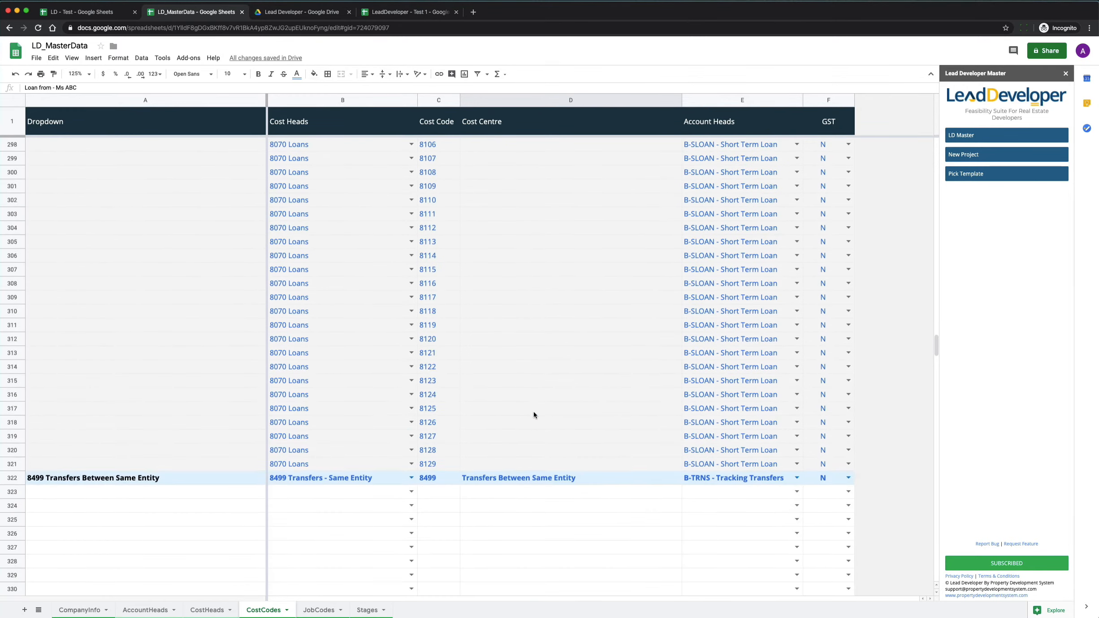
{"action": "scroll", "coordinate": [534, 414], "scroll_direction": "down", "scroll_amount": 5}
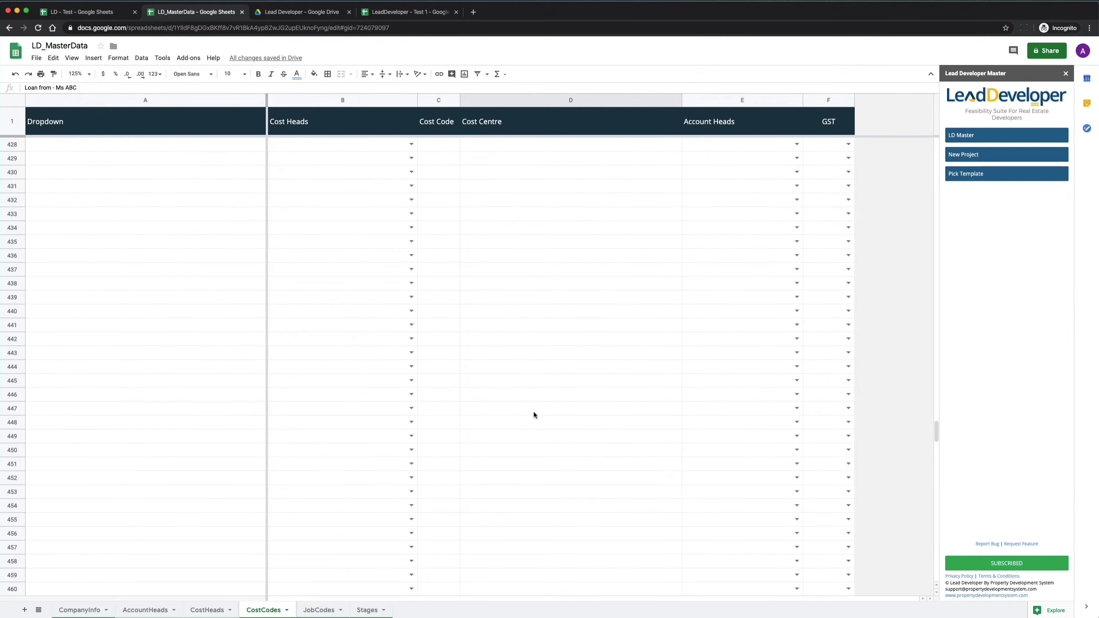
{"action": "scroll", "coordinate": [534, 415], "scroll_direction": "up", "scroll_amount": 20}
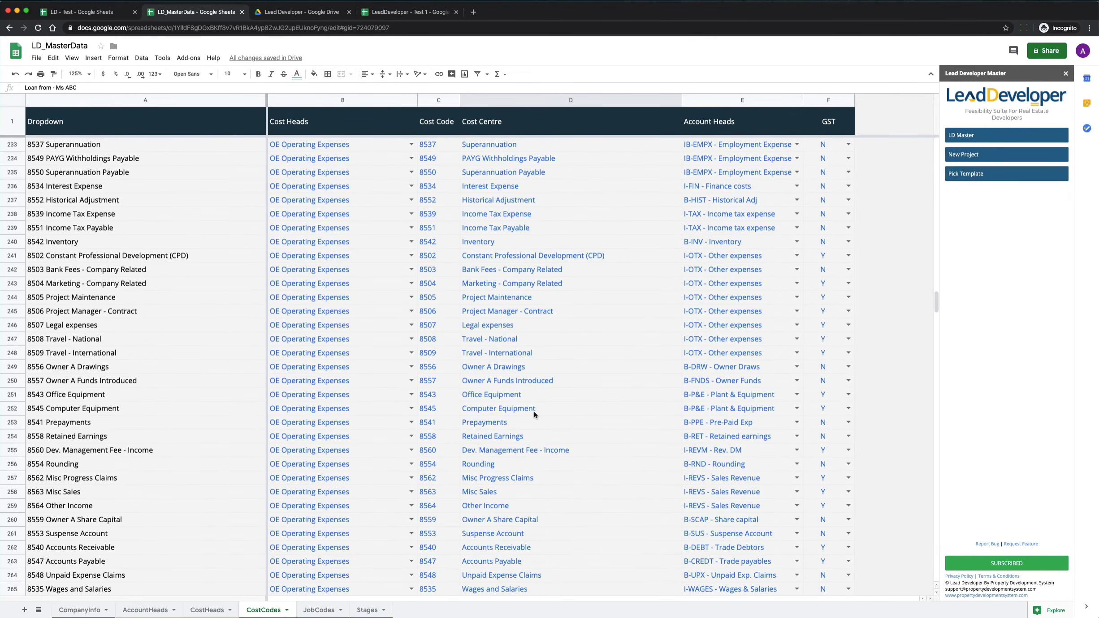
{"action": "scroll", "coordinate": [534, 415], "scroll_direction": "down", "scroll_amount": 3}
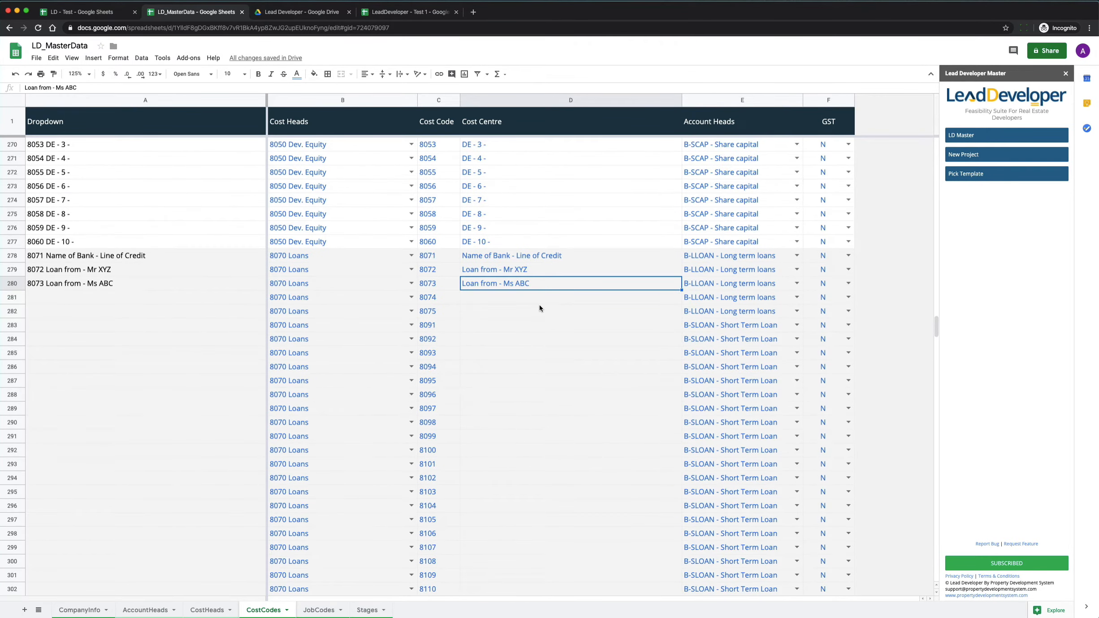
{"action": "left_click_drag", "start_coordinate": [542, 272], "coordinate": [542, 282]}
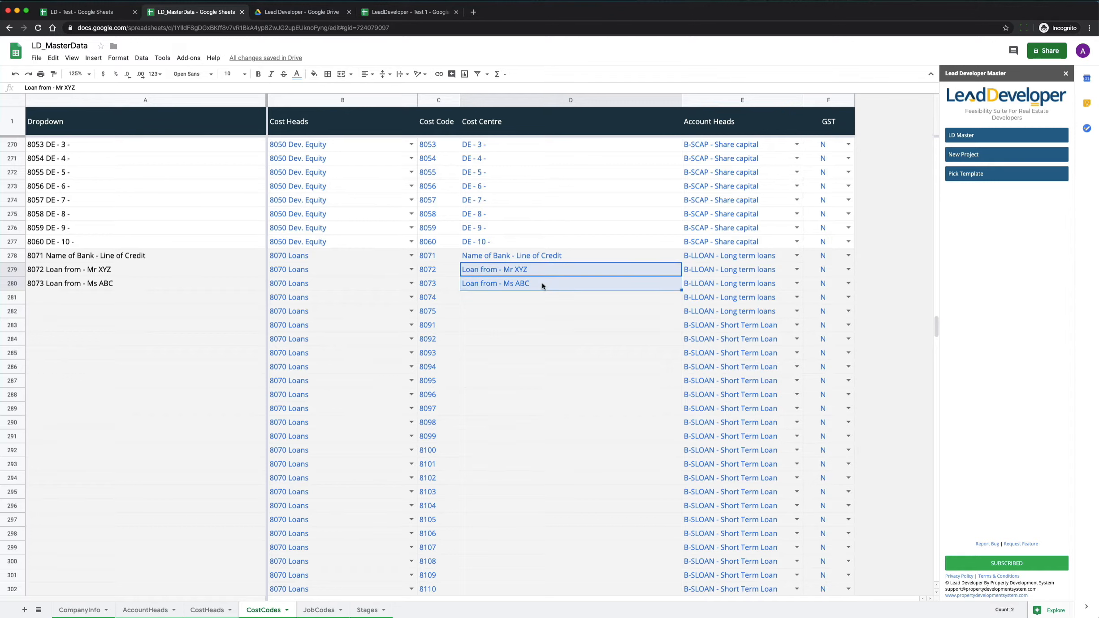
{"action": "key", "text": "Up"}
{"action": "key", "text": "shift+Down"}
{"action": "key", "text": "shift+Down"}
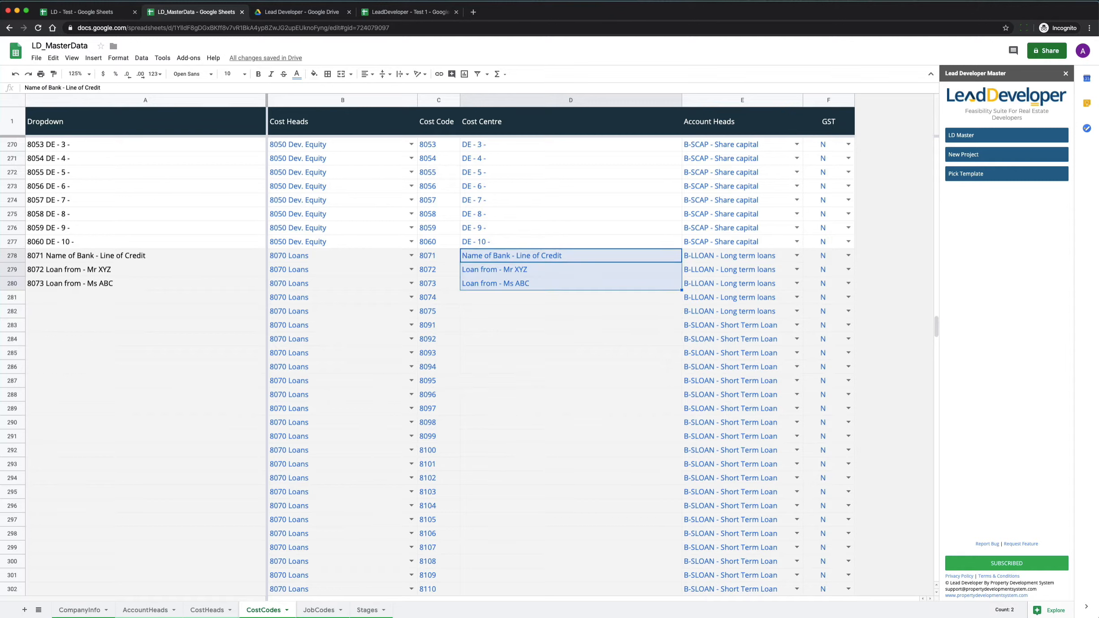
{"action": "key", "text": "Delete"}
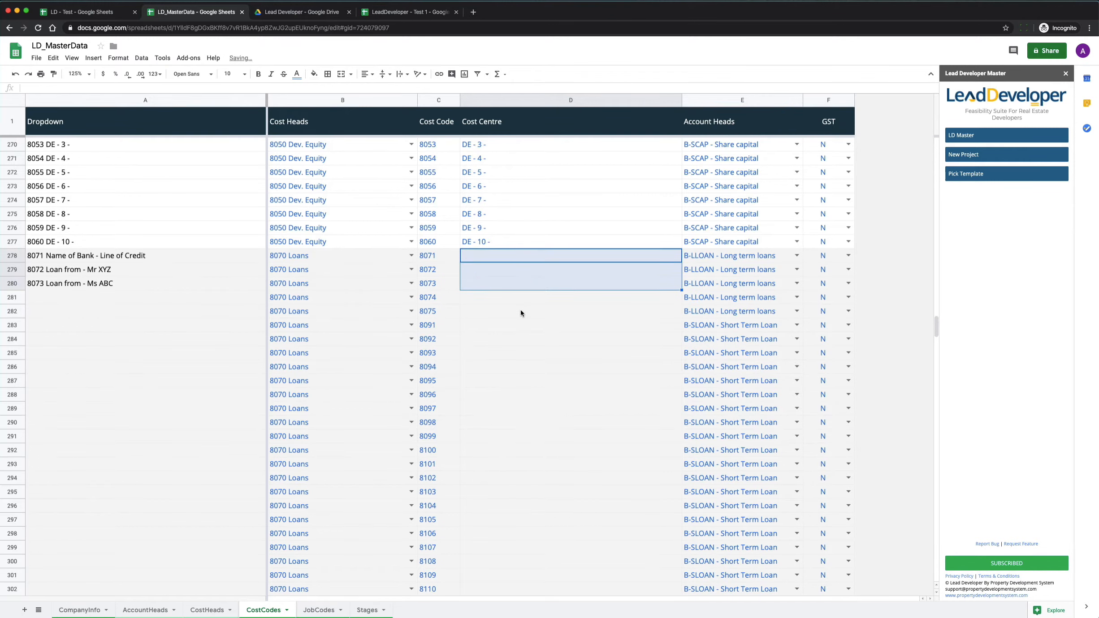
Step: Examine the Transfers Between Same Entity cost code 8499 in row 322, with a brief look at the LeadDeveloper - Test 1 project spreadsheet
{"action": "scroll", "coordinate": [521, 310], "scroll_direction": "down", "scroll_amount": 9}
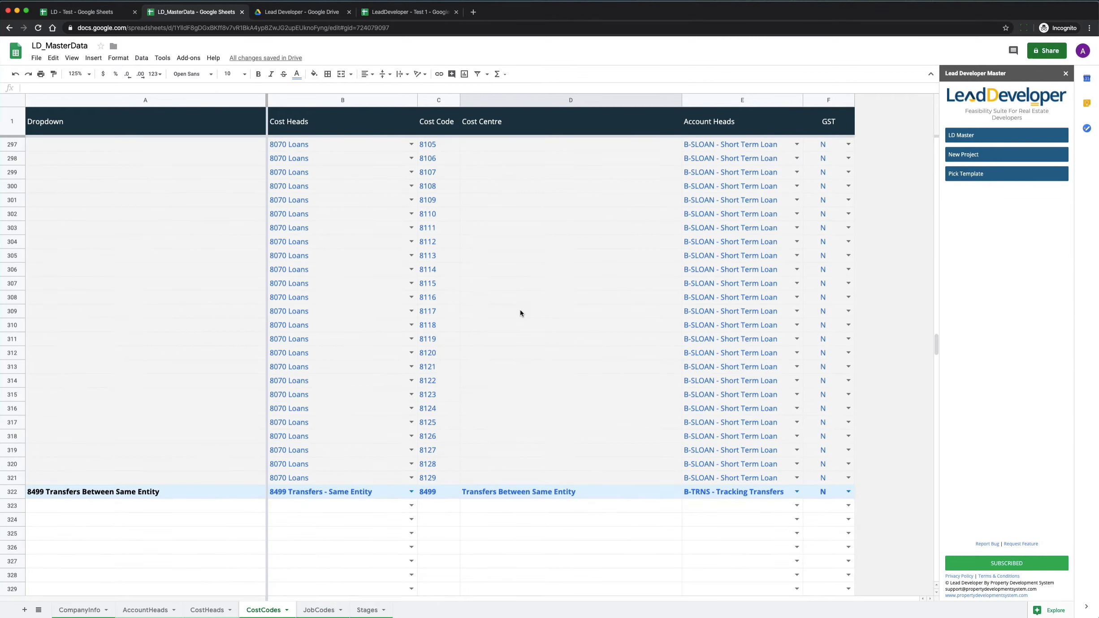
{"action": "scroll", "coordinate": [42, 478], "scroll_direction": "down", "scroll_amount": 2}
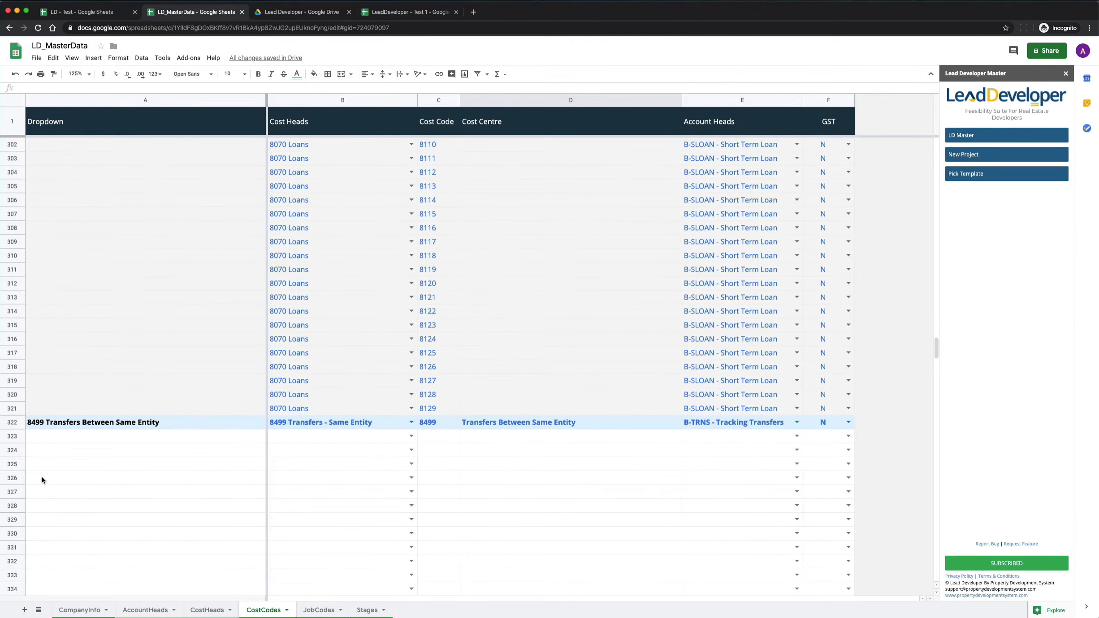
{"action": "left_click", "coordinate": [21, 423]}
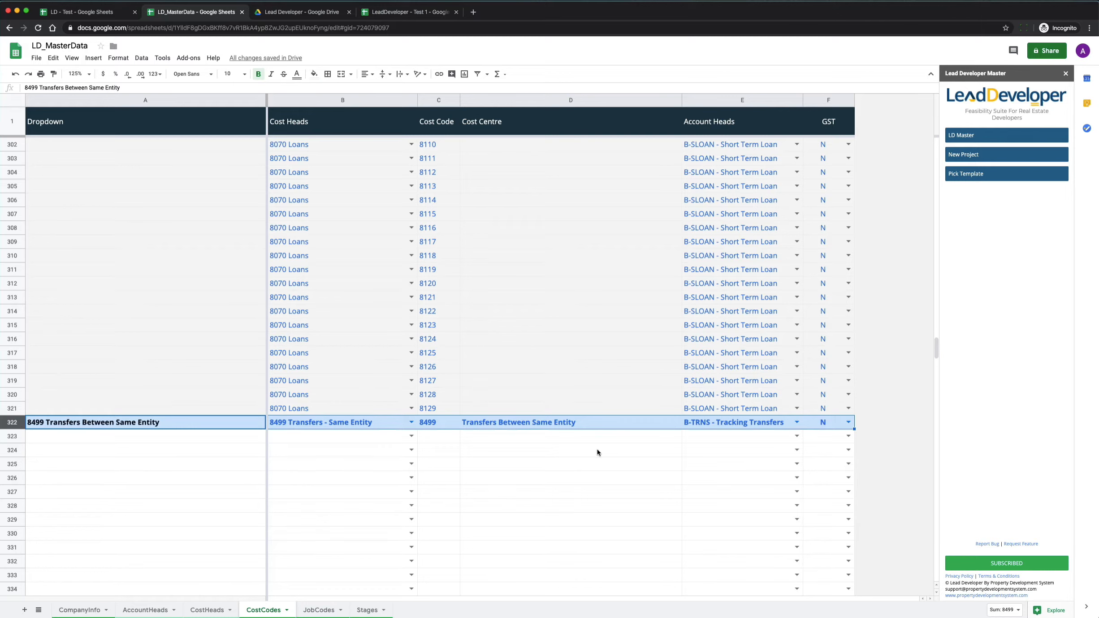
{"action": "left_click", "coordinate": [406, 12]}
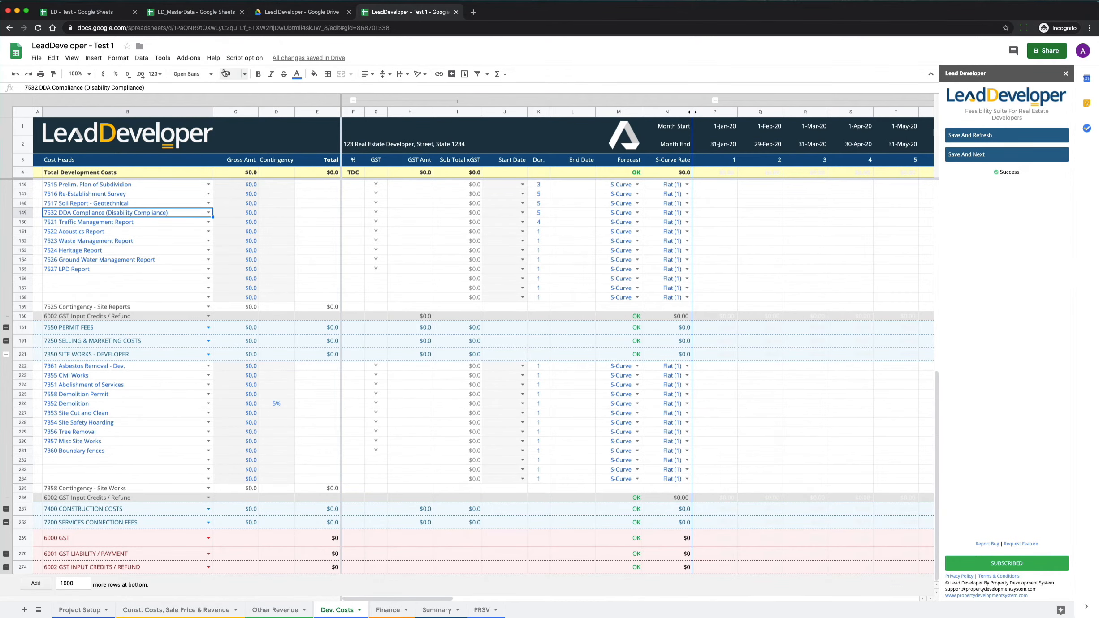
{"action": "left_click", "coordinate": [206, 13]}
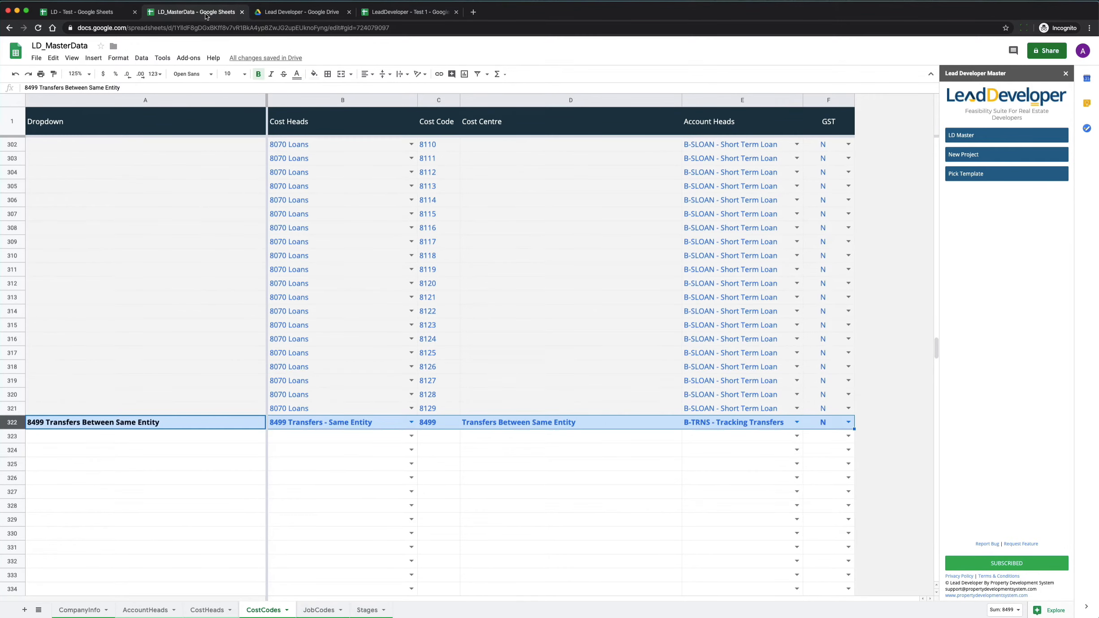
{"action": "left_click", "coordinate": [564, 424]}
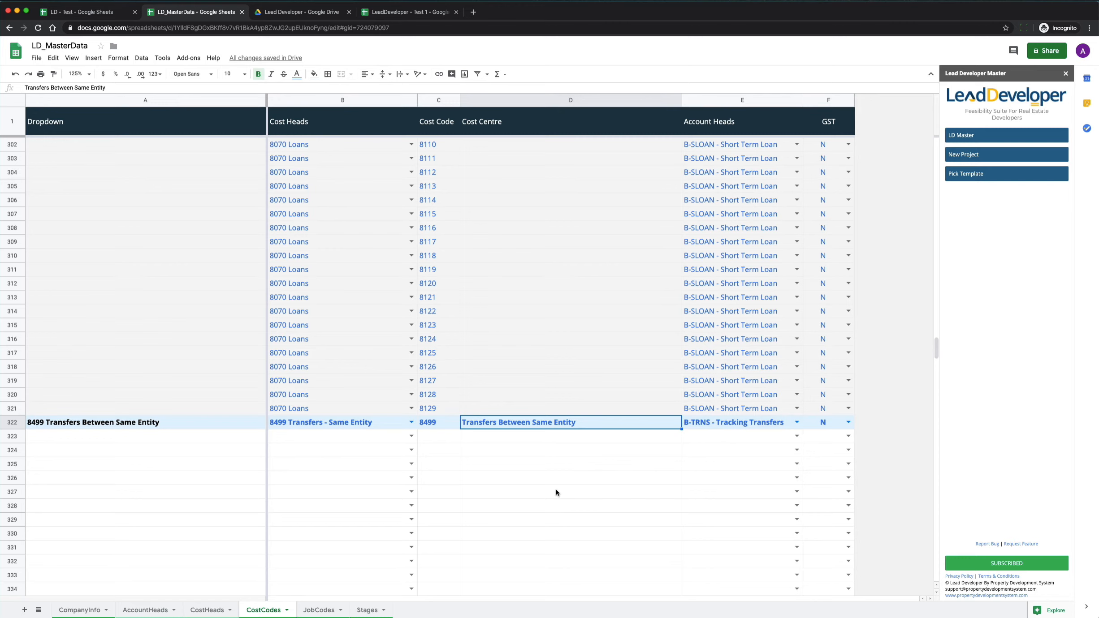
Step: Review the CostCodes list in LD_MasterData from the land acquisition codes down to the operating expenses codes
{"action": "scroll", "coordinate": [555, 490], "scroll_direction": "up", "scroll_amount": 20}
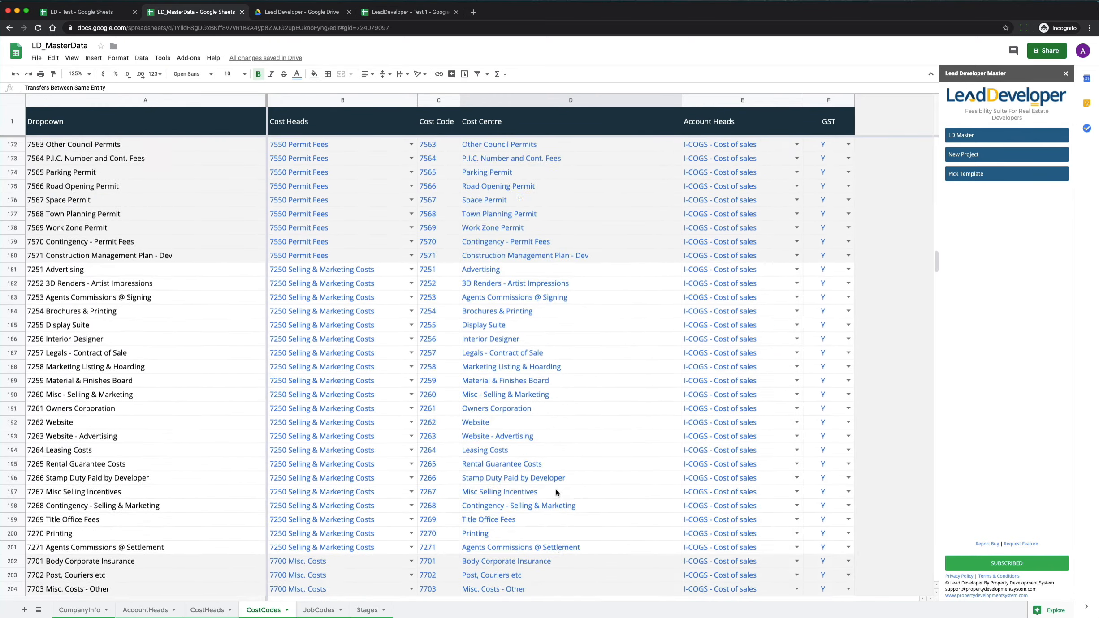
{"action": "scroll", "coordinate": [555, 490], "scroll_direction": "up", "scroll_amount": 20}
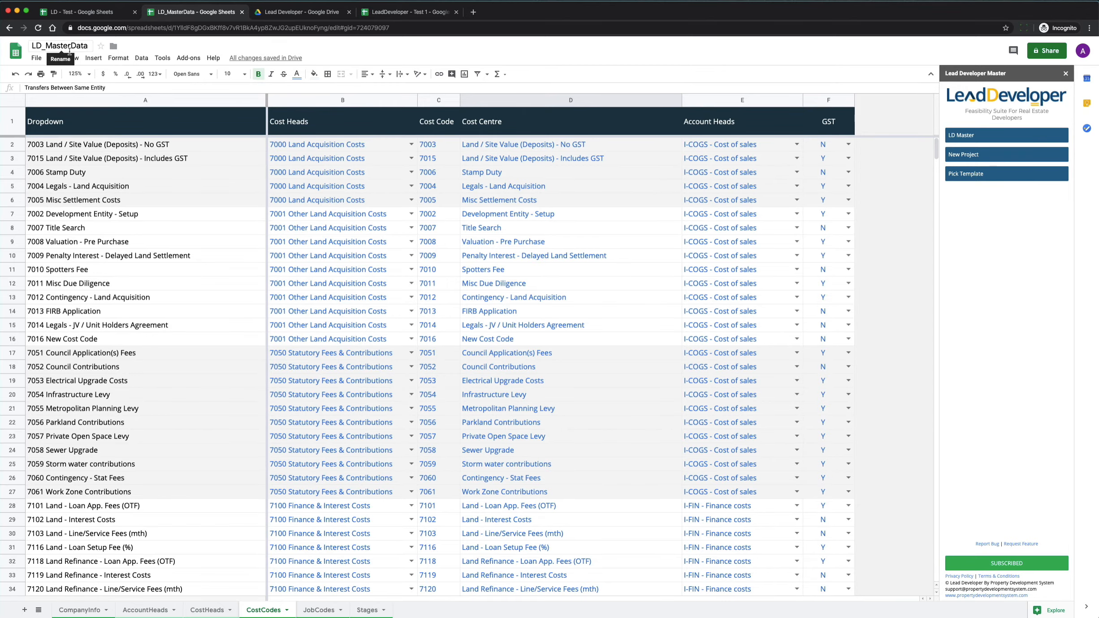
{"action": "scroll", "coordinate": [575, 152], "scroll_direction": "down", "scroll_amount": 15}
{"action": "scroll", "coordinate": [578, 204], "scroll_direction": "down", "scroll_amount": 20}
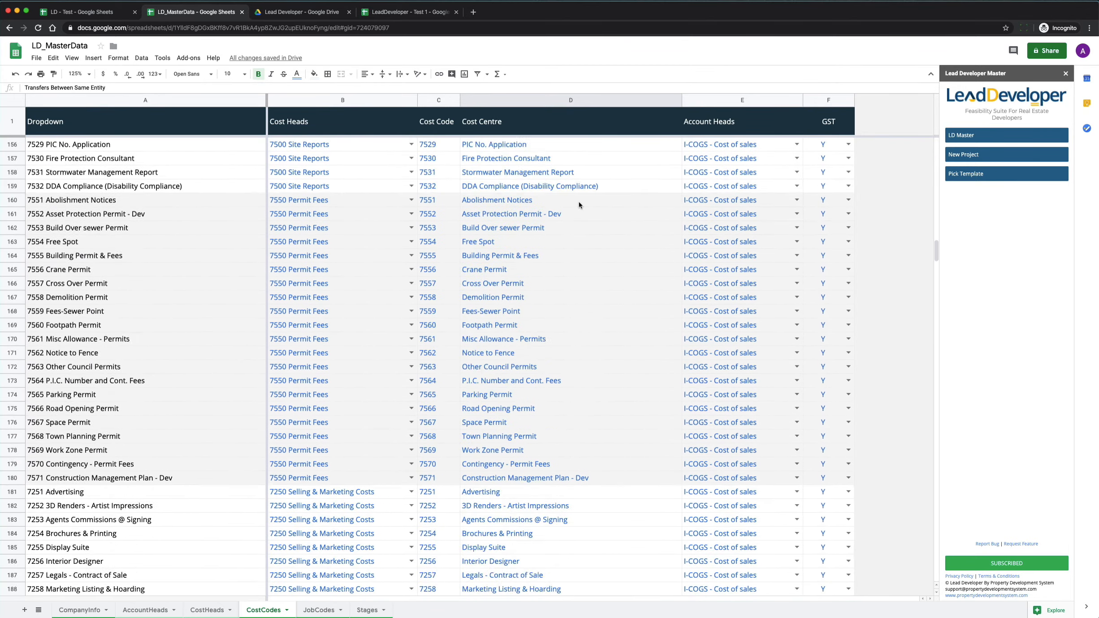
{"action": "scroll", "coordinate": [578, 200], "scroll_direction": "down", "scroll_amount": 4}
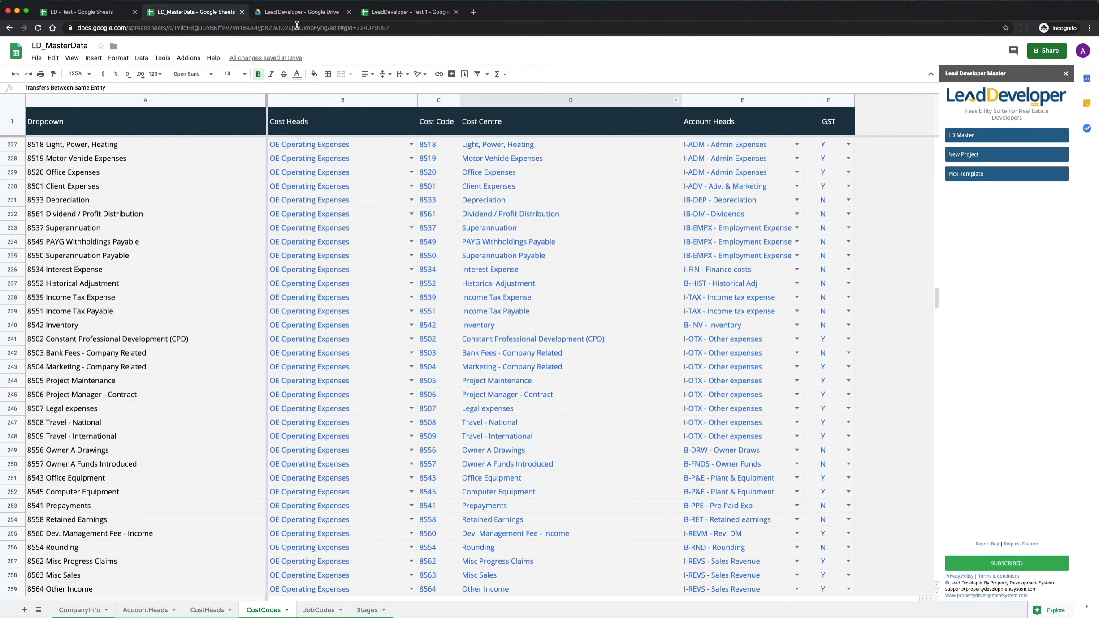
Step: Look over the development cost heads in LeadDeveloper - Test 1 and the Dev. Equity and Loans codes in LD_MasterData
{"action": "left_click", "coordinate": [394, 12]}
{"action": "scroll", "coordinate": [163, 247], "scroll_direction": "up", "scroll_amount": 10}
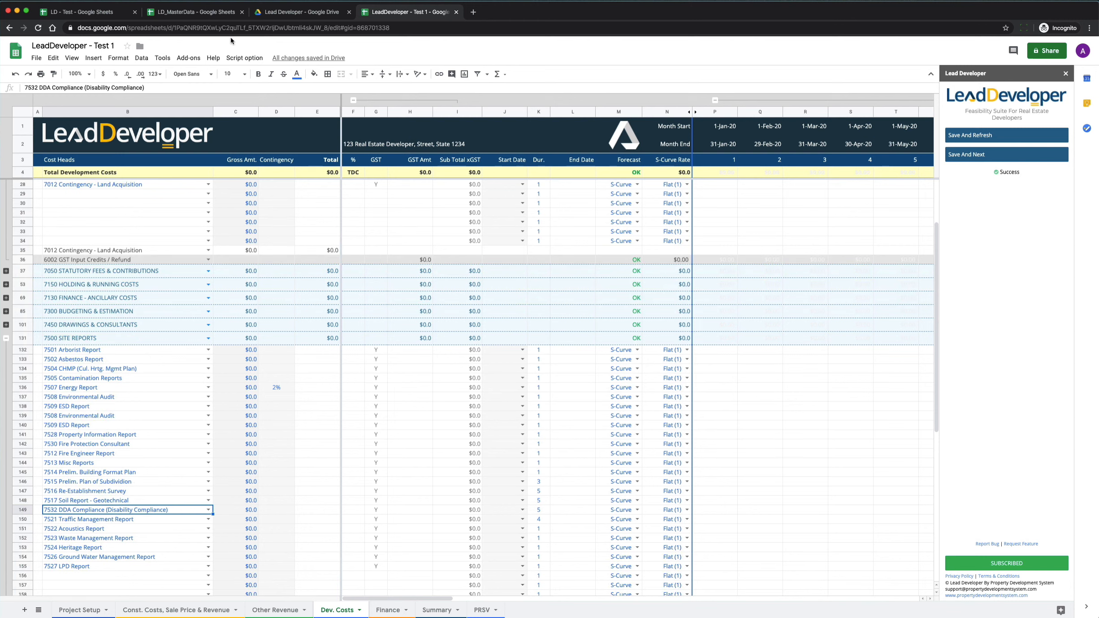
{"action": "left_click", "coordinate": [214, 15]}
{"action": "scroll", "coordinate": [397, 423], "scroll_direction": "down", "scroll_amount": 15}
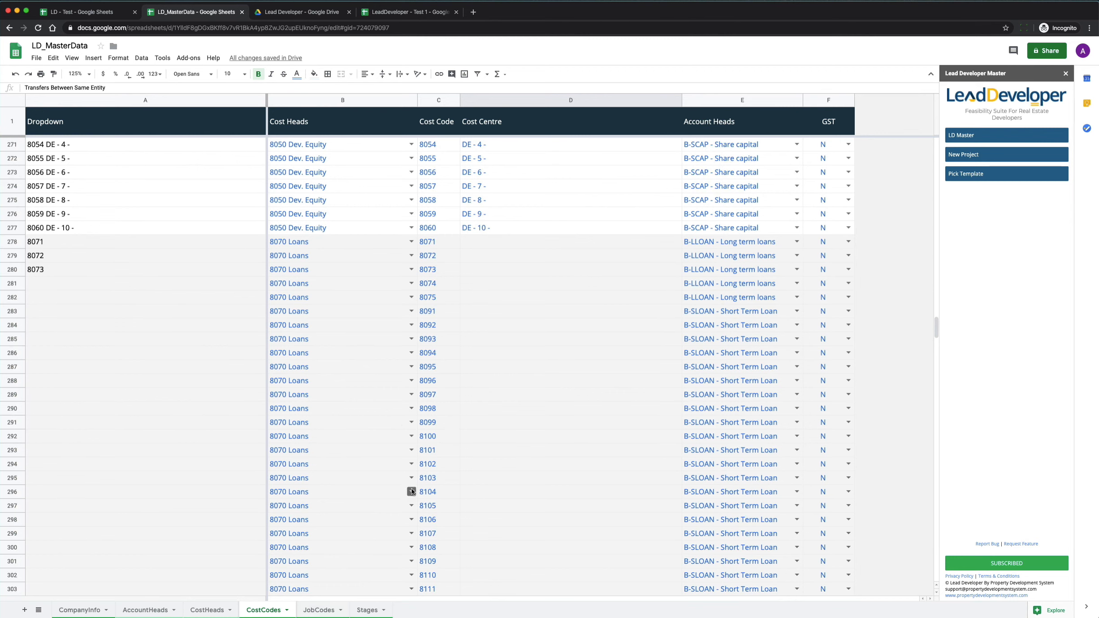
{"action": "left_click", "coordinate": [375, 228]}
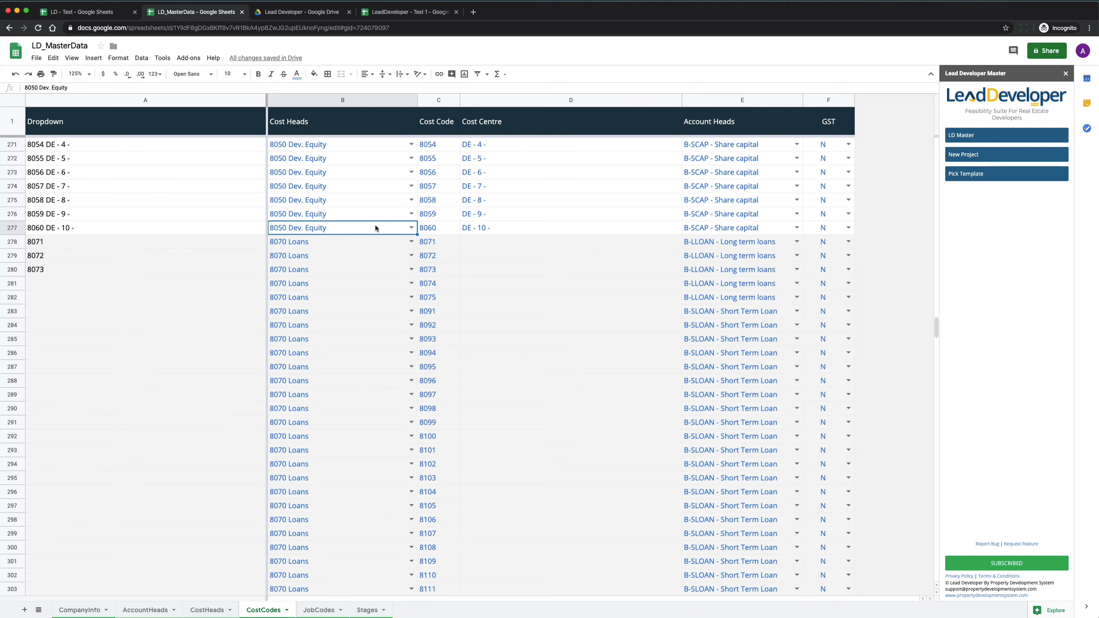